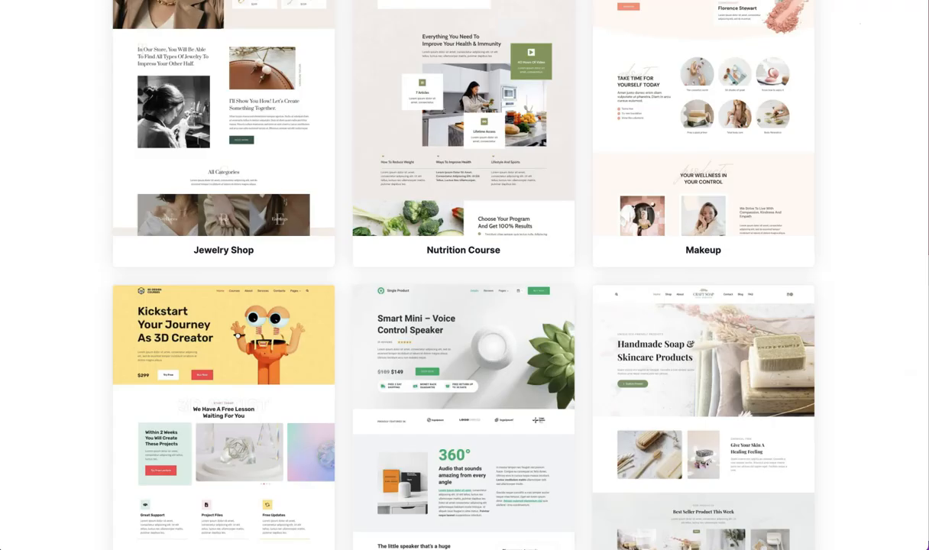
Scroll through the Craft Soap demo homepage to review its sections
{"action": "scroll", "coordinate": [779, 115], "scroll_direction": "up", "scroll_amount": 10}
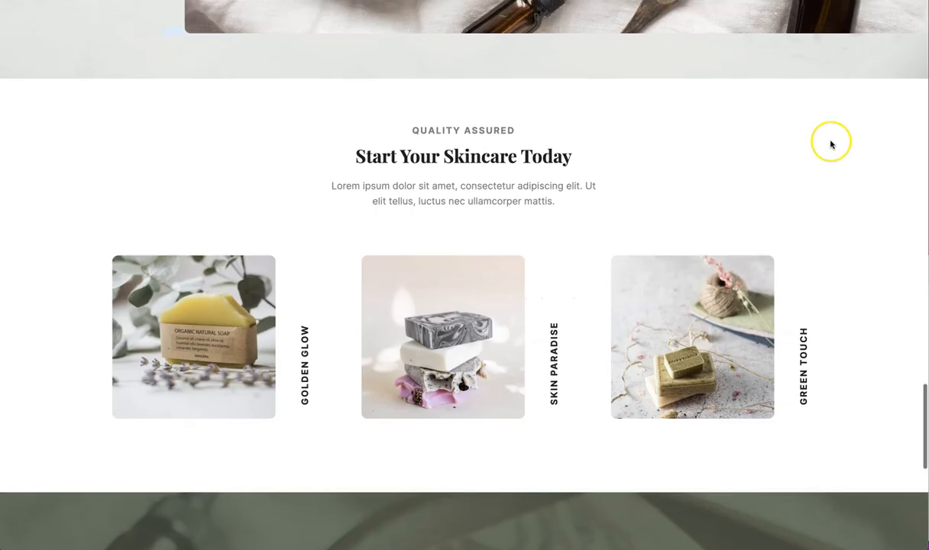
{"action": "scroll", "coordinate": [832, 144], "scroll_direction": "up", "scroll_amount": 15}
{"action": "scroll", "coordinate": [832, 145], "scroll_direction": "up", "scroll_amount": 8}
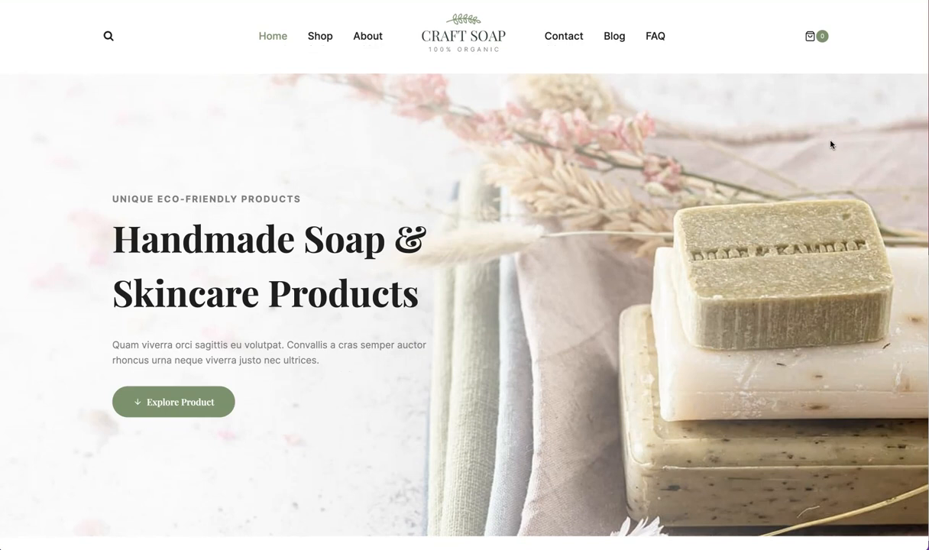
{"action": "scroll", "coordinate": [832, 145], "scroll_direction": "down", "scroll_amount": 10}
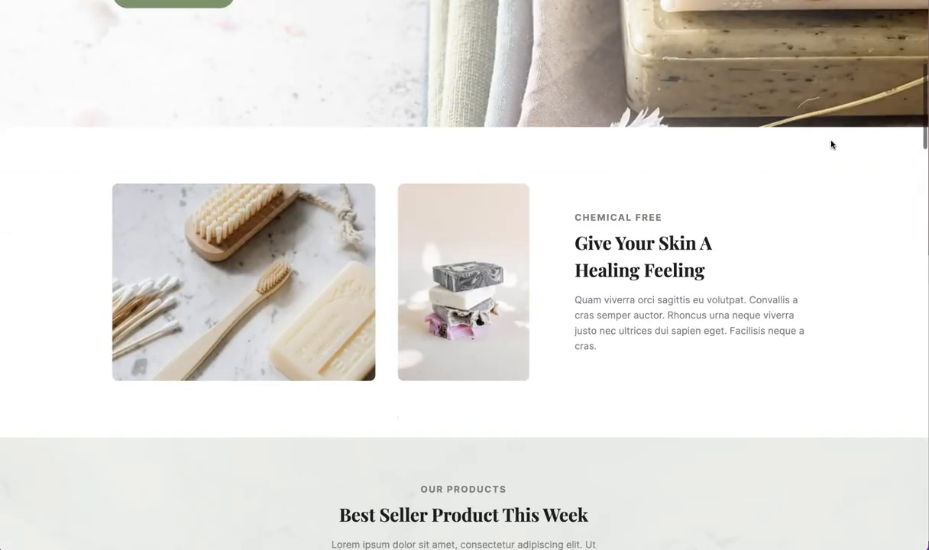
{"action": "scroll", "coordinate": [832, 145], "scroll_direction": "down", "scroll_amount": 6}
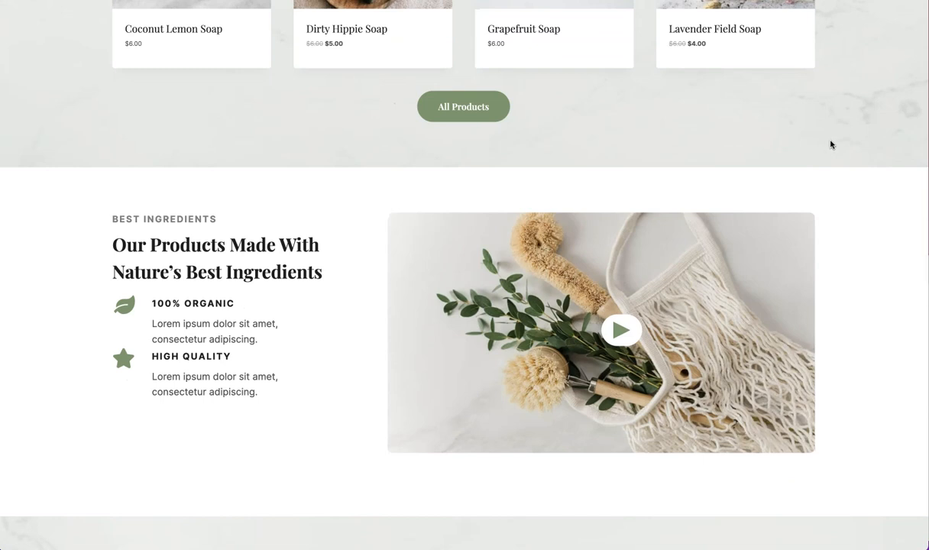
{"action": "scroll", "coordinate": [831, 144], "scroll_direction": "down", "scroll_amount": 1}
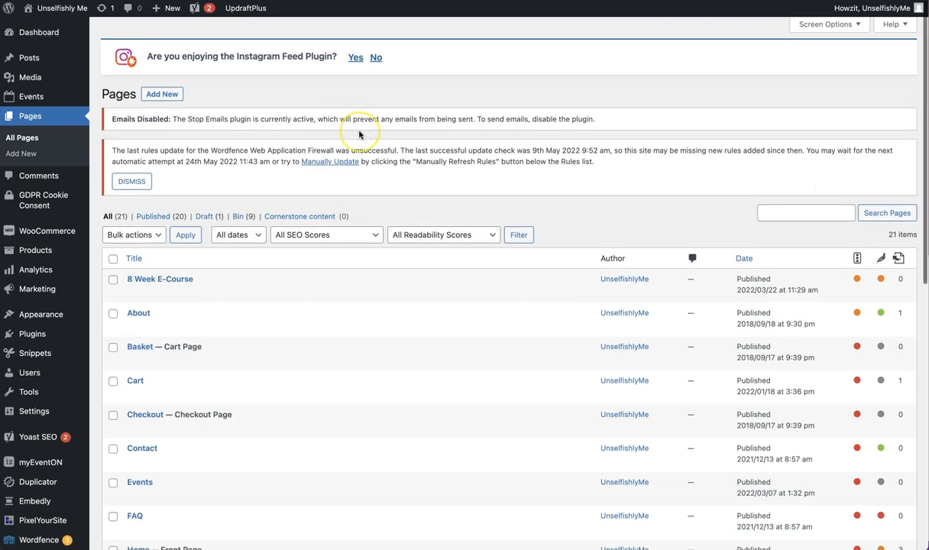
Open the Home page's live front-end view in a new browser tab
{"action": "scroll", "coordinate": [358, 134], "scroll_direction": "down", "scroll_amount": 4}
{"action": "scroll", "coordinate": [359, 135], "scroll_direction": "down", "scroll_amount": 2}
{"action": "left_click", "coordinate": [221, 275]}
{"action": "right_click", "coordinate": [220, 276]}
{"action": "left_click", "coordinate": [277, 282]}
{"action": "key", "text": "ctrl+Tab"}
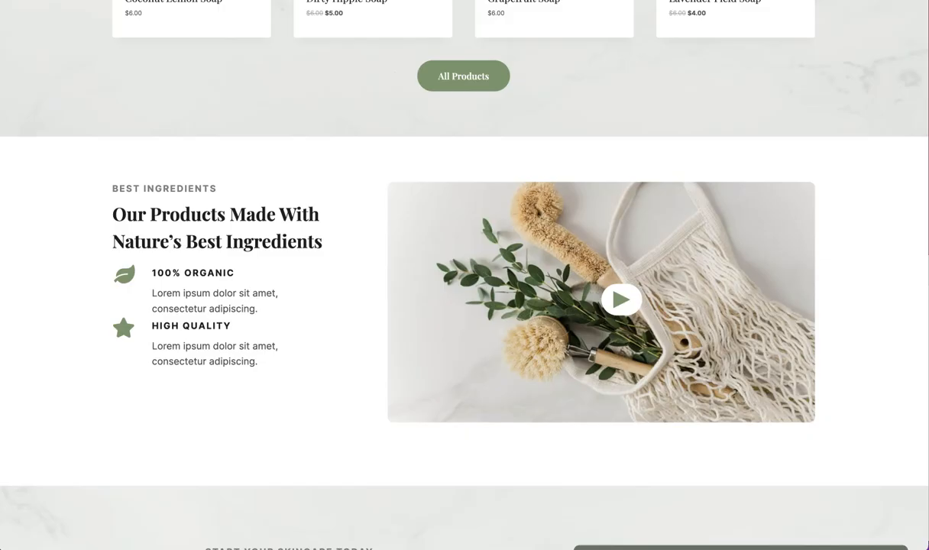
Scroll through the Craft Soap demo homepage again to compare its sections with the live site
{"action": "scroll", "coordinate": [757, 146], "scroll_direction": "up", "scroll_amount": 15}
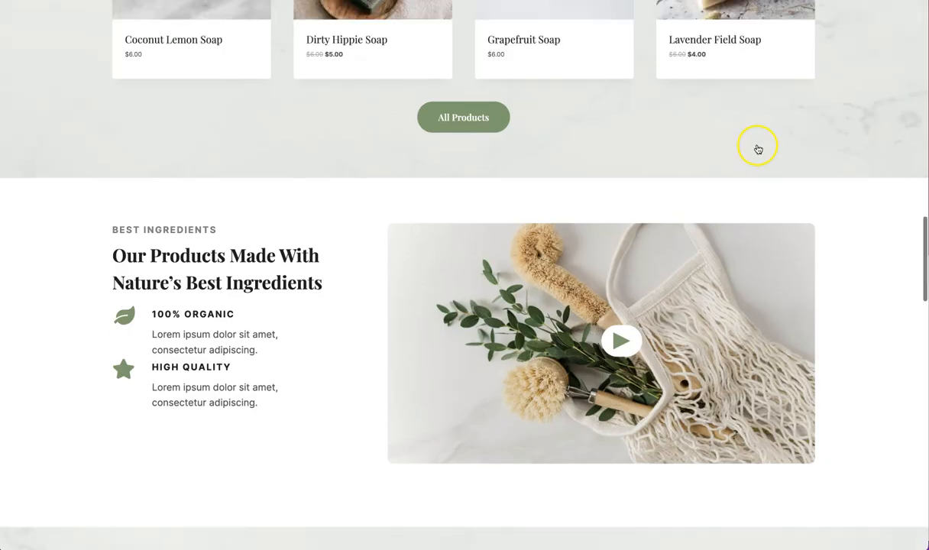
{"action": "scroll", "coordinate": [758, 145], "scroll_direction": "down", "scroll_amount": 6}
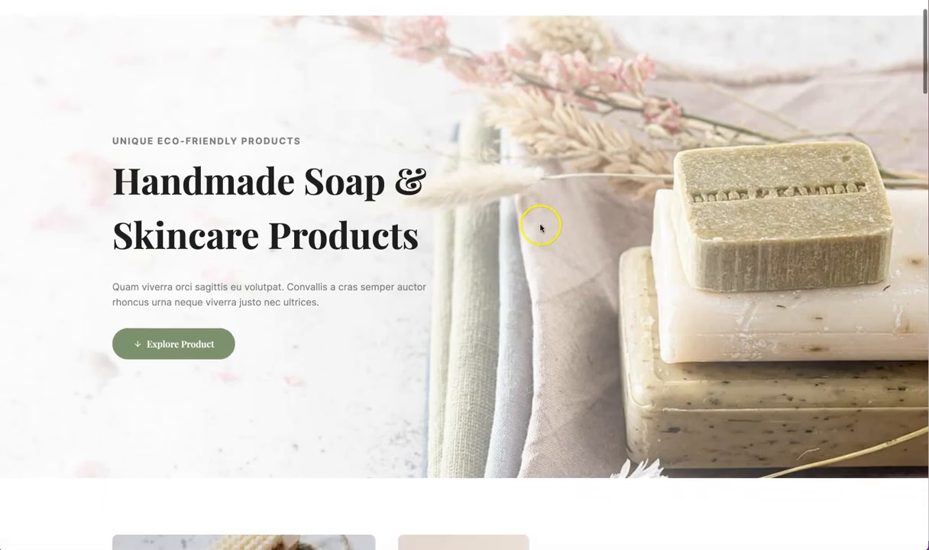
{"action": "scroll", "coordinate": [512, 264], "scroll_direction": "down", "scroll_amount": 5}
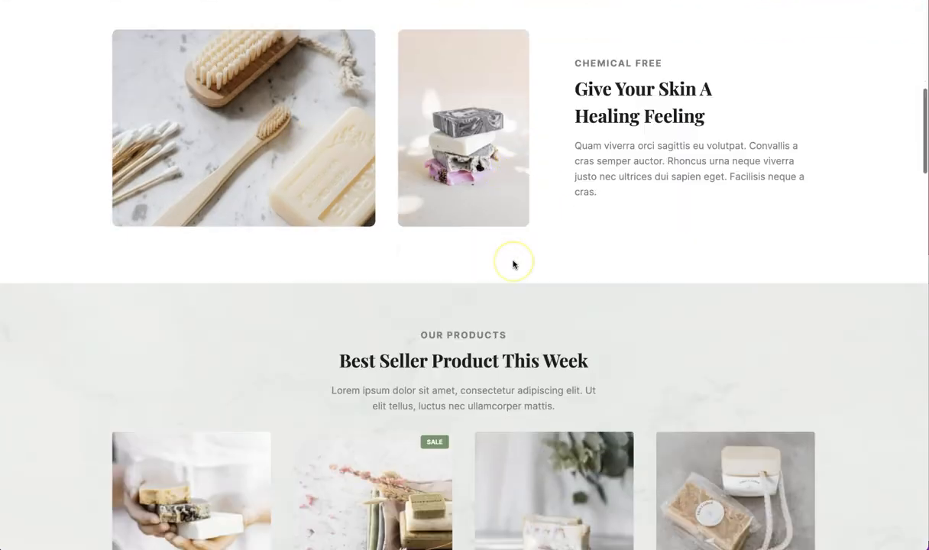
{"action": "scroll", "coordinate": [514, 264], "scroll_direction": "down", "scroll_amount": 15}
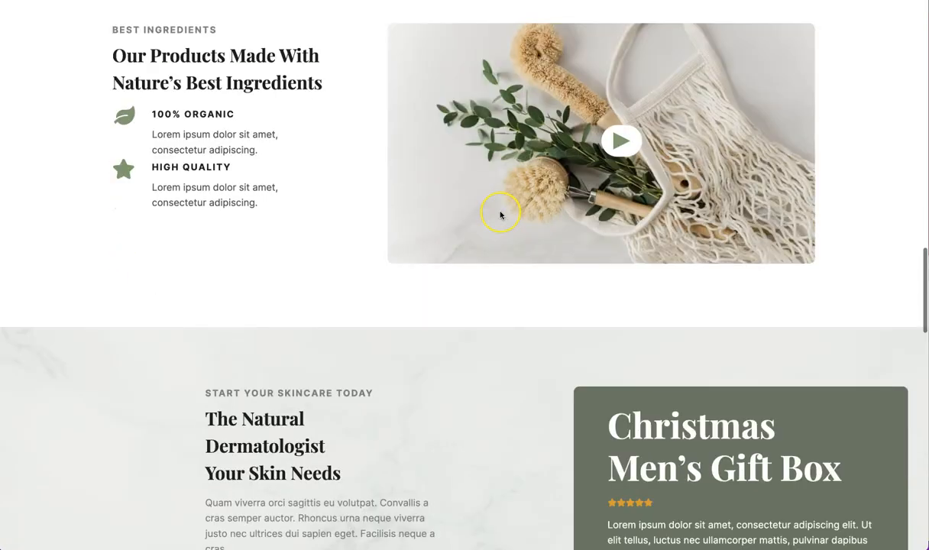
{"action": "scroll", "coordinate": [500, 214], "scroll_direction": "down", "scroll_amount": 6}
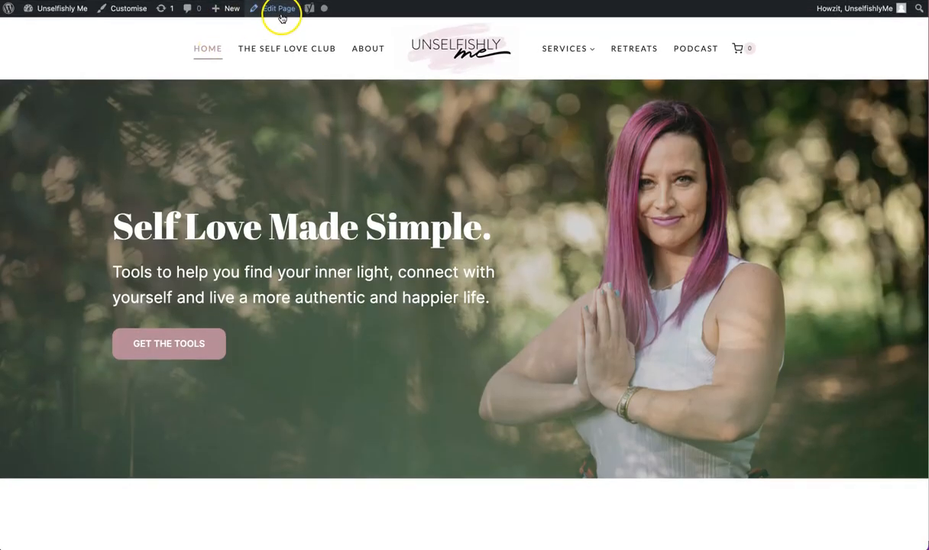
Open the Home page in the block editor and scroll through its content
{"action": "left_click", "coordinate": [277, 9]}
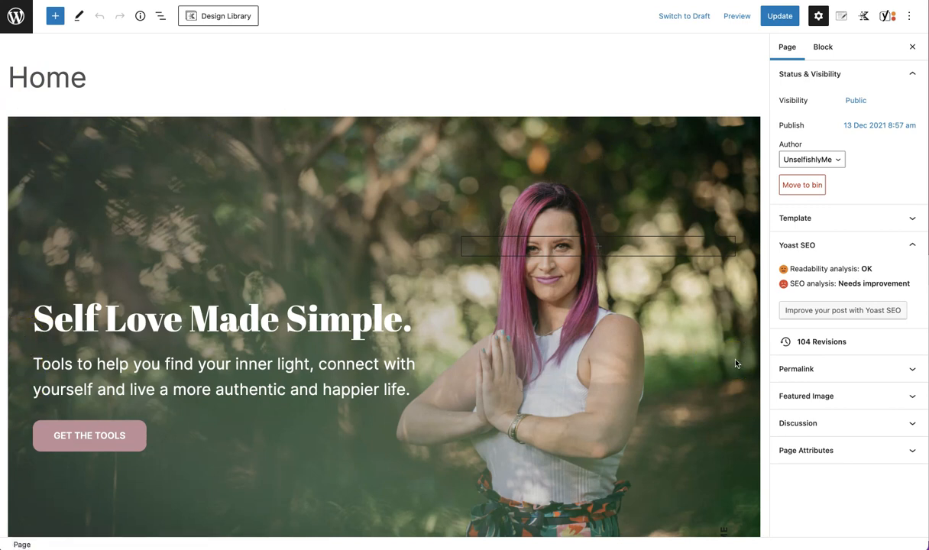
{"action": "left_click", "coordinate": [697, 392]}
{"action": "scroll", "coordinate": [698, 395], "scroll_direction": "down", "scroll_amount": 2}
{"action": "scroll", "coordinate": [697, 397], "scroll_direction": "down", "scroll_amount": 2}
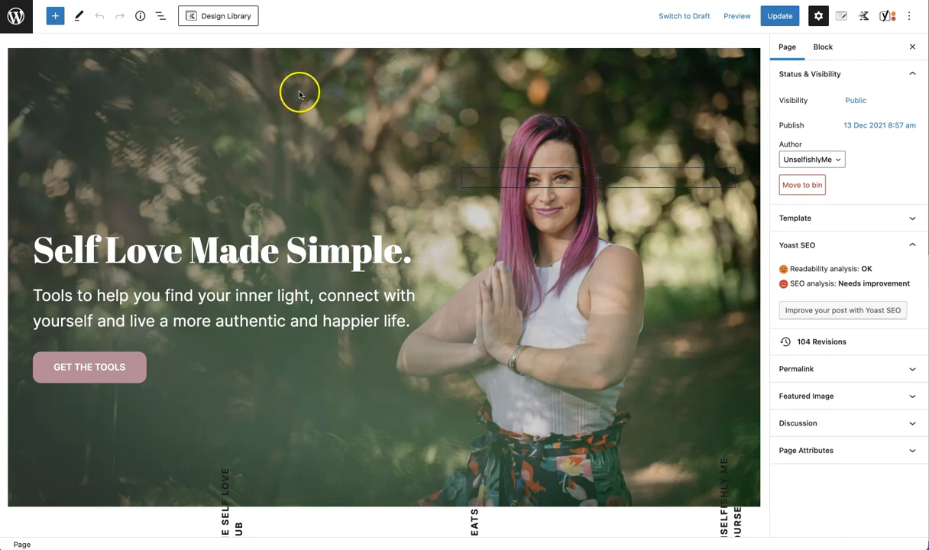
Inspect the hero Row Layout block and the Self Love Club image block settings
{"action": "scroll", "coordinate": [284, 99], "scroll_direction": "up", "scroll_amount": 2}
{"action": "left_click", "coordinate": [262, 128]}
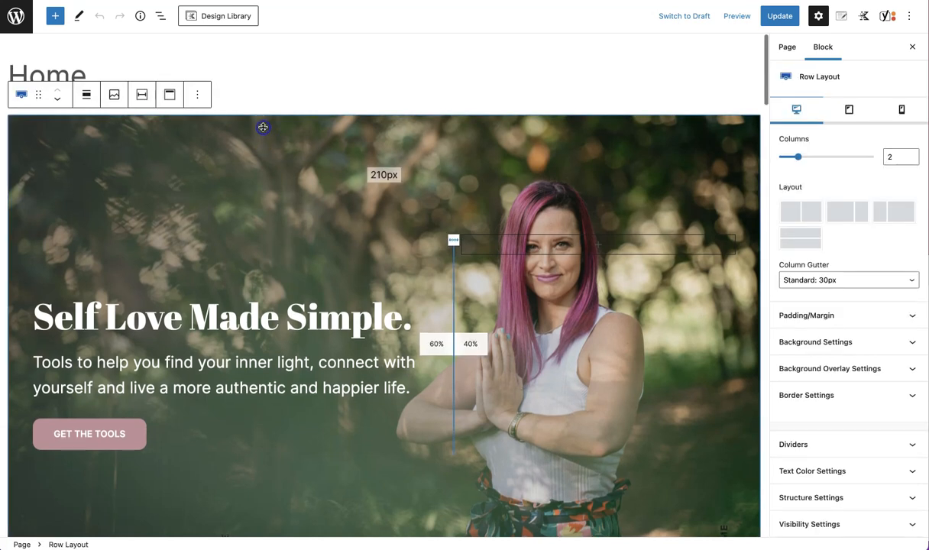
{"action": "scroll", "coordinate": [255, 197], "scroll_direction": "down", "scroll_amount": 2}
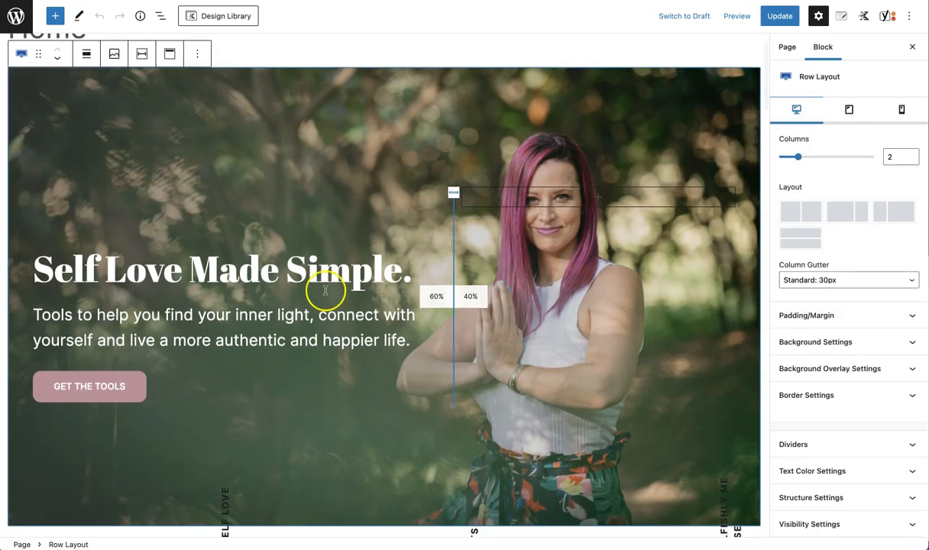
{"action": "scroll", "coordinate": [325, 291], "scroll_direction": "down", "scroll_amount": 10}
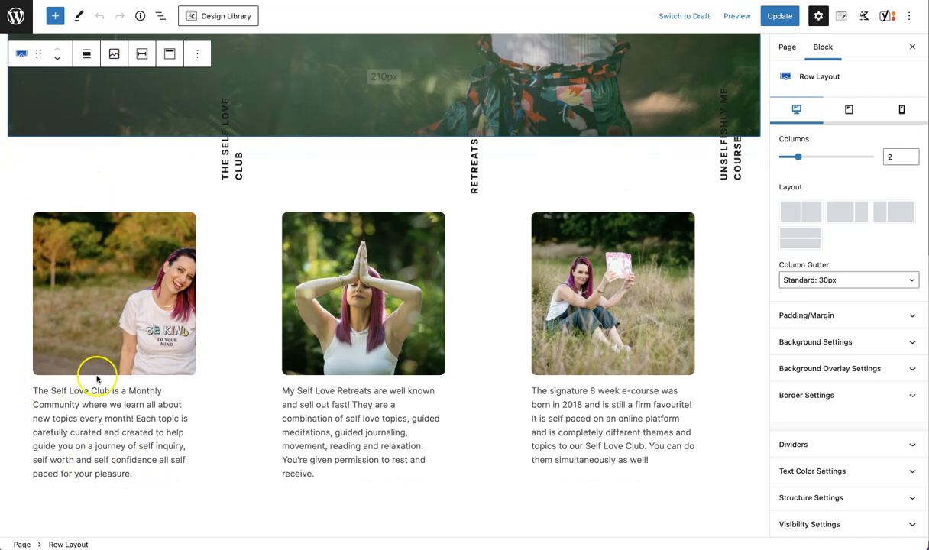
{"action": "left_click", "coordinate": [138, 298]}
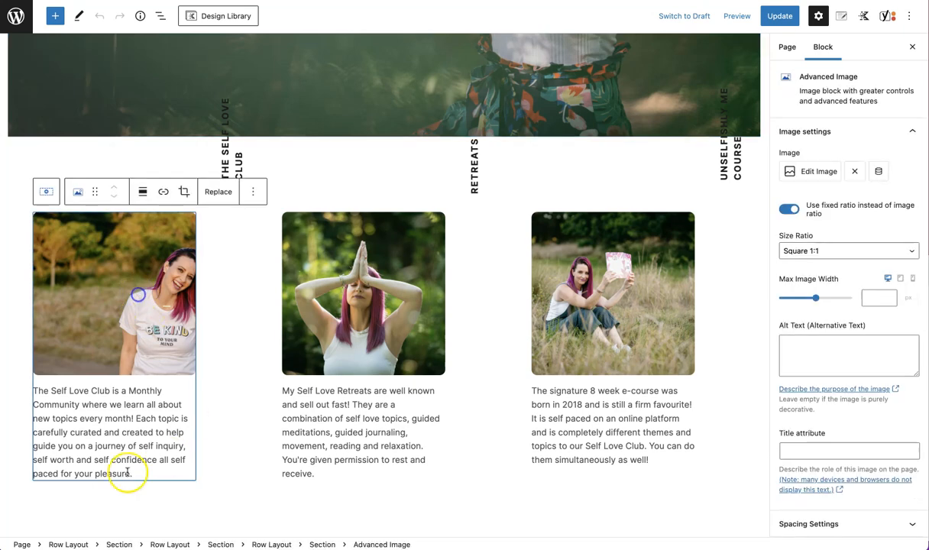
{"action": "scroll", "coordinate": [459, 457], "scroll_direction": "down", "scroll_amount": 10}
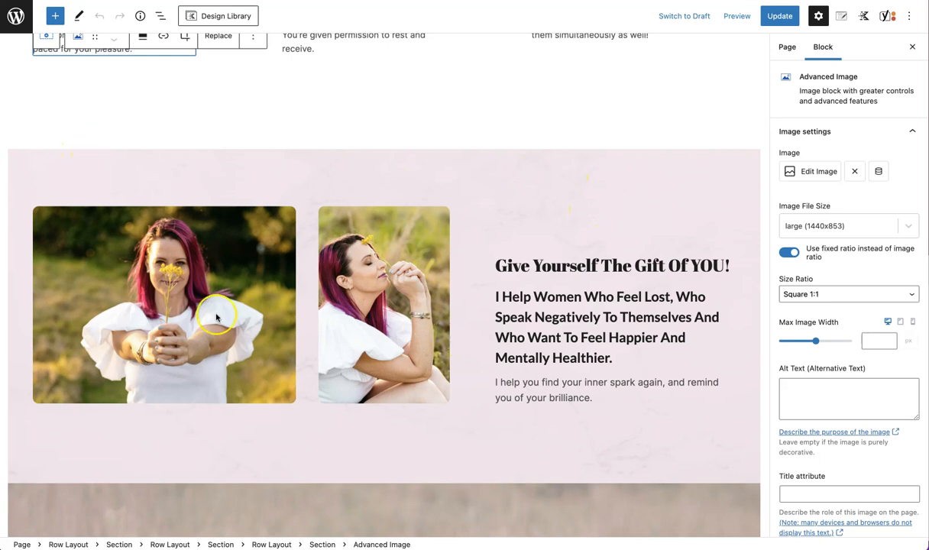
Inspect the two image blocks in the pink 'Give Yourself The Gift Of YOU!' section
{"action": "left_click", "coordinate": [181, 289]}
{"action": "left_click", "coordinate": [359, 303]}
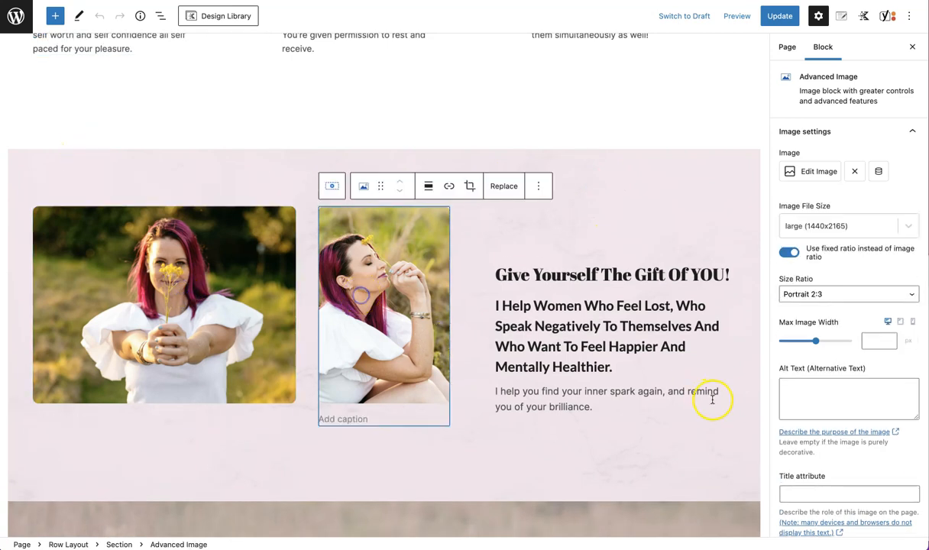
{"action": "left_click", "coordinate": [172, 274]}
{"action": "left_click", "coordinate": [383, 281]}
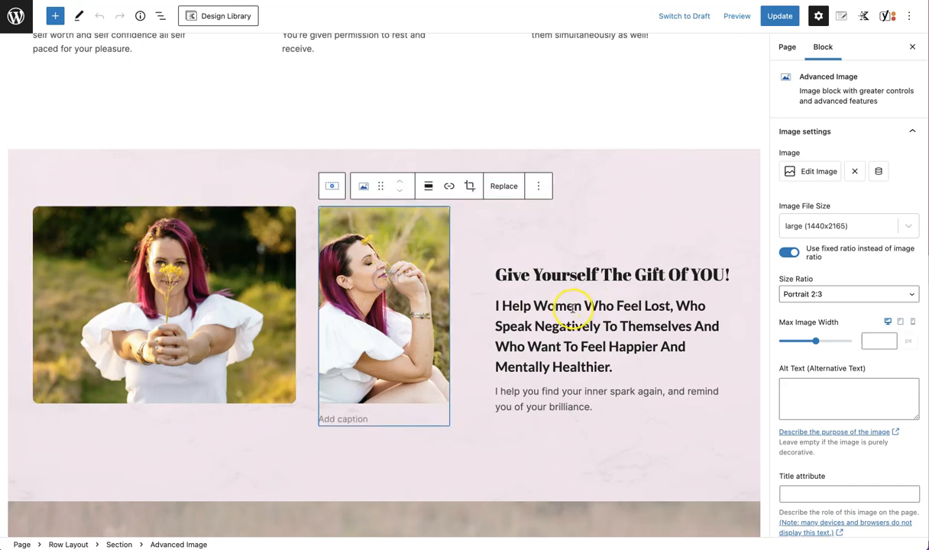
{"action": "scroll", "coordinate": [560, 387], "scroll_direction": "down", "scroll_amount": 1}
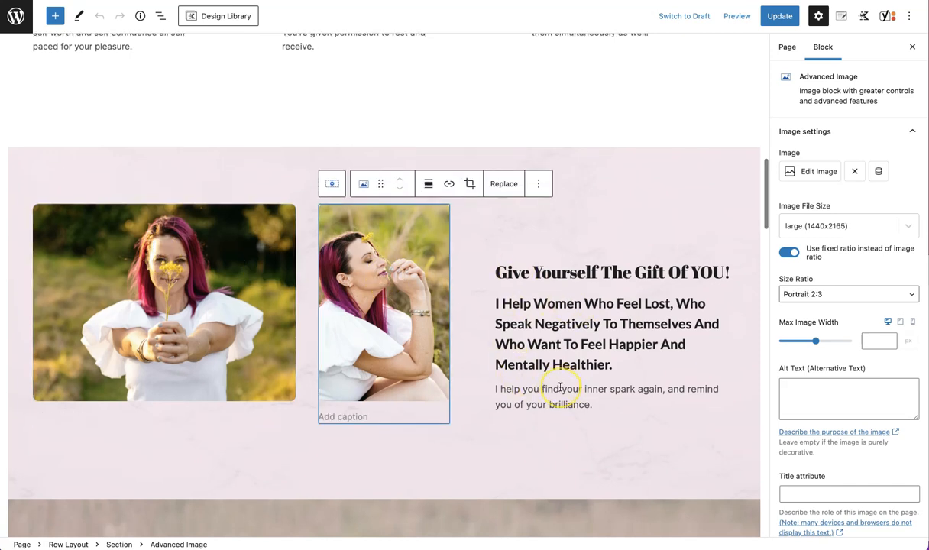
{"action": "scroll", "coordinate": [560, 387], "scroll_direction": "up", "scroll_amount": 15}
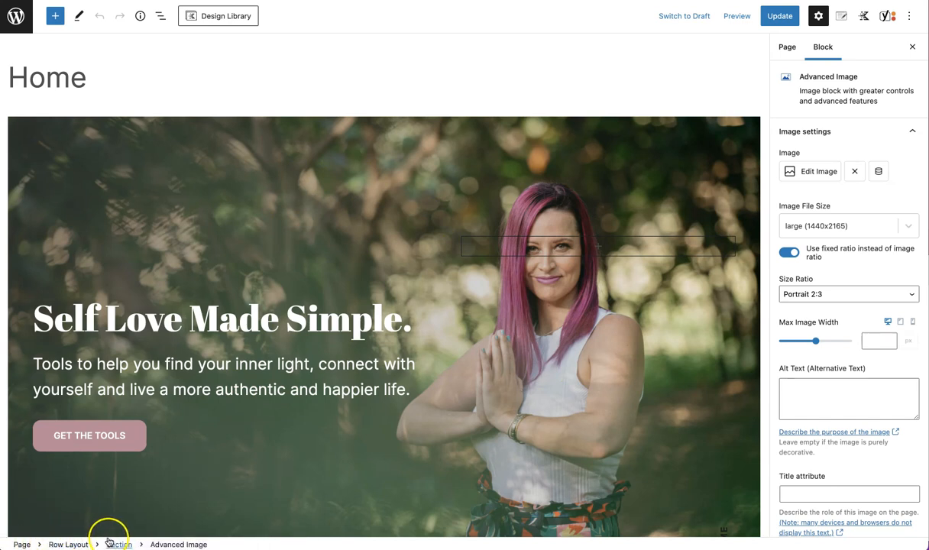
Select the pink section's Row Layout and its first image to review their layout and image settings
{"action": "left_click", "coordinate": [67, 545]}
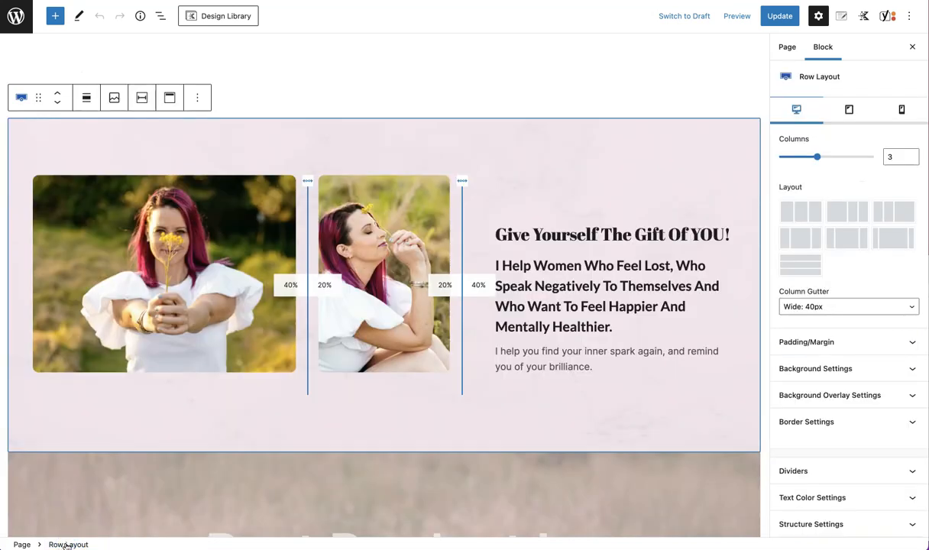
{"action": "left_click", "coordinate": [93, 346]}
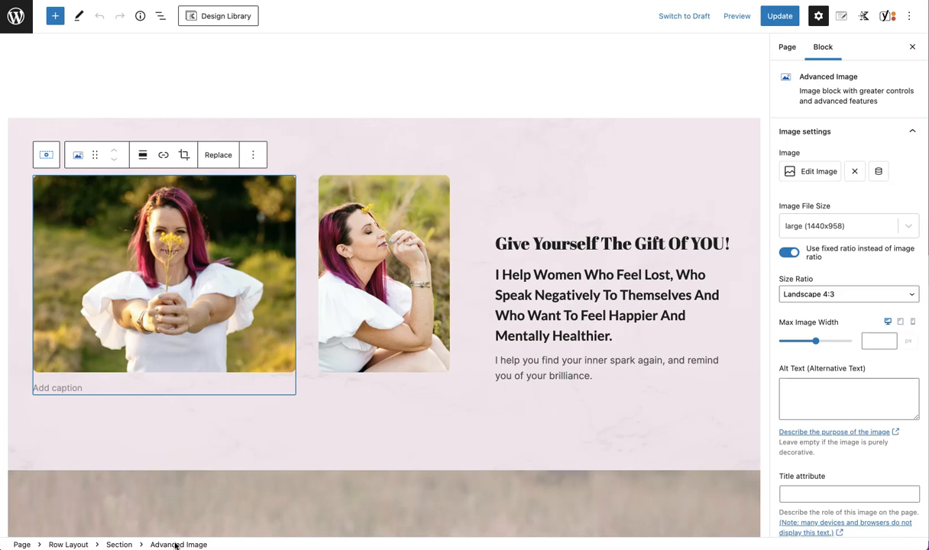
{"action": "left_click", "coordinate": [69, 545]}
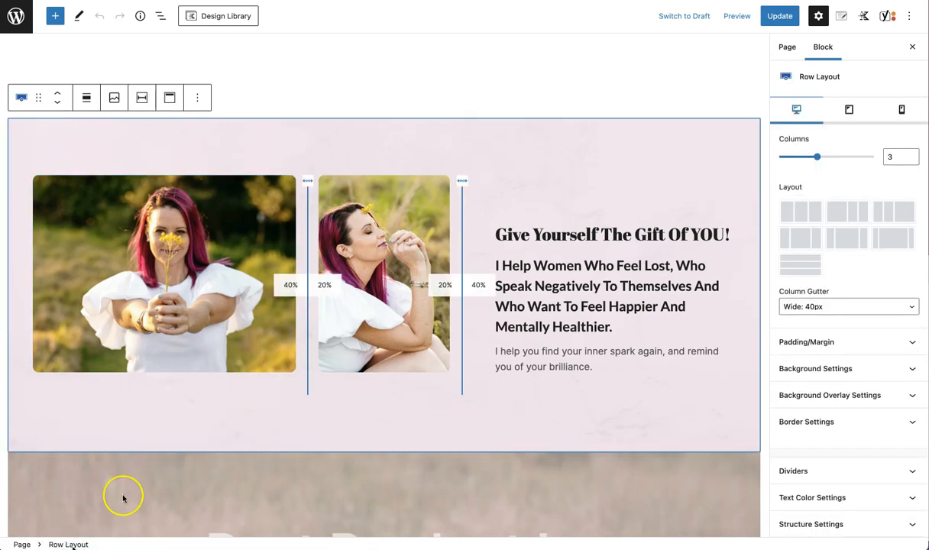
{"action": "left_click", "coordinate": [857, 197]}
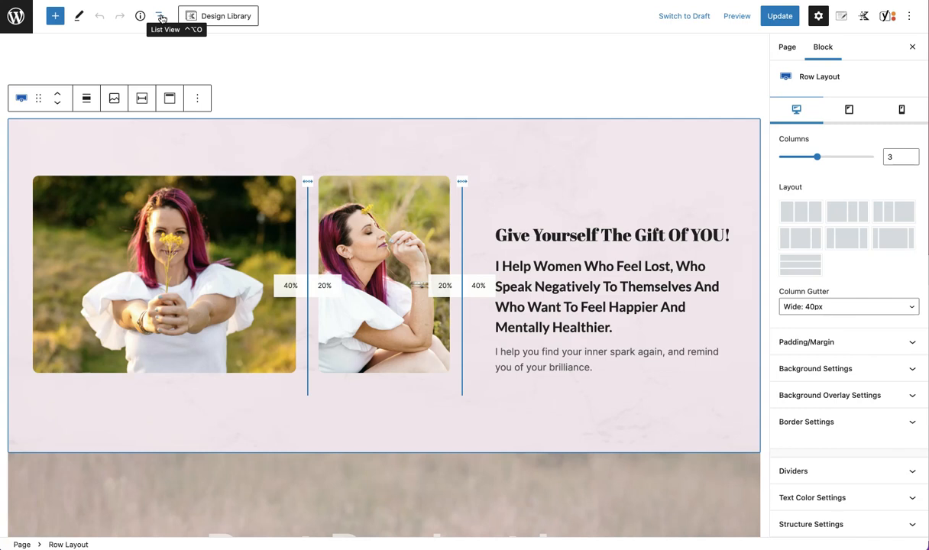
Open List View and select the pink section's first Advanced Image, reviewing its block settings
{"action": "left_click", "coordinate": [161, 17]}
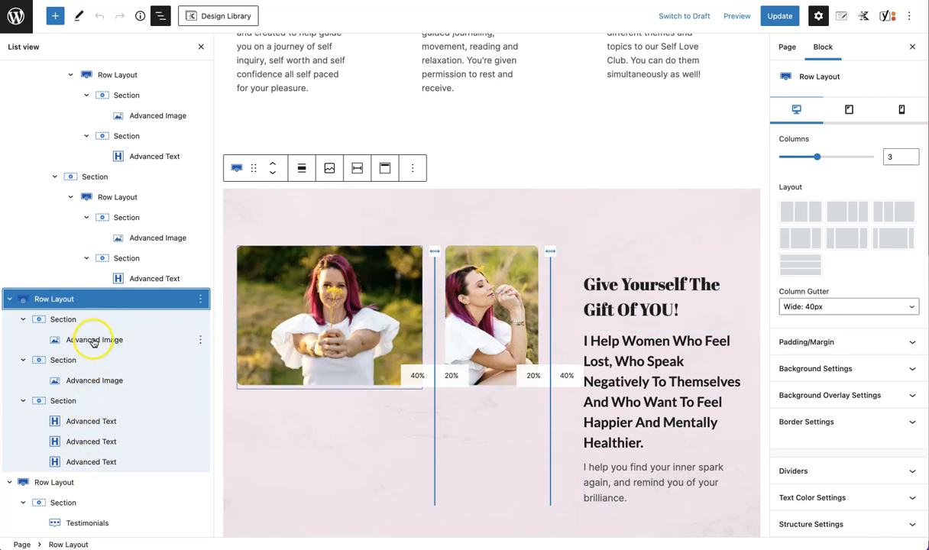
{"action": "left_click", "coordinate": [93, 341]}
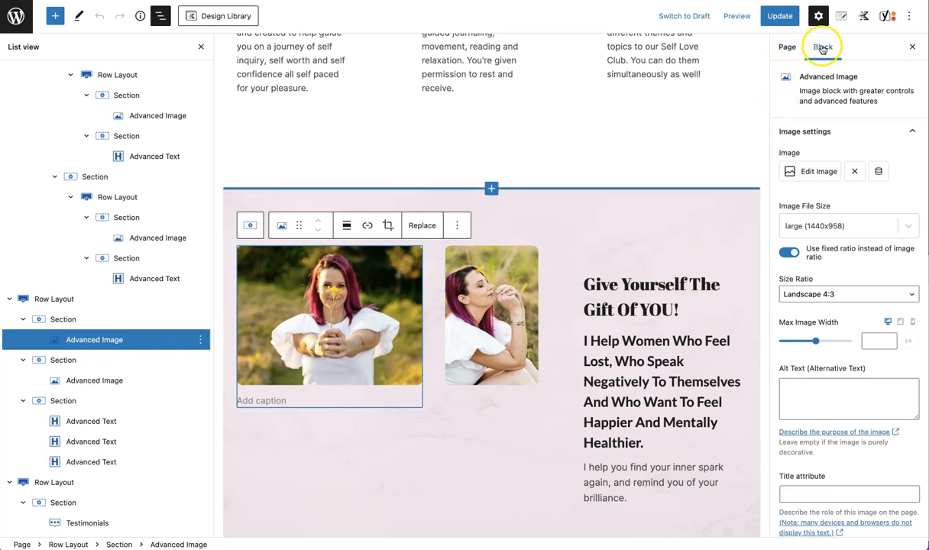
{"action": "left_click", "coordinate": [788, 48]}
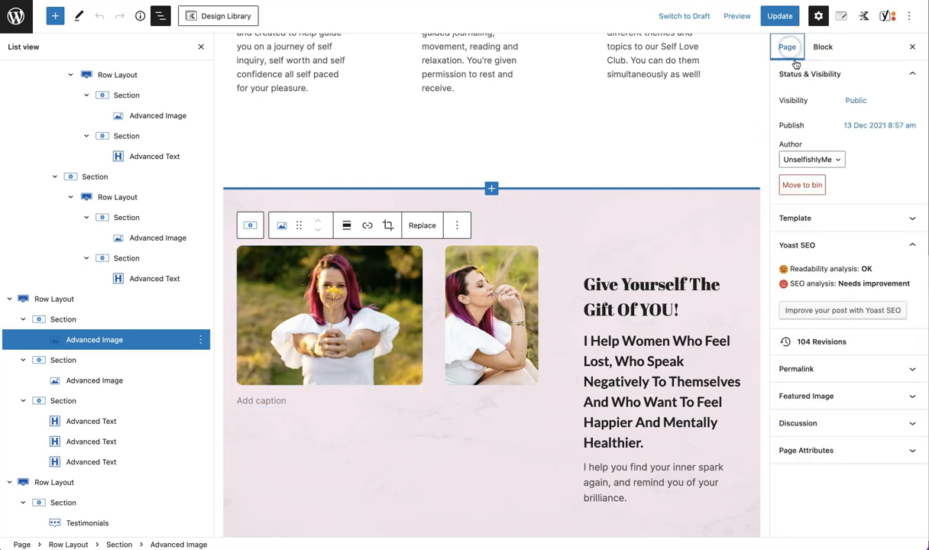
{"action": "left_click", "coordinate": [823, 49]}
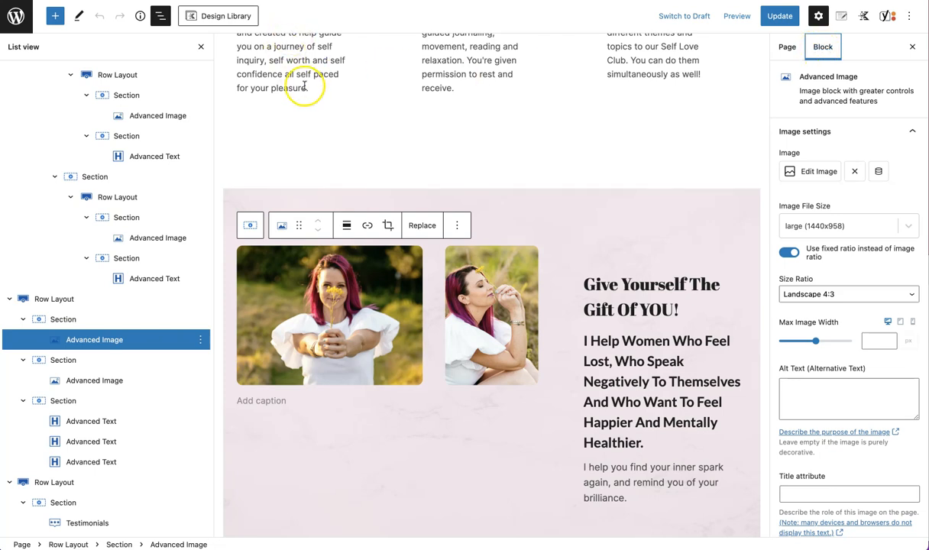
{"action": "left_click", "coordinate": [322, 169]}
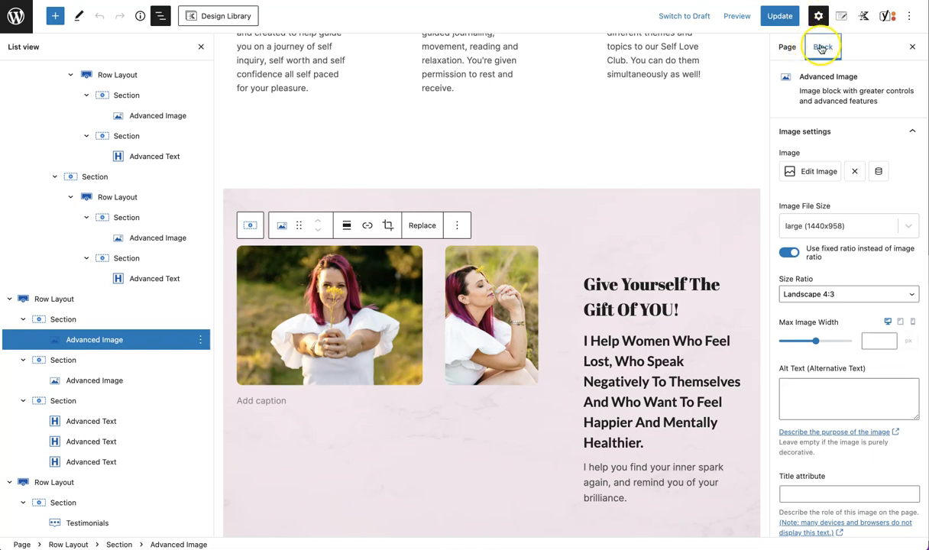
{"action": "left_click_drag", "start_coordinate": [800, 79], "coordinate": [895, 99]}
{"action": "left_click", "coordinate": [896, 105]}
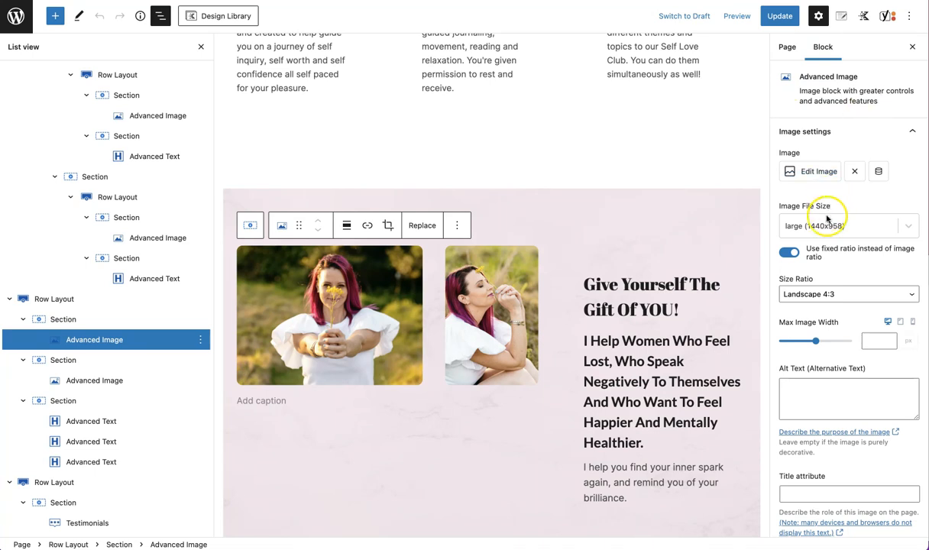
{"action": "scroll", "coordinate": [876, 269], "scroll_direction": "down", "scroll_amount": 1}
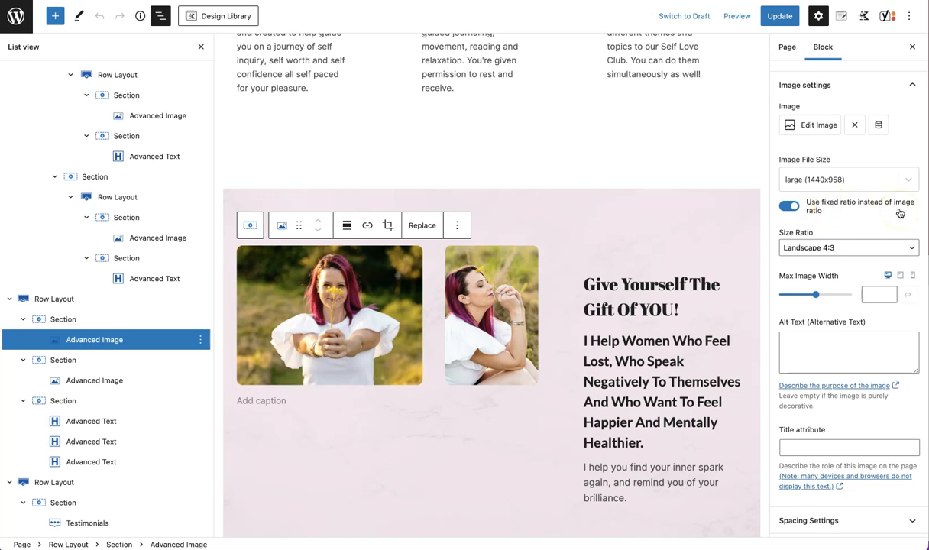
Toggle the image's fixed ratio option off and back on
{"action": "left_click", "coordinate": [787, 206]}
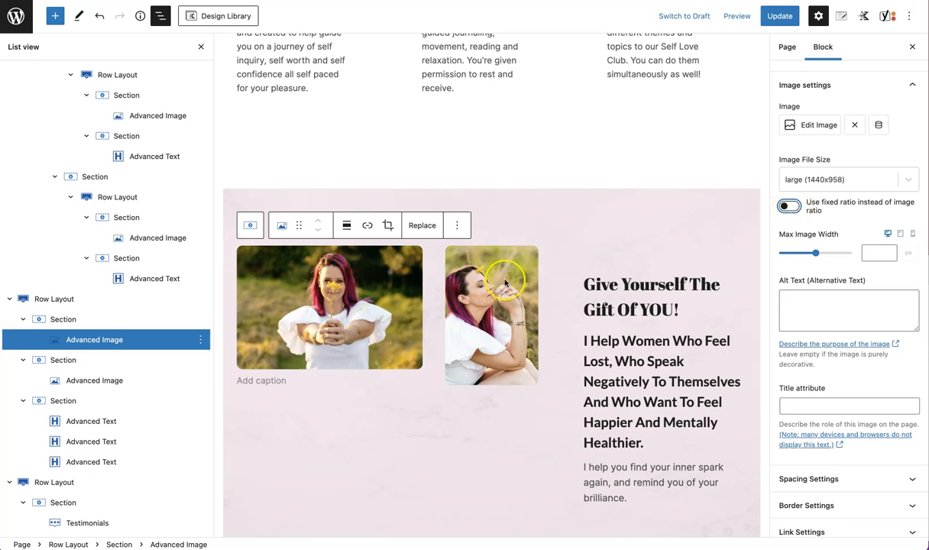
{"action": "left_click", "coordinate": [787, 206]}
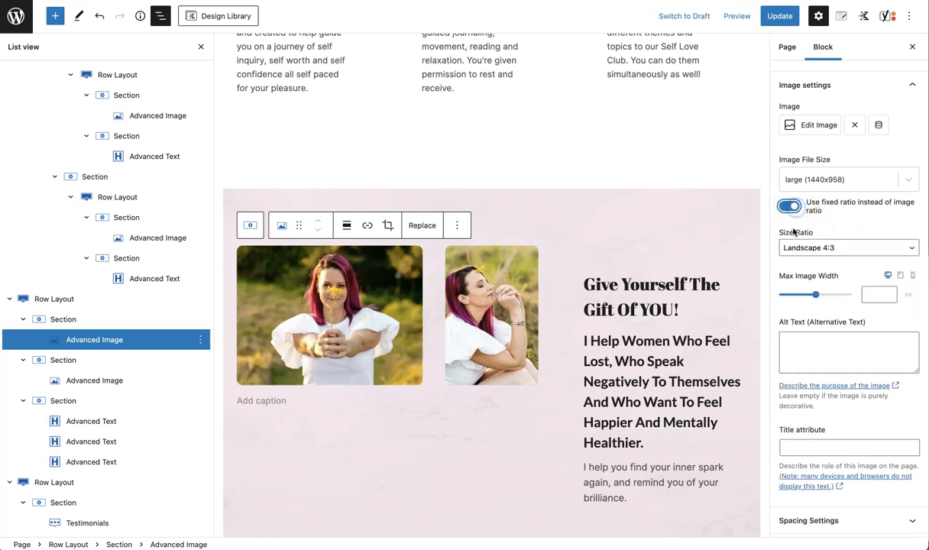
Try several size ratios for the pink section's first image, settling on Landscape 3:2
{"action": "left_click", "coordinate": [799, 247]}
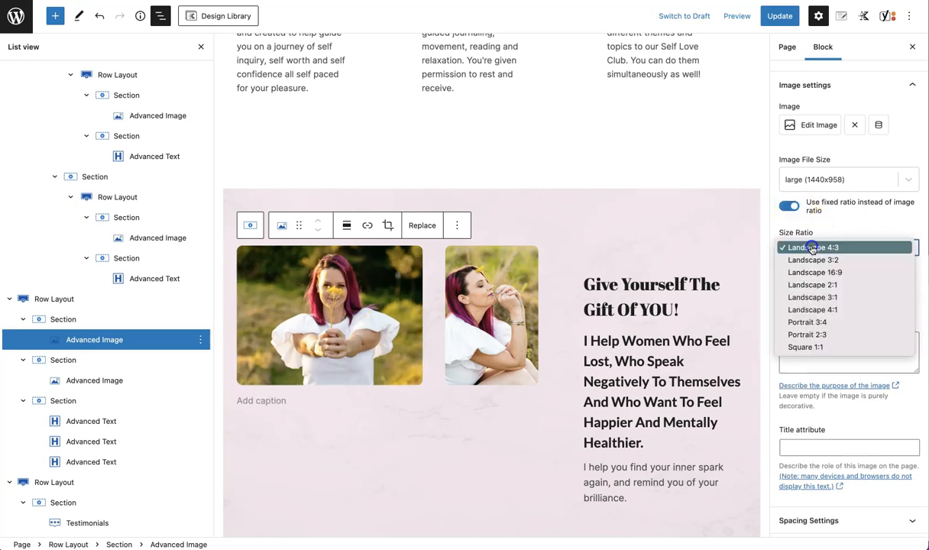
{"action": "left_click", "coordinate": [825, 323]}
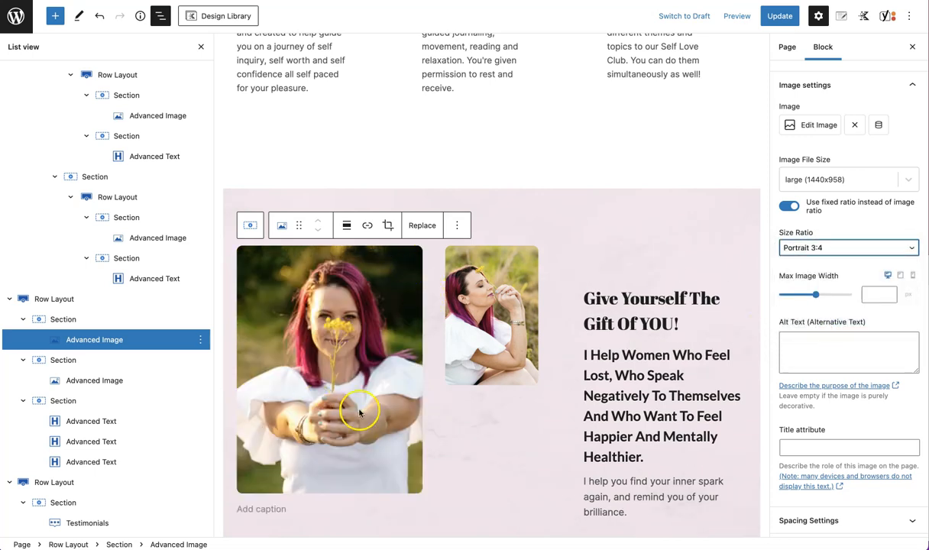
{"action": "left_click", "coordinate": [797, 249]}
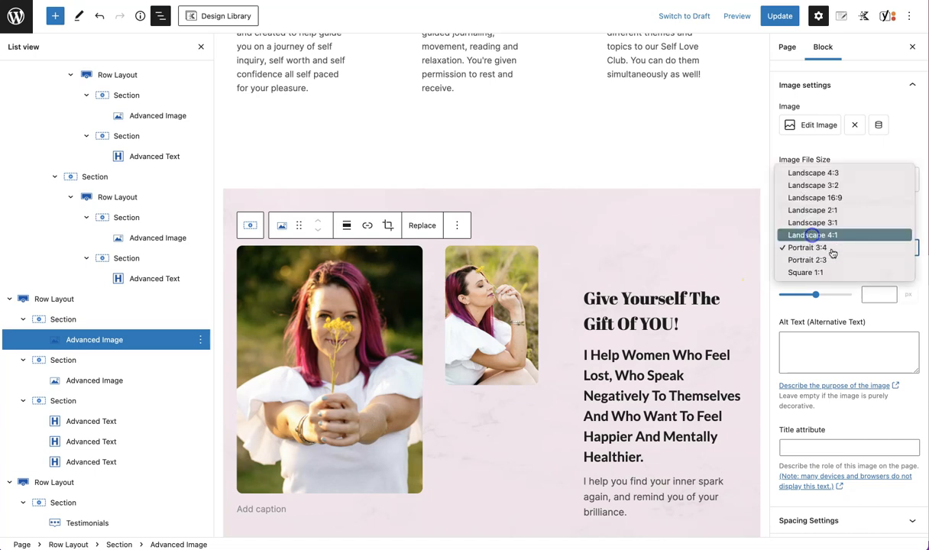
{"action": "left_click", "coordinate": [811, 235]}
{"action": "left_click", "coordinate": [830, 245]}
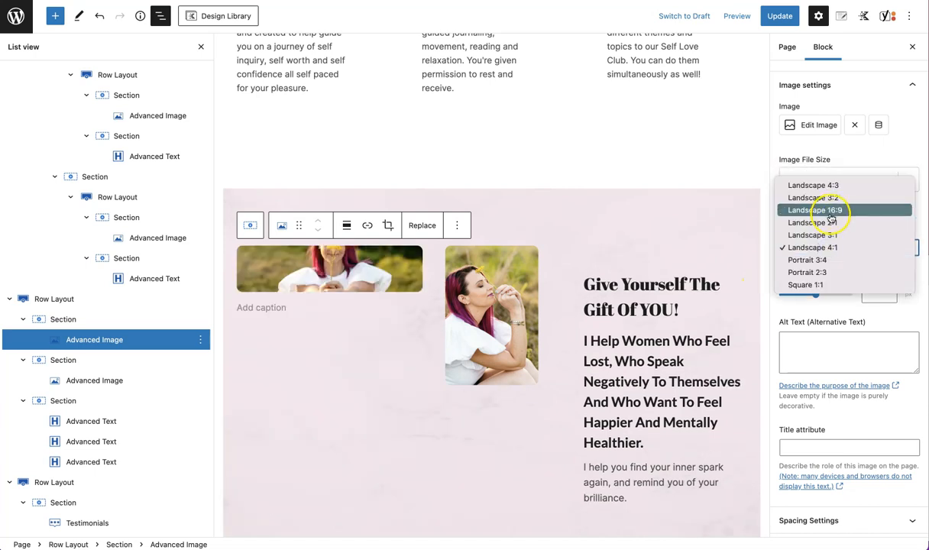
{"action": "left_click", "coordinate": [831, 216]}
{"action": "left_click", "coordinate": [830, 246]}
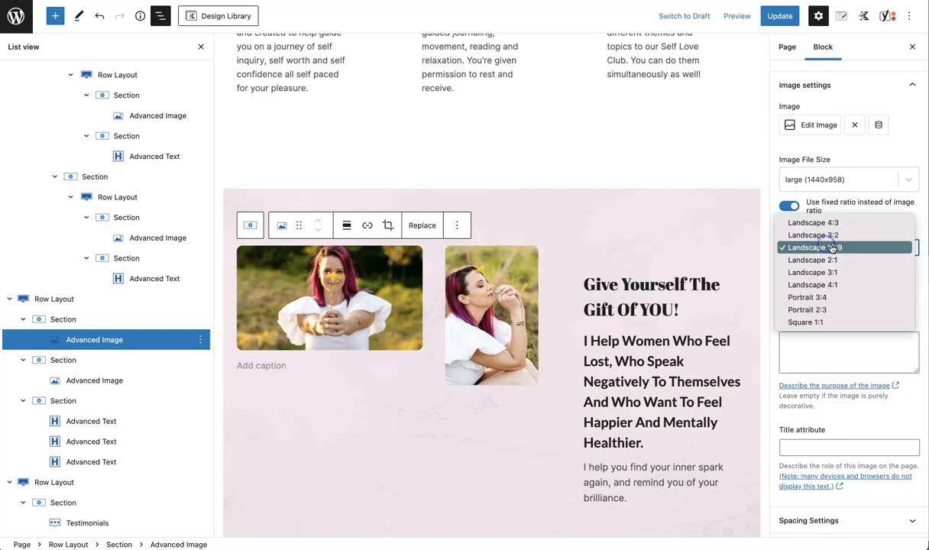
{"action": "left_click", "coordinate": [836, 235]}
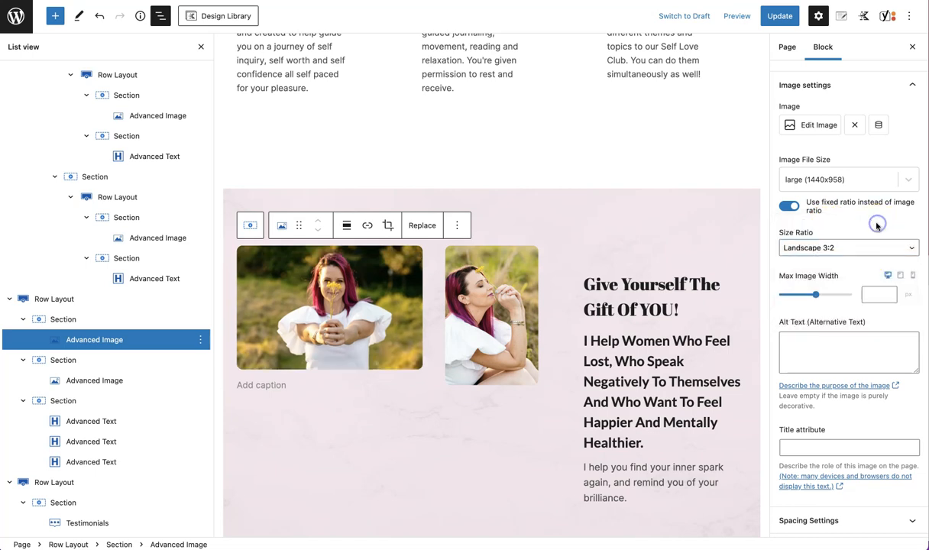
Review the image's spacing settings, then open its border settings
{"action": "scroll", "coordinate": [874, 224], "scroll_direction": "down", "scroll_amount": 3}
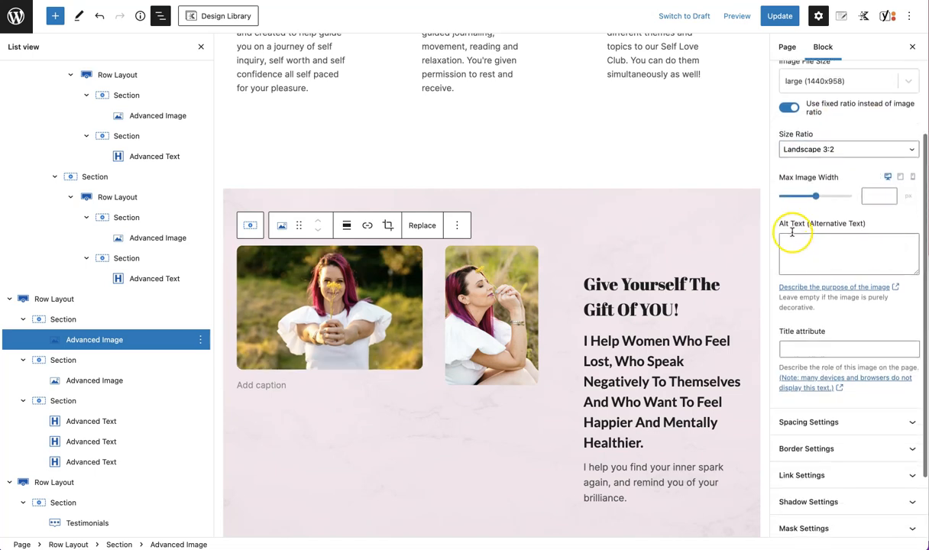
{"action": "scroll", "coordinate": [830, 290], "scroll_direction": "down", "scroll_amount": 2}
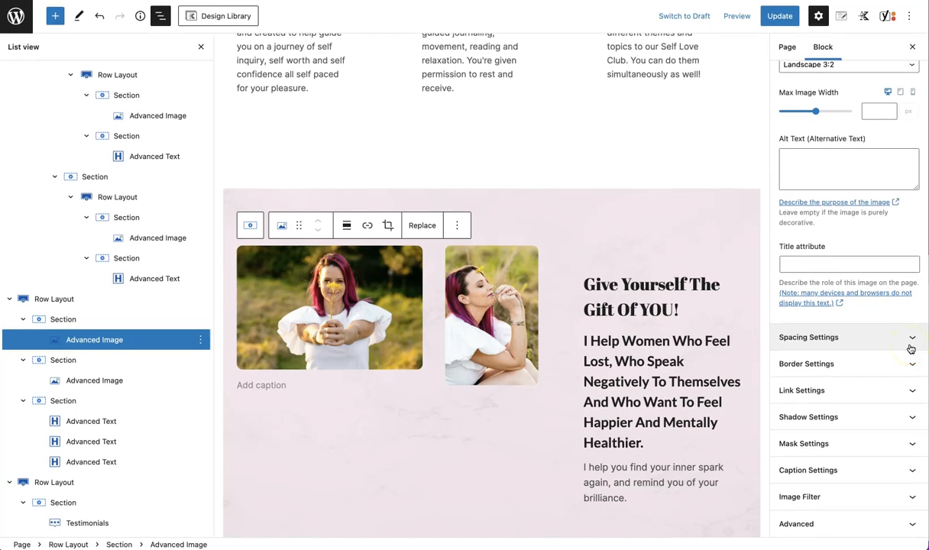
{"action": "left_click", "coordinate": [854, 345]}
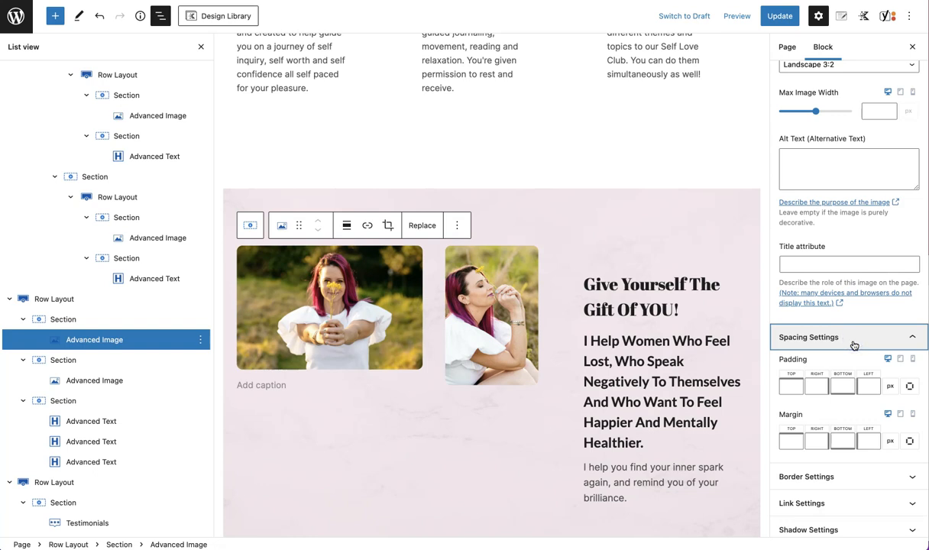
{"action": "left_click", "coordinate": [802, 415]}
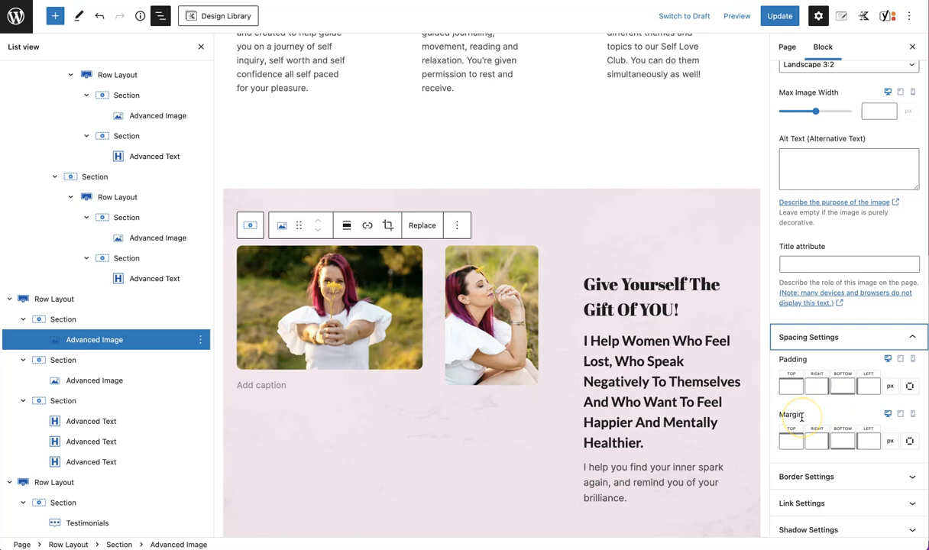
{"action": "left_click", "coordinate": [840, 337]}
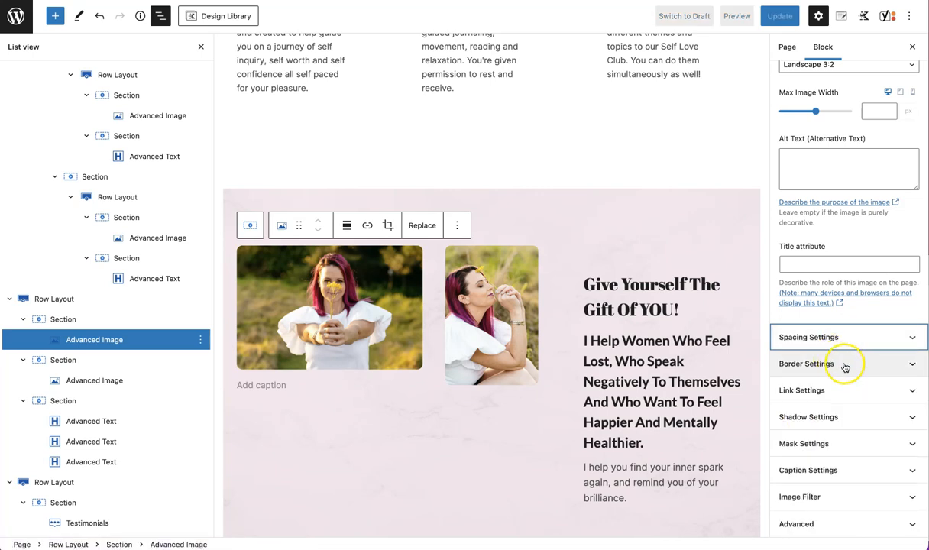
{"action": "left_click", "coordinate": [845, 364]}
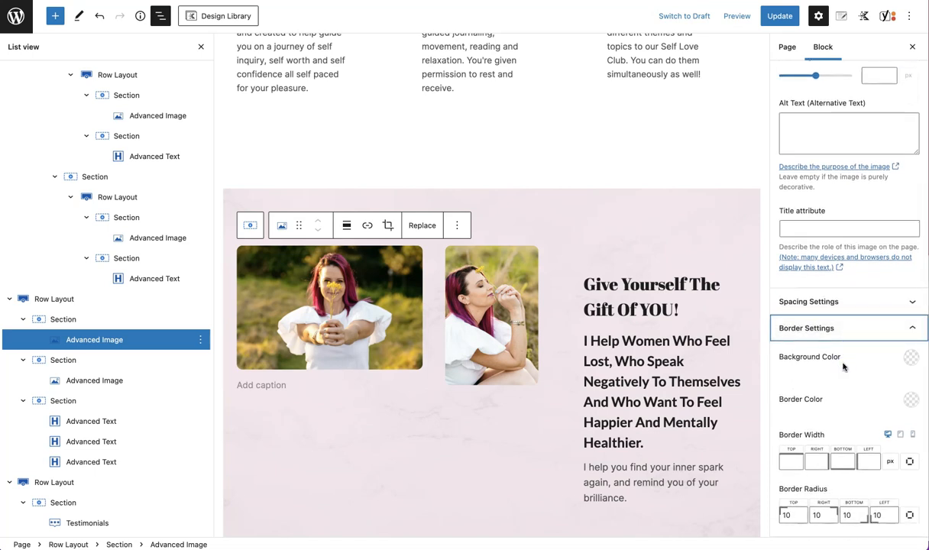
Give the first image a white border 12 px wide on all sides
{"action": "scroll", "coordinate": [844, 367], "scroll_direction": "down", "scroll_amount": 2}
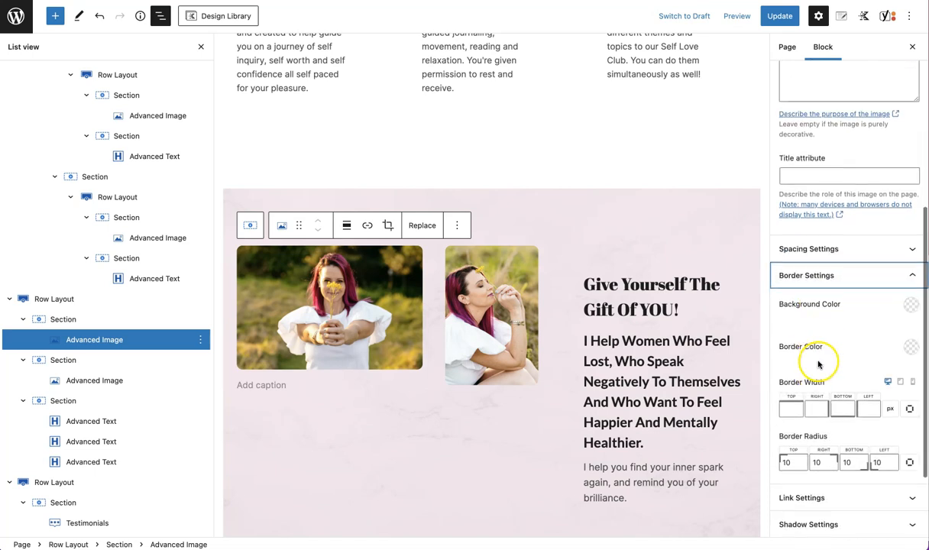
{"action": "left_click", "coordinate": [911, 347]}
{"action": "left_click", "coordinate": [903, 313]}
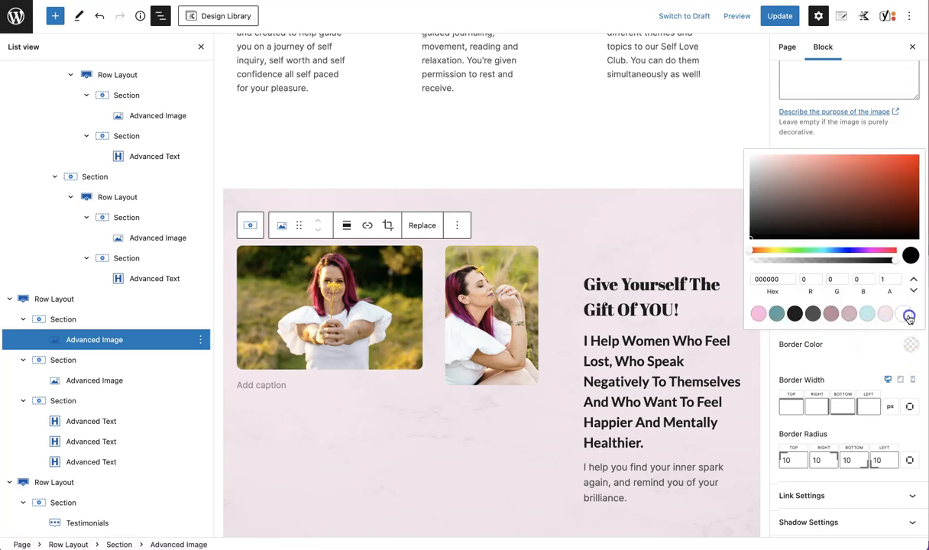
{"action": "left_click", "coordinate": [838, 366]}
{"action": "left_click", "coordinate": [792, 406]}
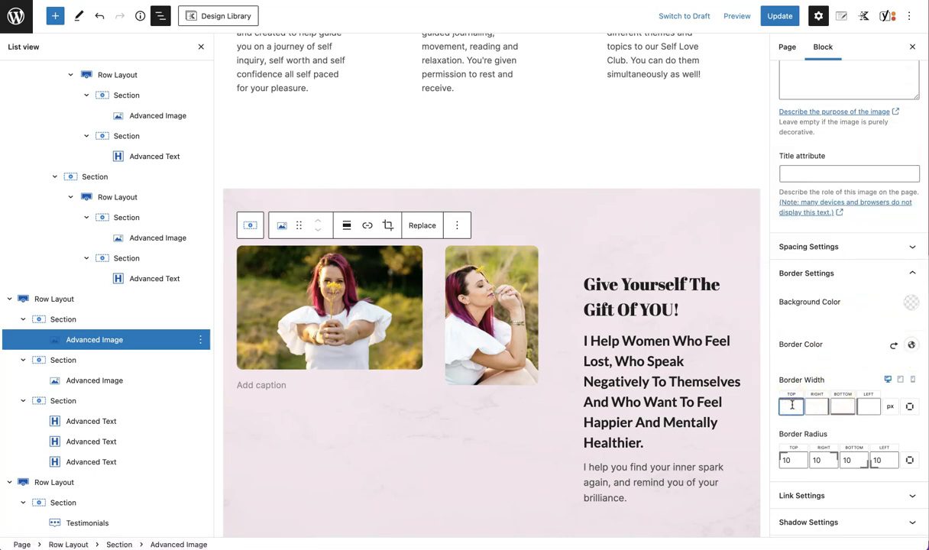
{"action": "type", "text": "9"}
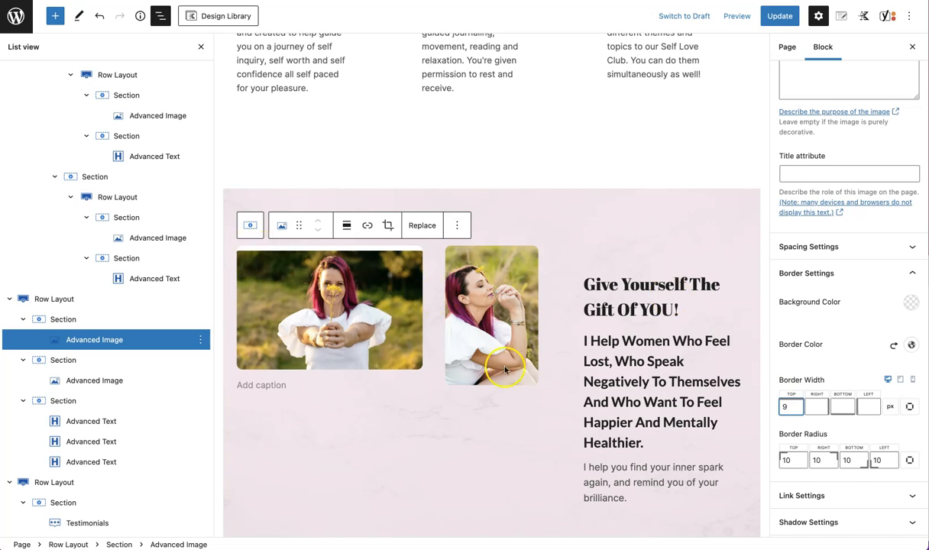
{"action": "left_click", "coordinate": [910, 407]}
{"action": "left_click_drag", "start_coordinate": [789, 400], "coordinate": [783, 402]}
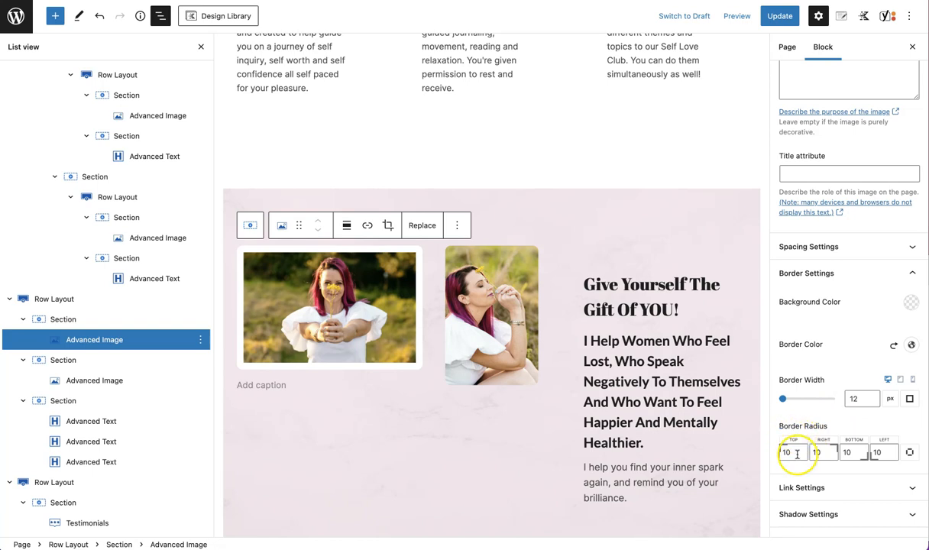
Set the image's border radius to 35 on each corner, with the top value at 0
{"action": "left_click", "coordinate": [910, 452]}
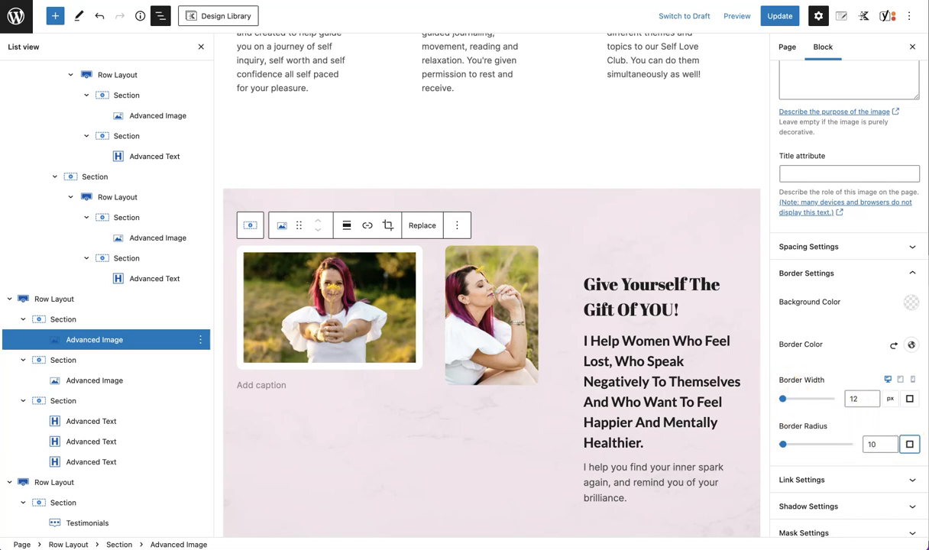
{"action": "mouse_move", "coordinate": [783, 445]}
{"action": "left_mouse_down"}
{"action": "mouse_move", "coordinate": [804, 444]}
{"action": "mouse_move", "coordinate": [792, 445]}
{"action": "left_mouse_up"}
{"action": "left_click", "coordinate": [909, 444]}
{"action": "double_click", "coordinate": [790, 451]}
{"action": "key", "text": "BackSpace"}
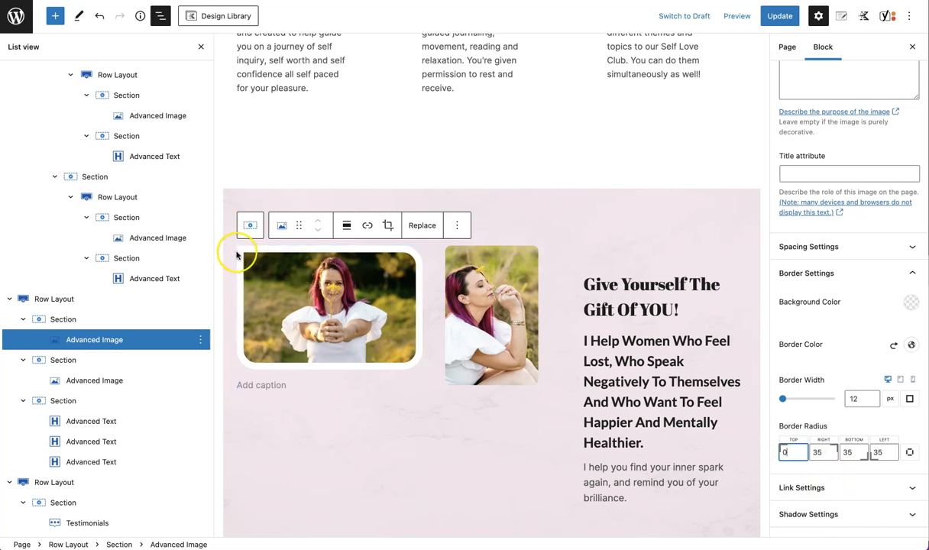
Apply the Sepia image filter to the first image
{"action": "scroll", "coordinate": [887, 417], "scroll_direction": "down", "scroll_amount": 3}
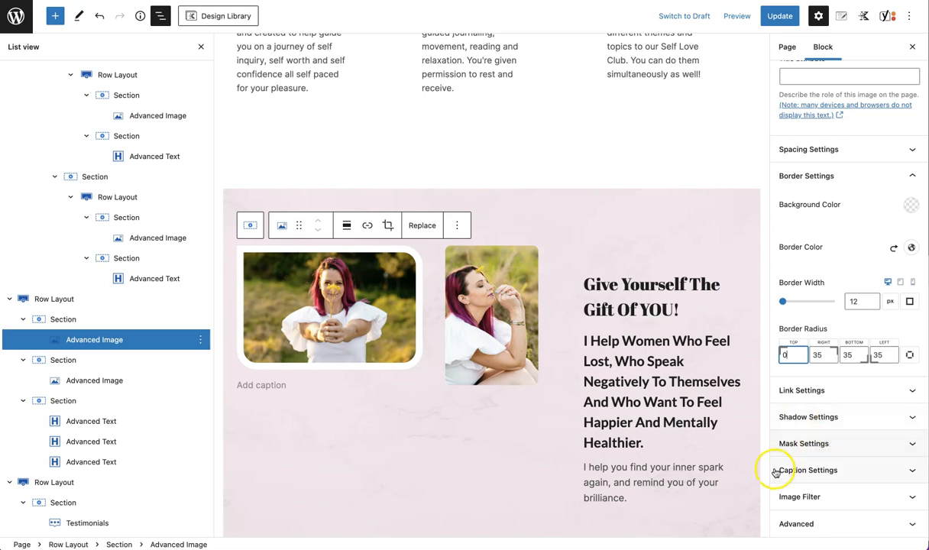
{"action": "left_click", "coordinate": [832, 500]}
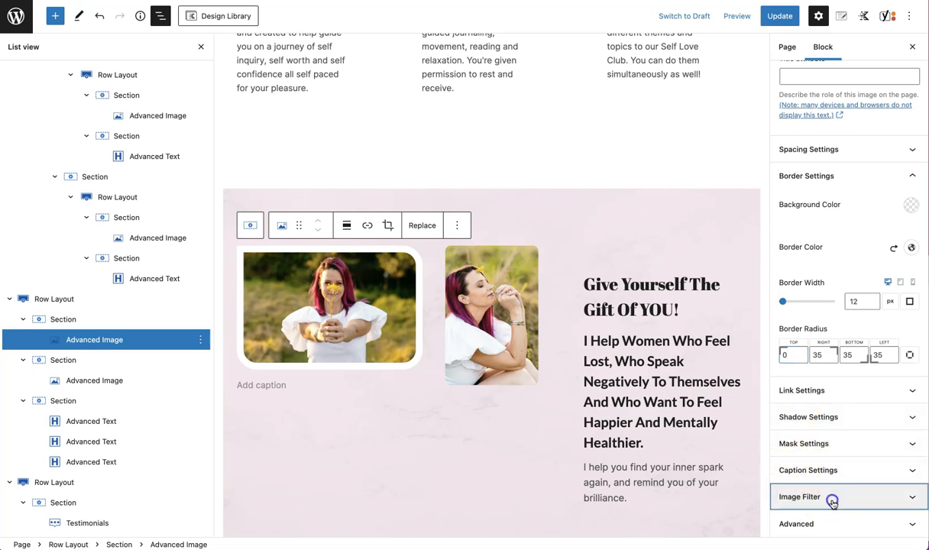
{"action": "left_click", "coordinate": [833, 472]}
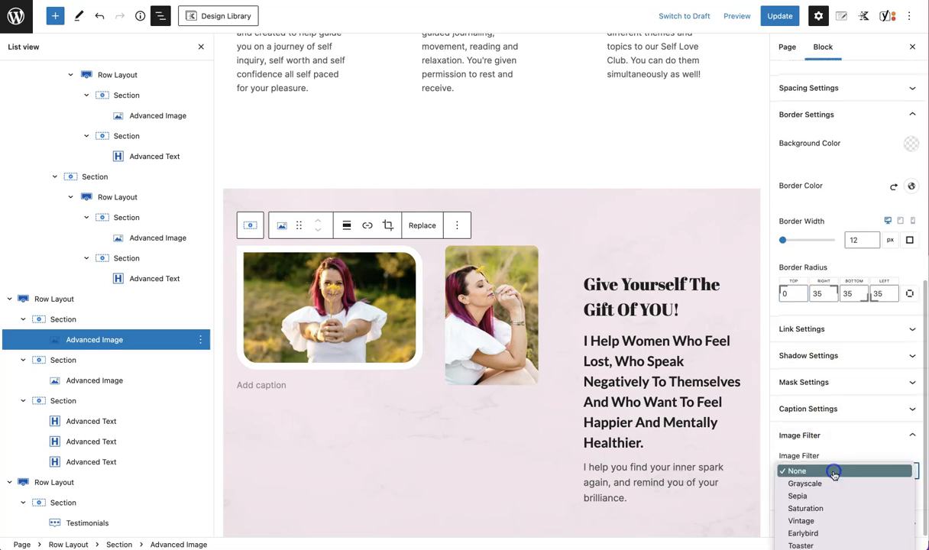
{"action": "left_click", "coordinate": [799, 496]}
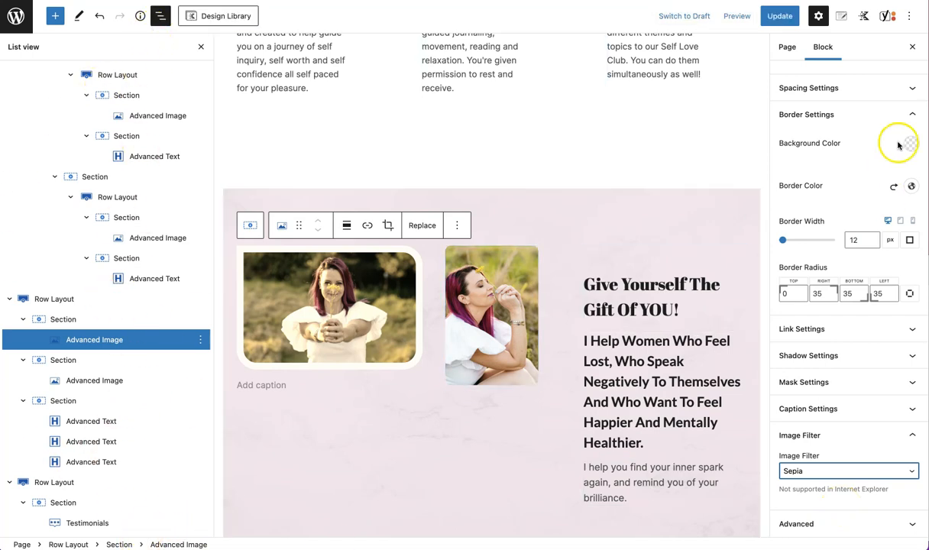
Close List View and scroll around the restyled pink section to review it
{"action": "scroll", "coordinate": [820, 153], "scroll_direction": "up", "scroll_amount": 6}
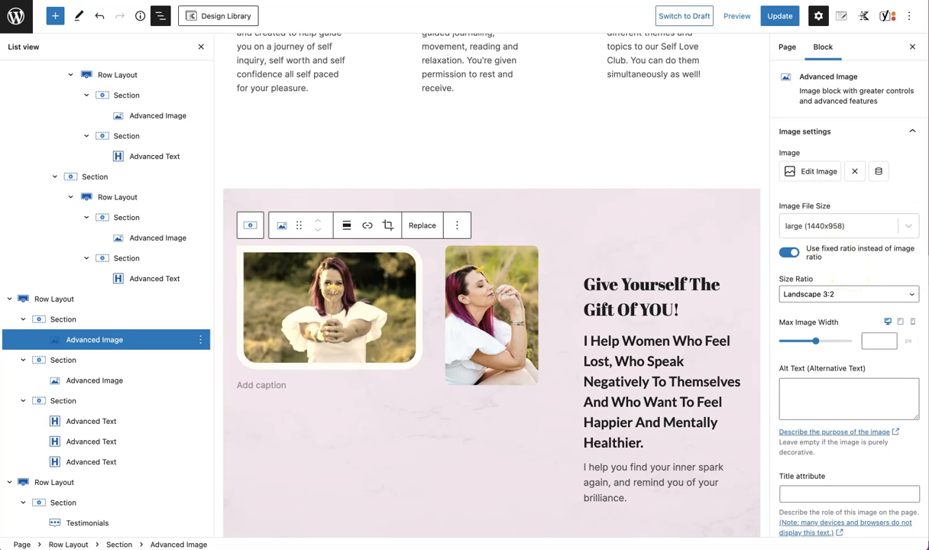
{"action": "left_click", "coordinate": [201, 47]}
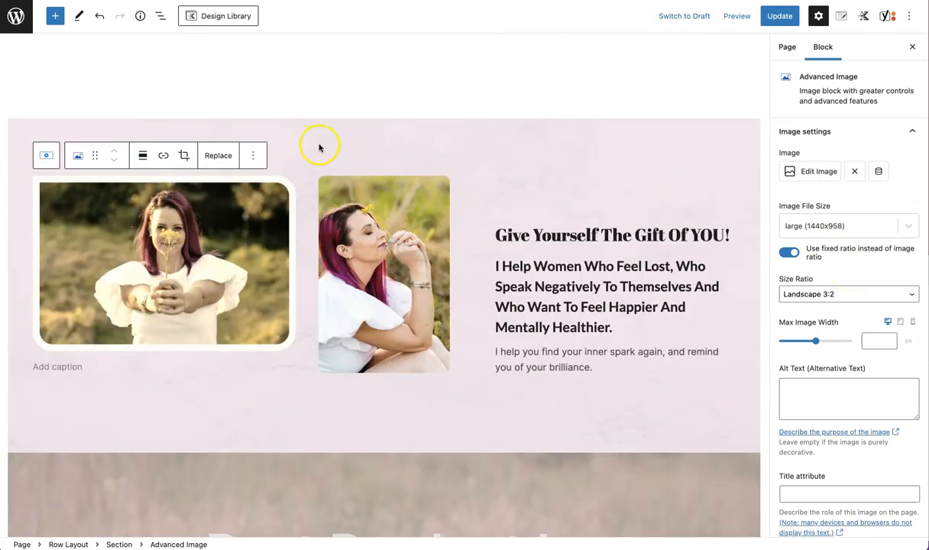
{"action": "scroll", "coordinate": [320, 148], "scroll_direction": "down", "scroll_amount": 1}
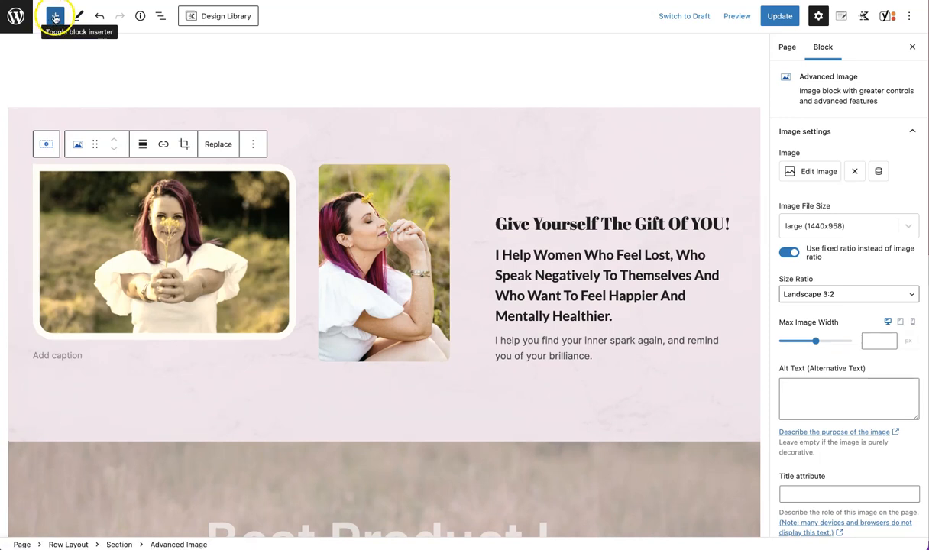
{"action": "scroll", "coordinate": [386, 192], "scroll_direction": "down", "scroll_amount": 5}
{"action": "scroll", "coordinate": [386, 198], "scroll_direction": "up", "scroll_amount": 2}
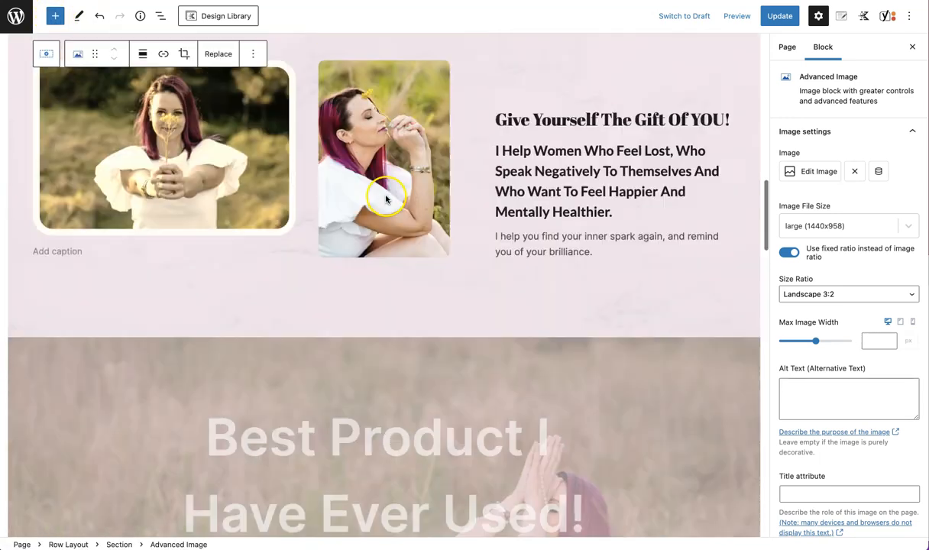
{"action": "scroll", "coordinate": [386, 198], "scroll_direction": "up", "scroll_amount": 1}
Add an empty paragraph block below the pink section's intro text
{"action": "left_click", "coordinate": [617, 293]}
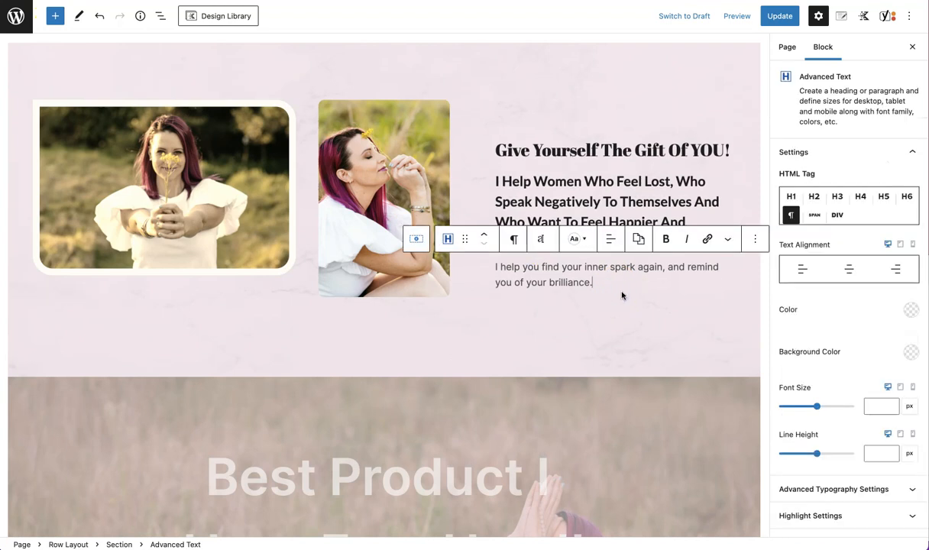
{"action": "key", "text": "Return"}
{"action": "left_click", "coordinate": [519, 284]}
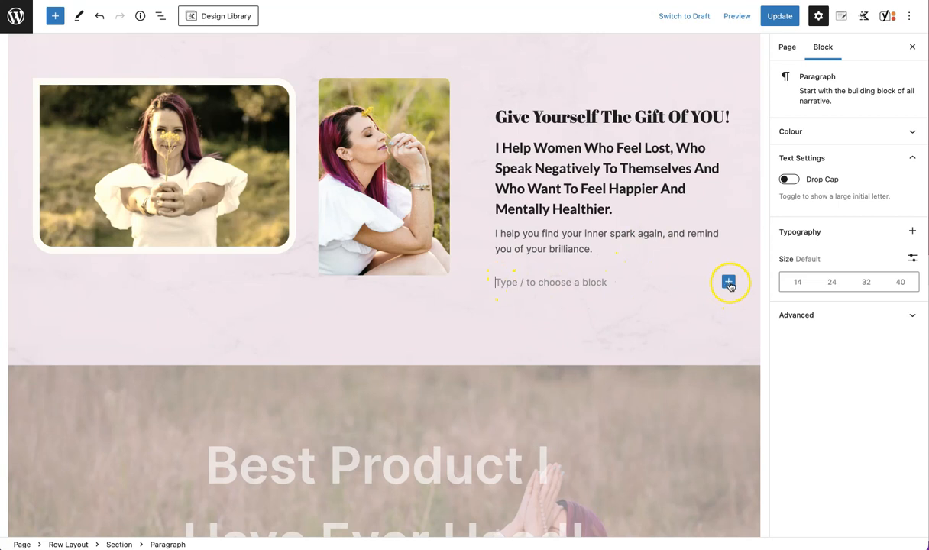
{"action": "left_click", "coordinate": [728, 284]}
Open the full block inserter from the add-block control at the end of the page
{"action": "scroll", "coordinate": [433, 348], "scroll_direction": "down", "scroll_amount": 20}
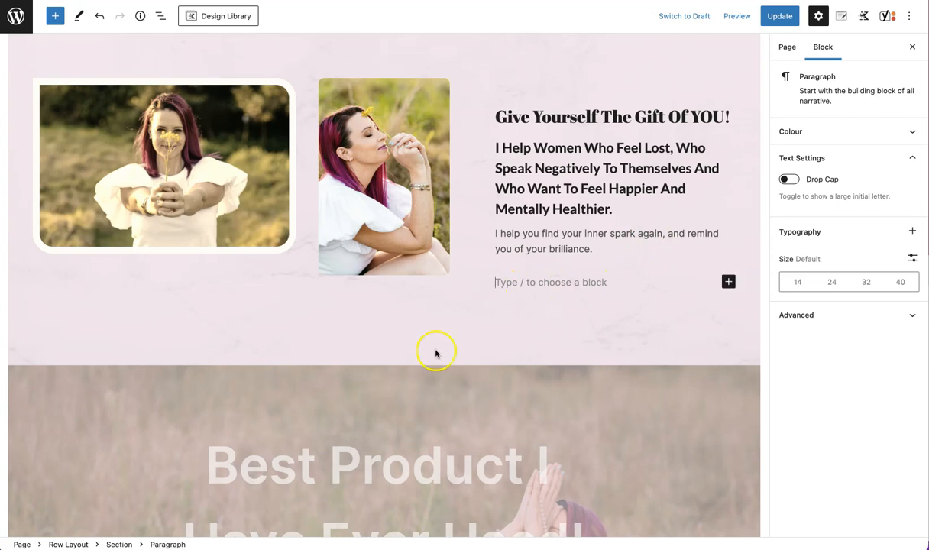
{"action": "scroll", "coordinate": [436, 351], "scroll_direction": "up", "scroll_amount": 5}
{"action": "scroll", "coordinate": [436, 353], "scroll_direction": "up", "scroll_amount": 5}
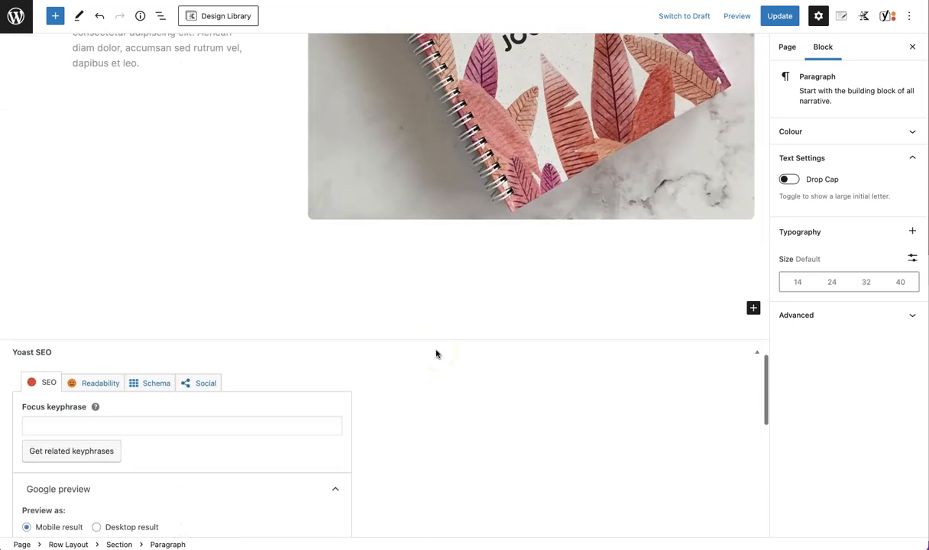
{"action": "left_click", "coordinate": [753, 298]}
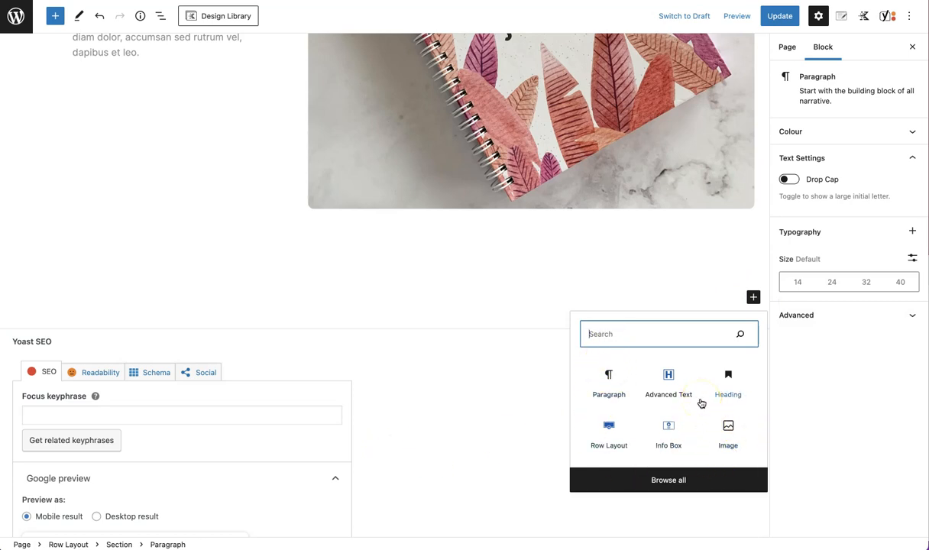
{"action": "left_click", "coordinate": [590, 286]}
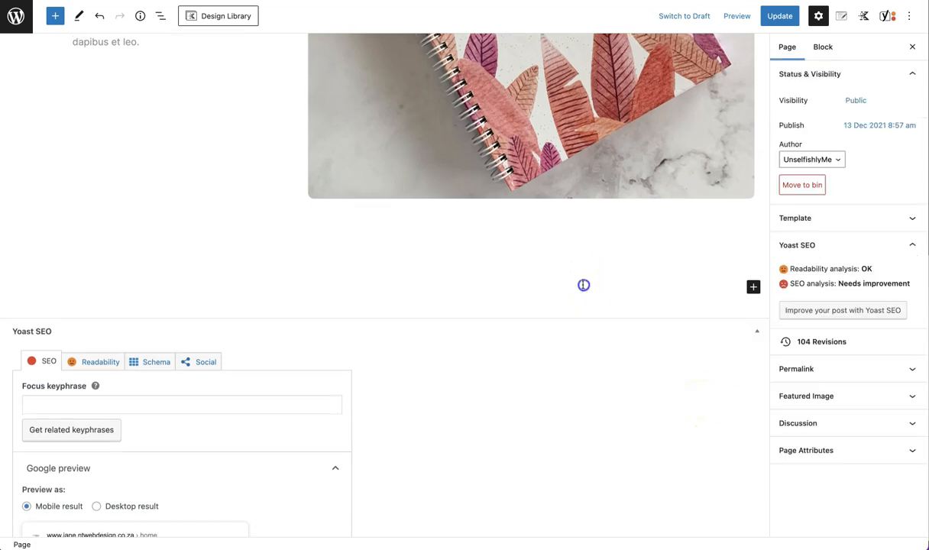
{"action": "left_click", "coordinate": [753, 286]}
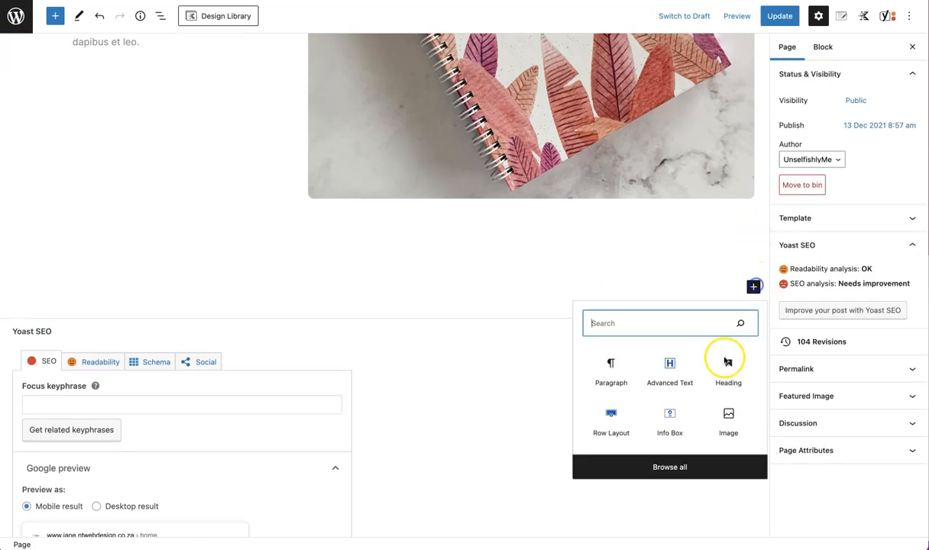
{"action": "left_click", "coordinate": [678, 468]}
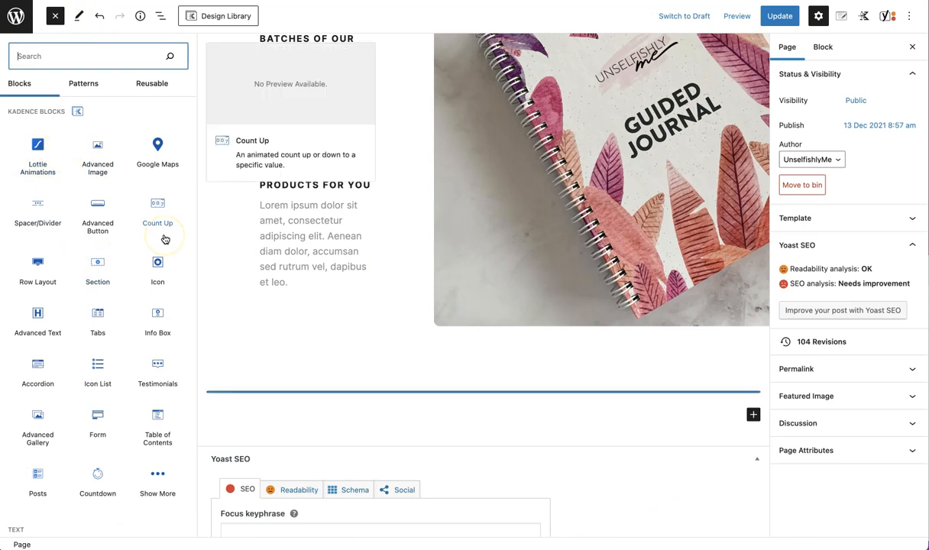
Scroll through the block library's Kadence, text, media, design, widget and theme blocks
{"action": "left_click_drag", "start_coordinate": [8, 113], "coordinate": [64, 111]}
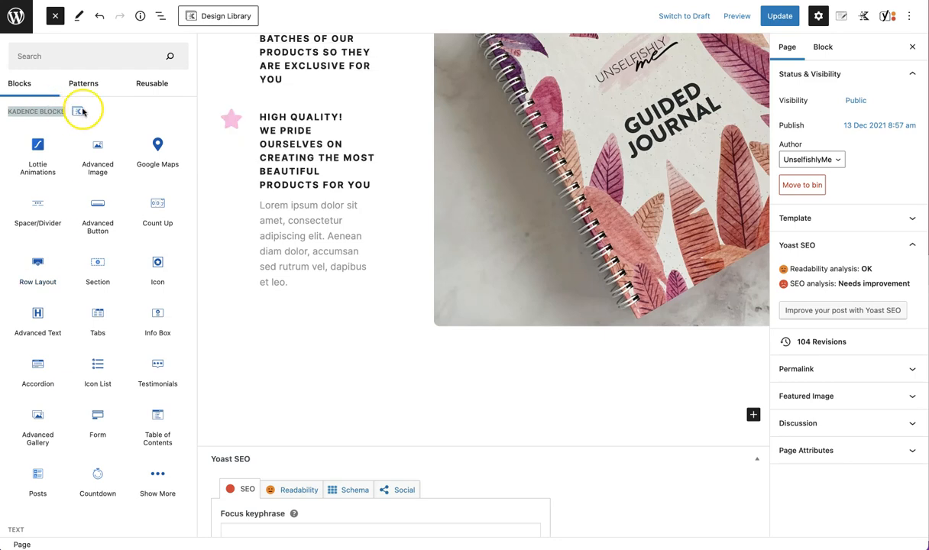
{"action": "scroll", "coordinate": [142, 183], "scroll_direction": "down", "scroll_amount": 1}
{"action": "scroll", "coordinate": [142, 184], "scroll_direction": "down", "scroll_amount": 5}
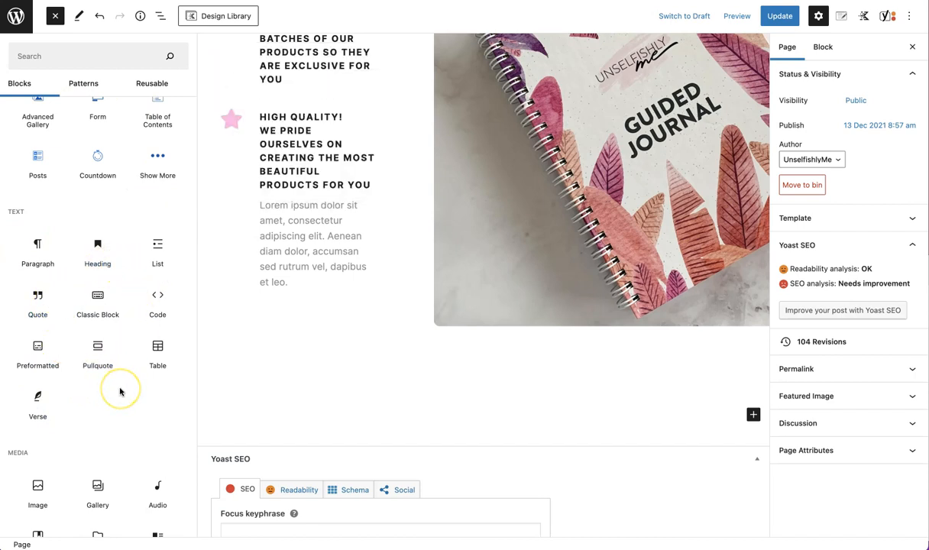
{"action": "scroll", "coordinate": [119, 391], "scroll_direction": "down", "scroll_amount": 3}
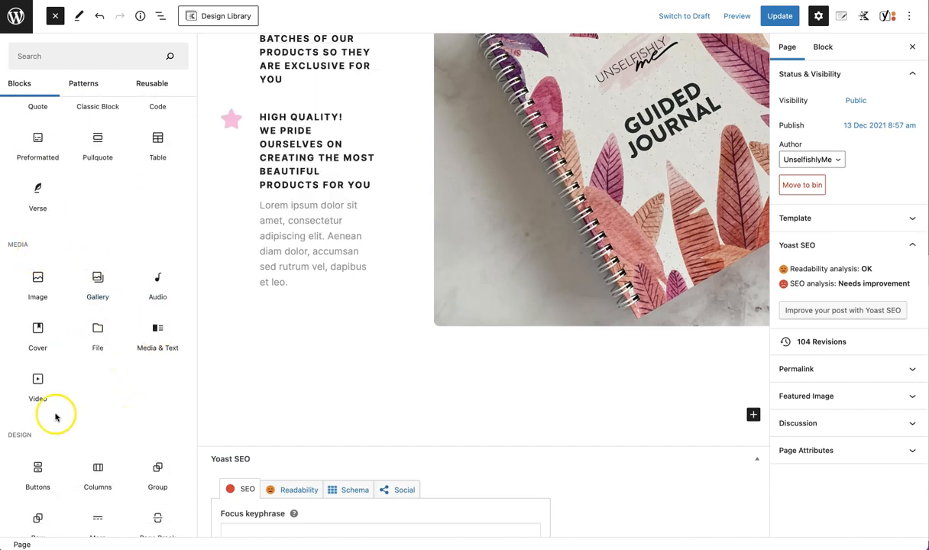
{"action": "scroll", "coordinate": [59, 422], "scroll_direction": "down", "scroll_amount": 1}
{"action": "scroll", "coordinate": [77, 432], "scroll_direction": "down", "scroll_amount": 2}
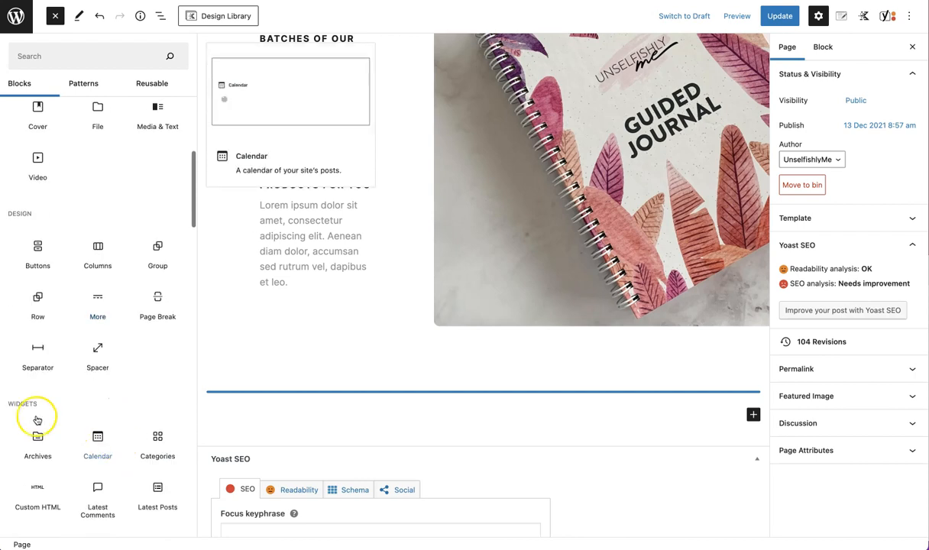
{"action": "scroll", "coordinate": [67, 416], "scroll_direction": "down", "scroll_amount": 6}
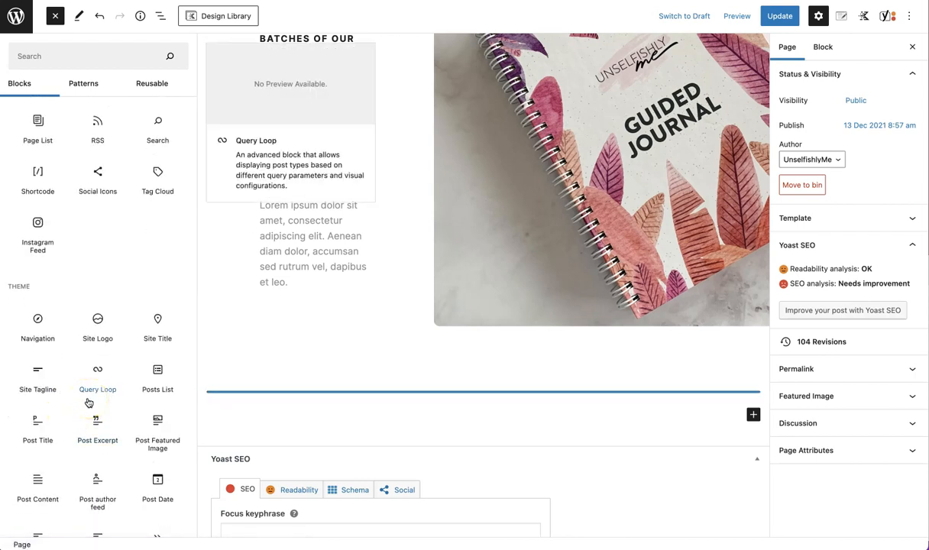
{"action": "scroll", "coordinate": [93, 307], "scroll_direction": "up", "scroll_amount": 15}
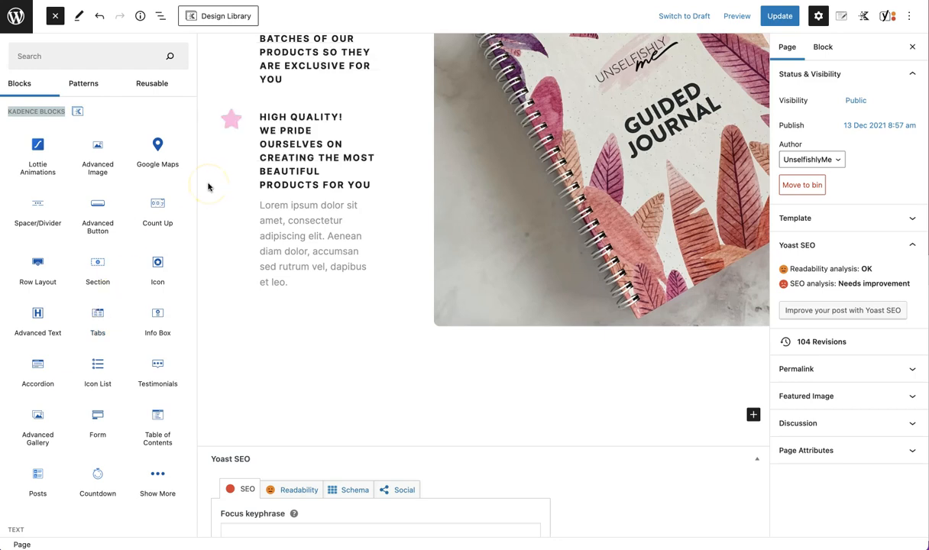
{"action": "scroll", "coordinate": [296, 200], "scroll_direction": "up", "scroll_amount": 10}
{"action": "scroll", "coordinate": [294, 206], "scroll_direction": "down", "scroll_amount": 4}
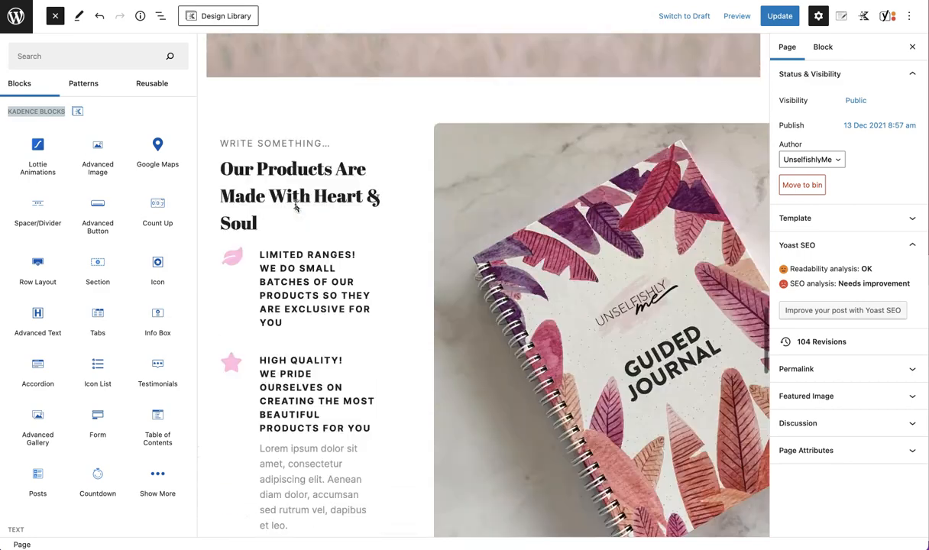
{"action": "scroll", "coordinate": [295, 206], "scroll_direction": "down", "scroll_amount": 6}
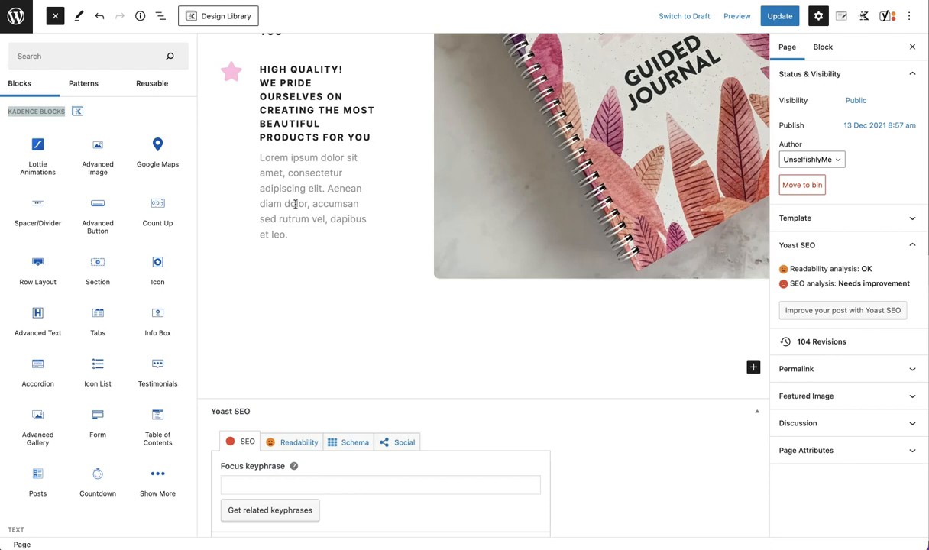
Insert a Row Layout block at the end of the page and pick the 33/66 two-column layout
{"action": "left_click", "coordinate": [753, 368]}
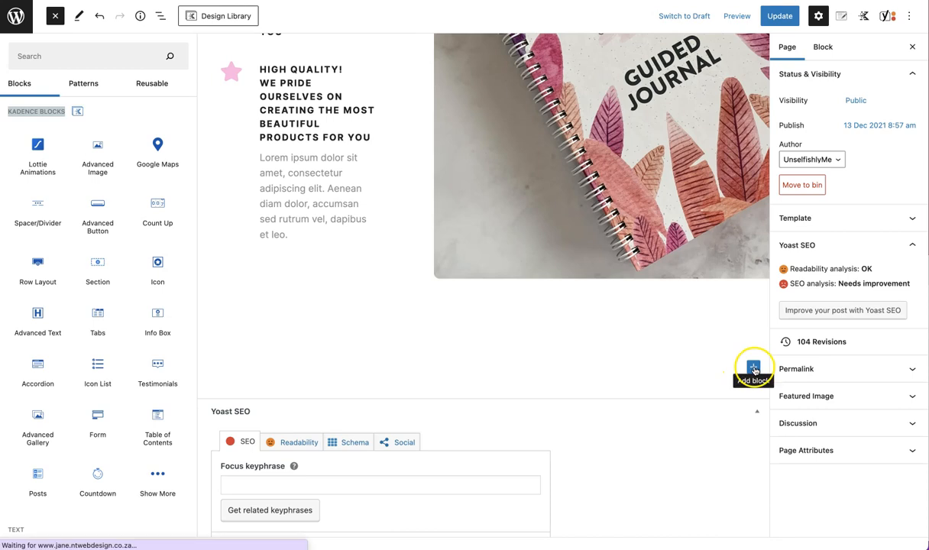
{"action": "left_click", "coordinate": [754, 371]}
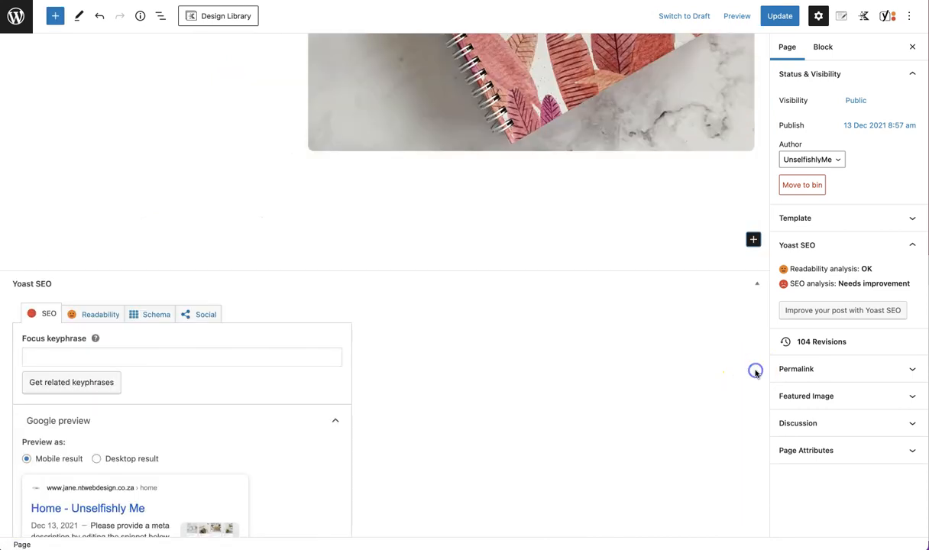
{"action": "left_click", "coordinate": [754, 241]}
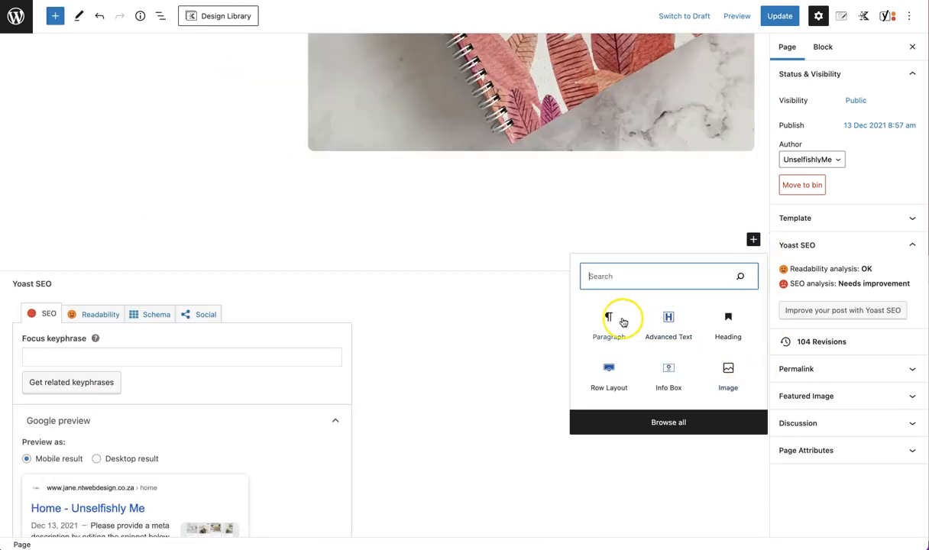
{"action": "left_click", "coordinate": [616, 381]}
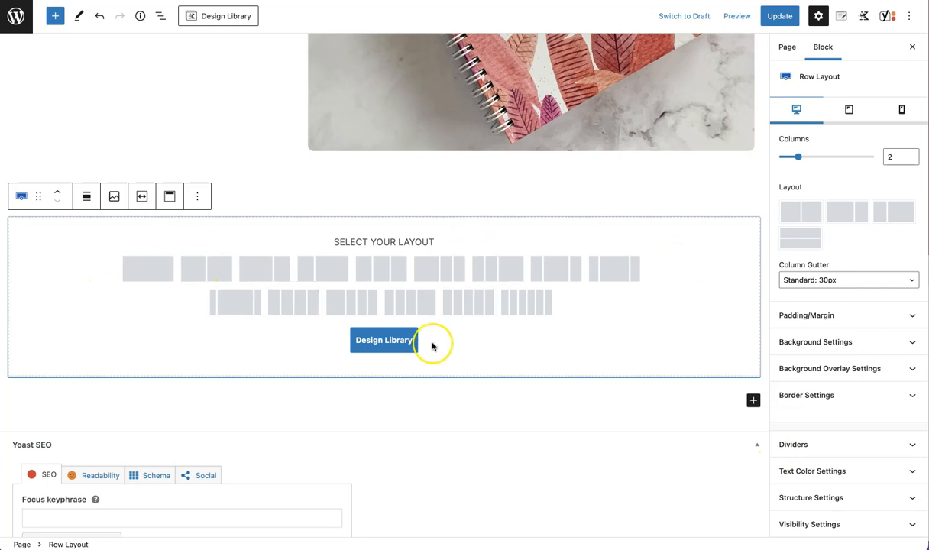
{"action": "left_click", "coordinate": [331, 275]}
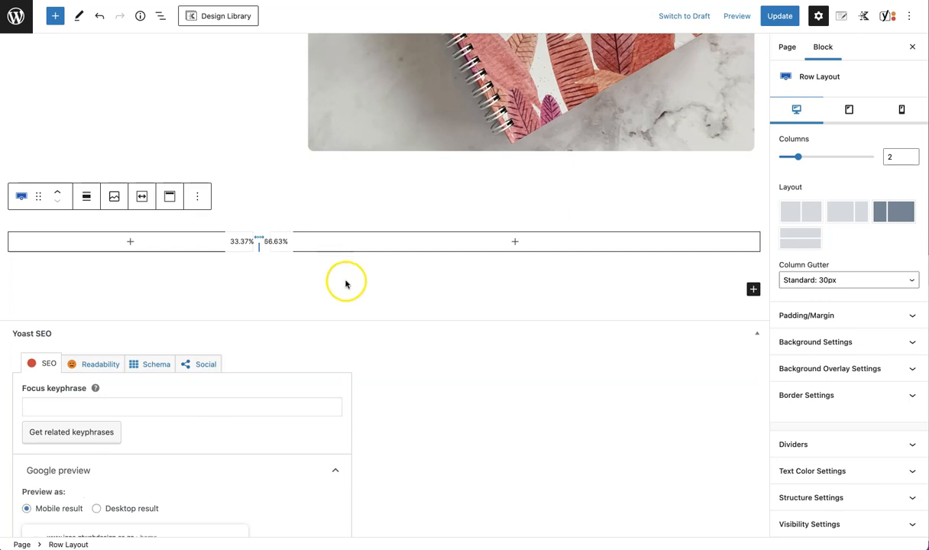
Add an Advanced Image block to the left column and select the photo of the woman with pressed hands
{"action": "left_click", "coordinate": [130, 243]}
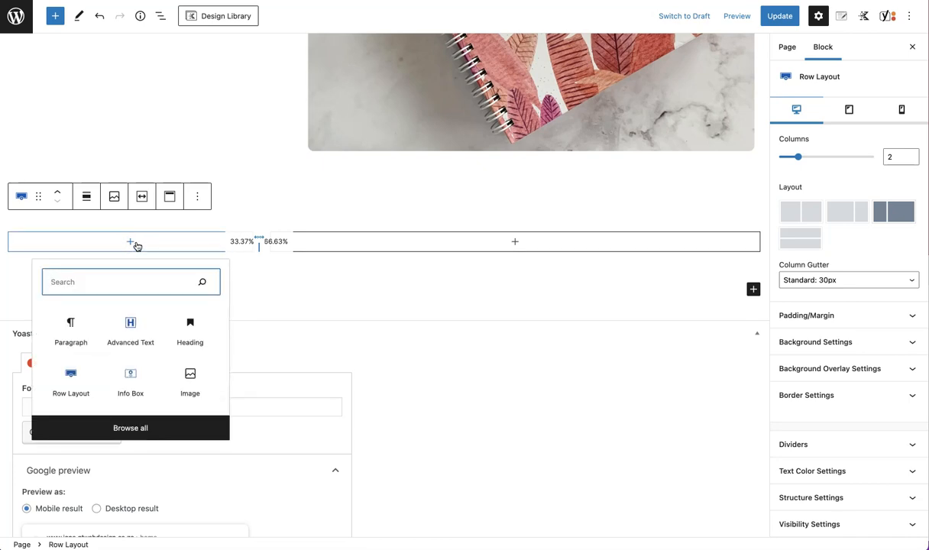
{"action": "type", "text": "adva"}
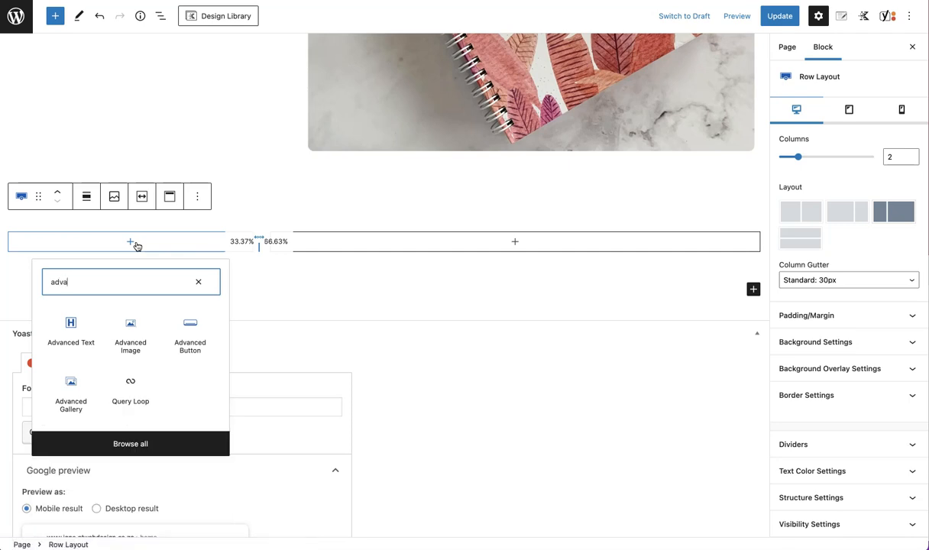
{"action": "left_click", "coordinate": [131, 333]}
{"action": "left_click", "coordinate": [183, 260]}
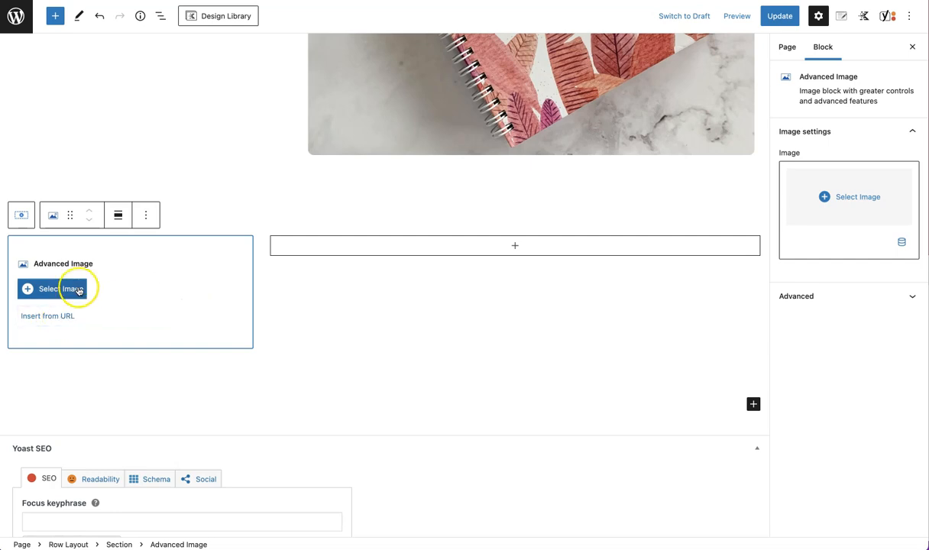
{"action": "left_click", "coordinate": [78, 290]}
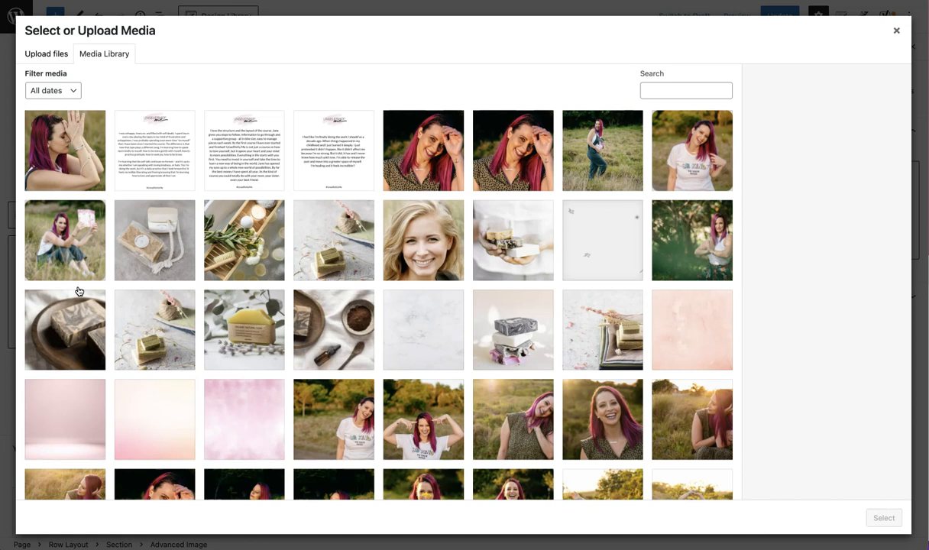
{"action": "left_click", "coordinate": [31, 185]}
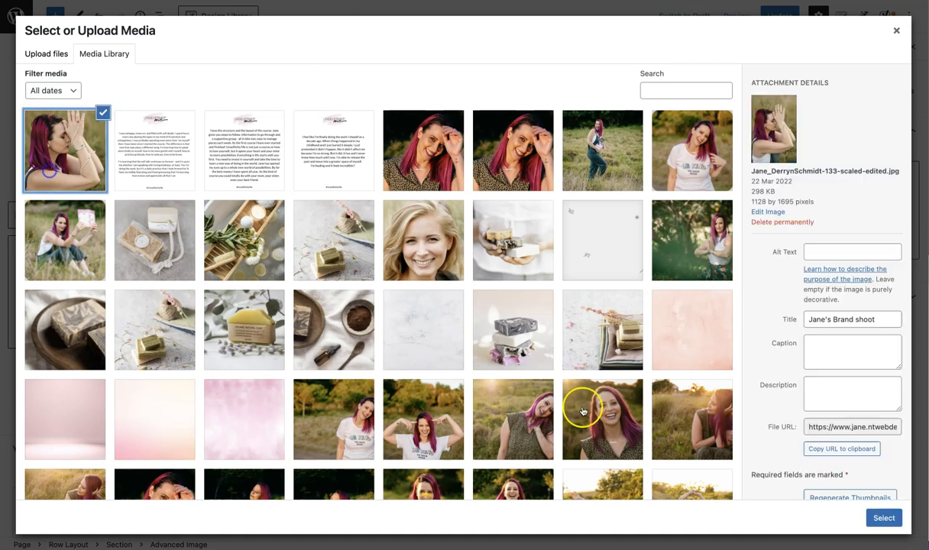
{"action": "left_click", "coordinate": [882, 518]}
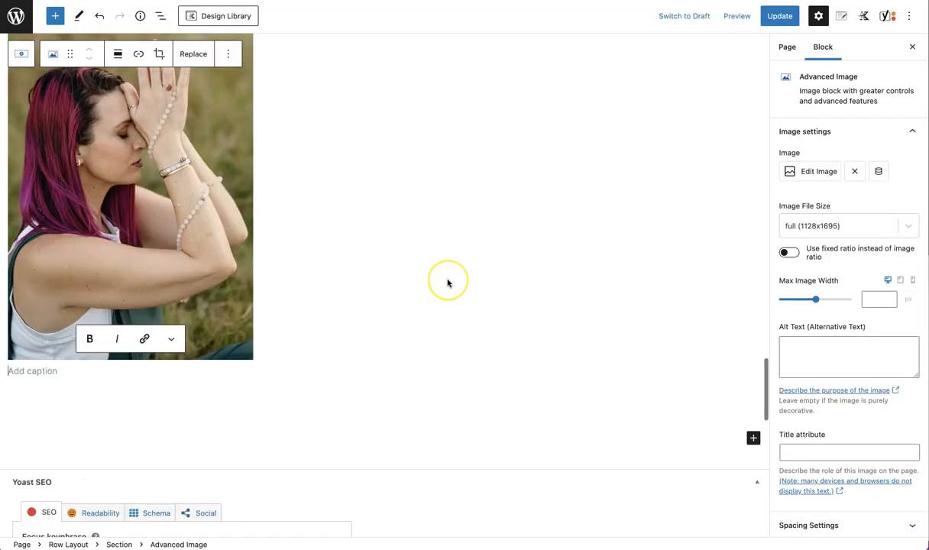
Add an Advanced Text heading to the right column reading "Hey, I Am" followed by the owner's first name and an exclamation mark
{"action": "left_click", "coordinate": [167, 183]}
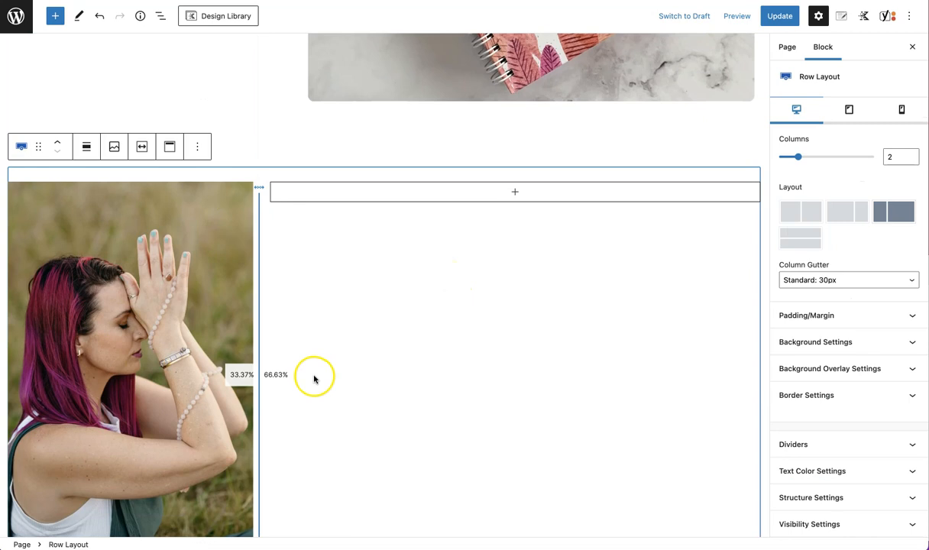
{"action": "left_click", "coordinate": [515, 193]}
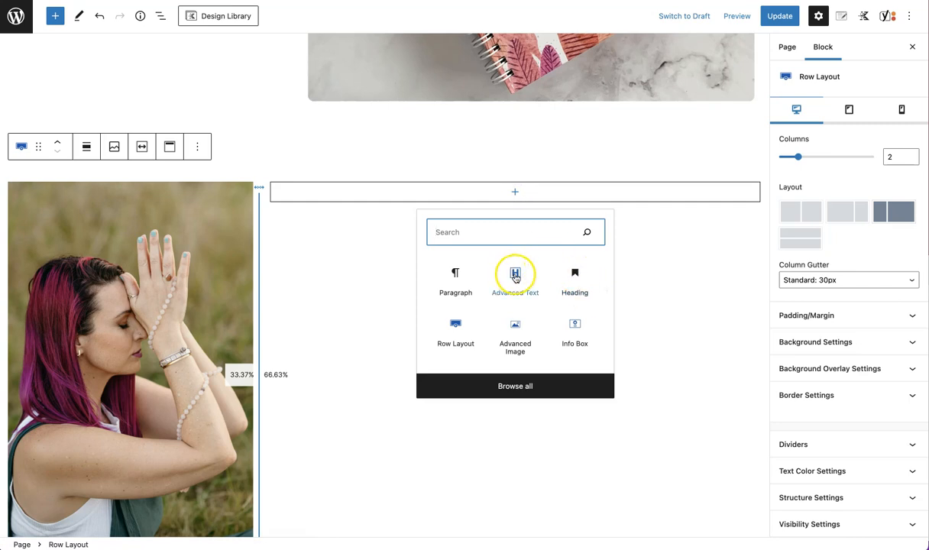
{"action": "left_click", "coordinate": [515, 277]}
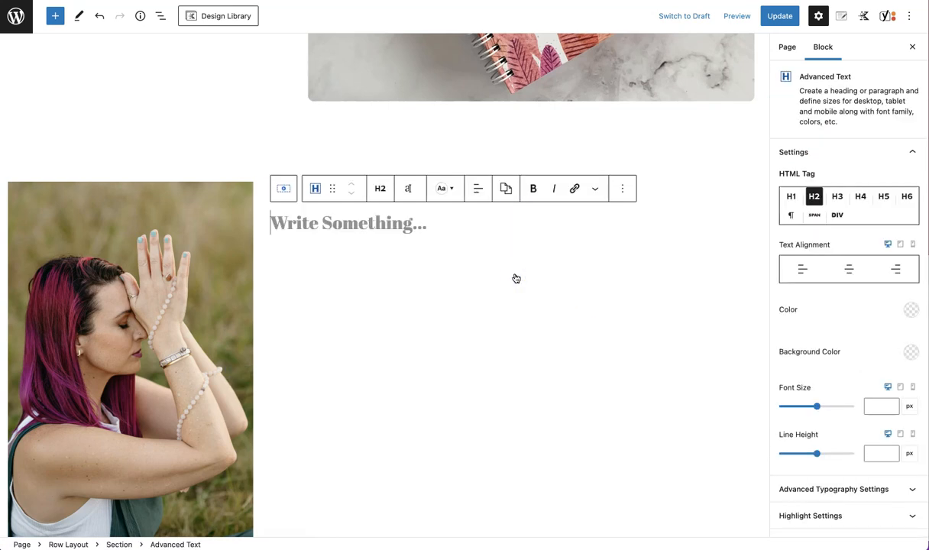
{"action": "type", "text": "Hey I Am Jane!"}
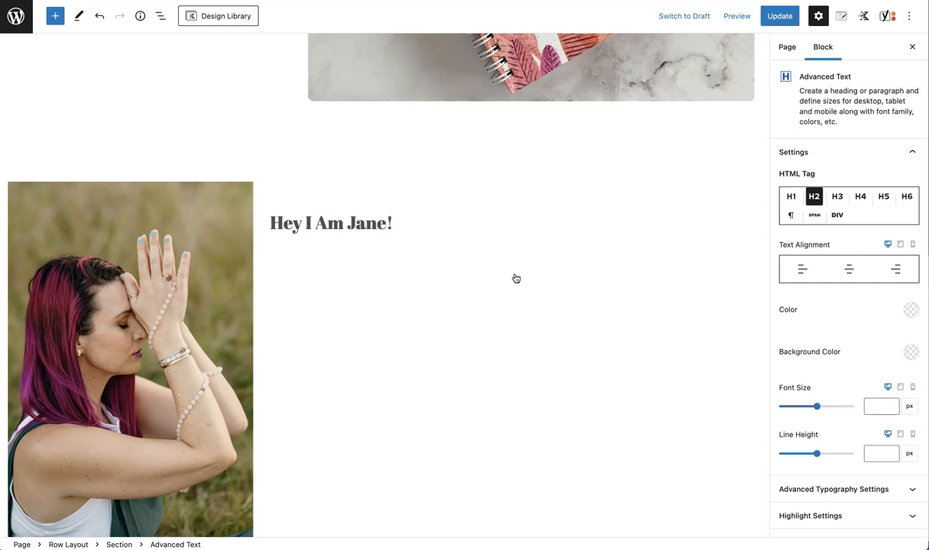
{"action": "scroll", "coordinate": [516, 279], "scroll_direction": "down", "scroll_amount": 1}
{"action": "left_click", "coordinate": [299, 219]}
{"action": "type", "text": ","}
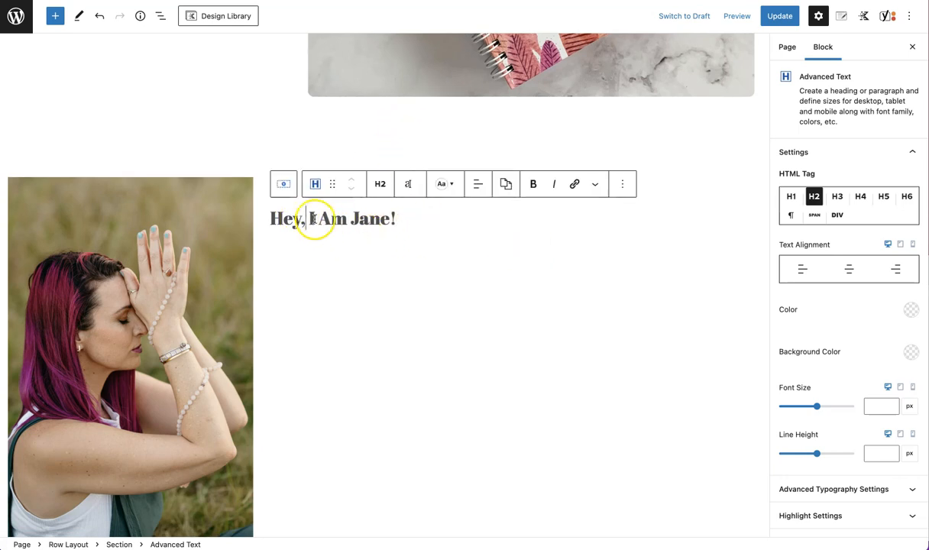
Set the heading's text colour to the light pink swatch FFB3E3
{"action": "left_click_drag", "start_coordinate": [271, 219], "coordinate": [403, 220]}
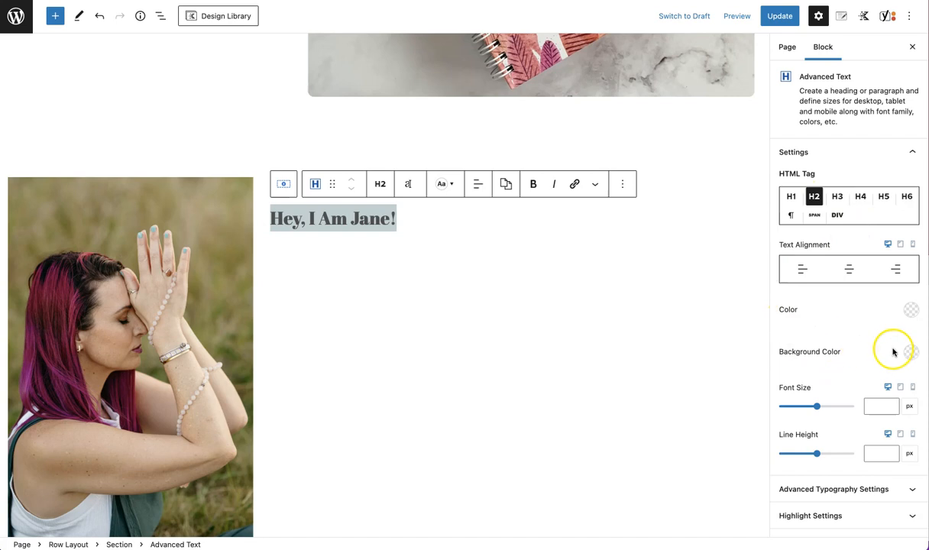
{"action": "left_click", "coordinate": [909, 313]}
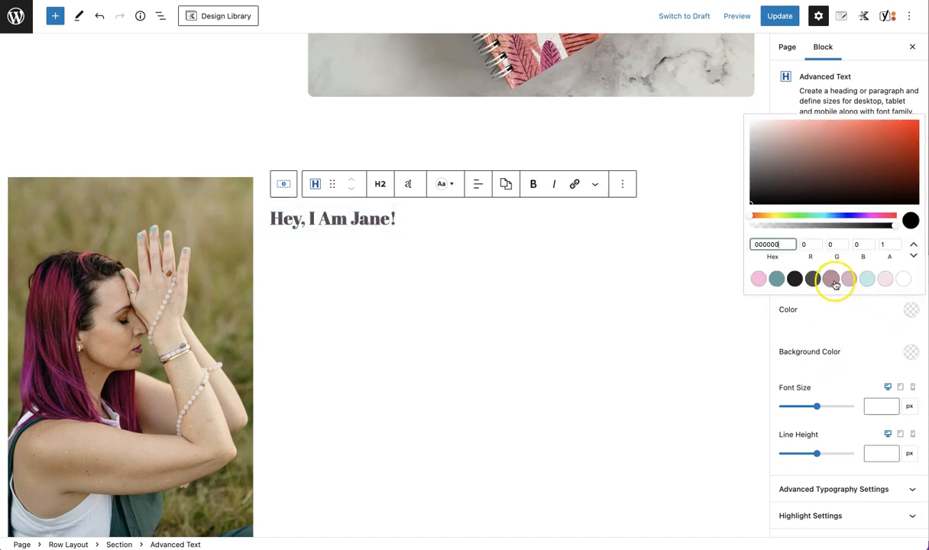
{"action": "left_click", "coordinate": [759, 280]}
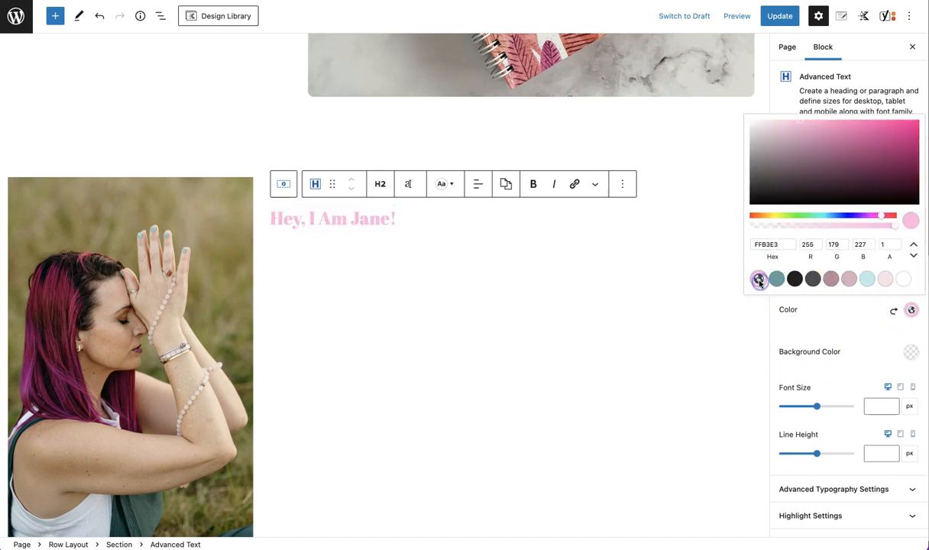
{"action": "left_click", "coordinate": [850, 327]}
Set the heading's font size to 70 px, line height to 5 px and letter spacing to 3
{"action": "left_click_drag", "start_coordinate": [820, 411], "coordinate": [804, 417]}
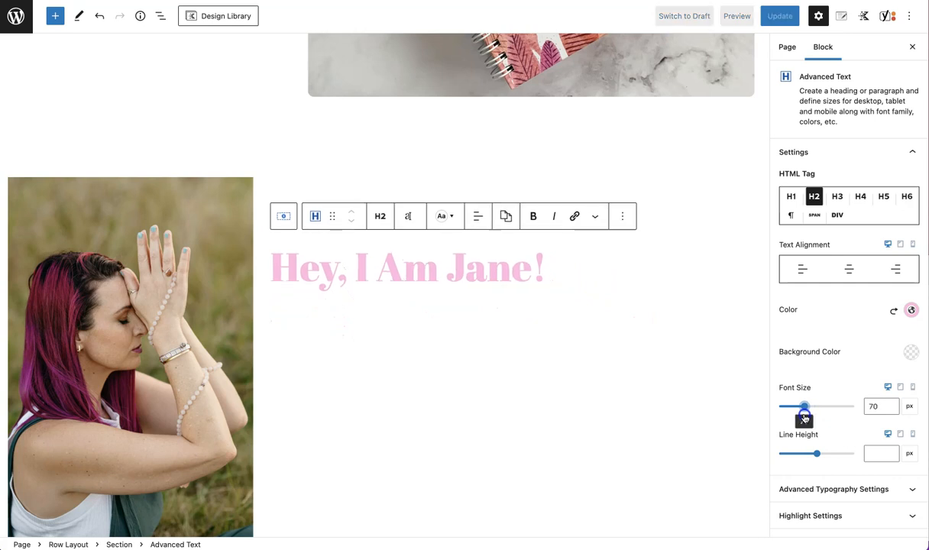
{"action": "left_click", "coordinate": [872, 378]}
{"action": "left_click_drag", "start_coordinate": [817, 454], "coordinate": [759, 462]}
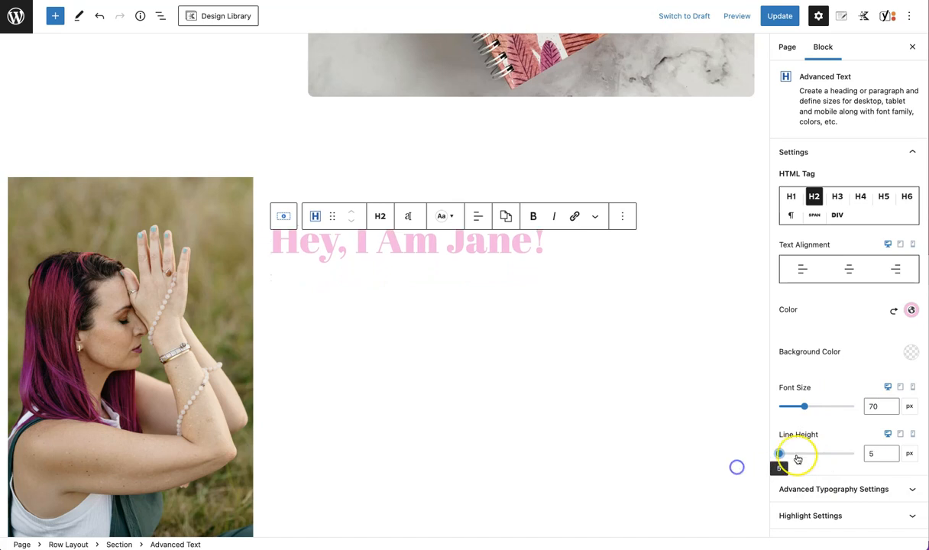
{"action": "scroll", "coordinate": [869, 458], "scroll_direction": "down", "scroll_amount": 2}
{"action": "left_click", "coordinate": [875, 399]}
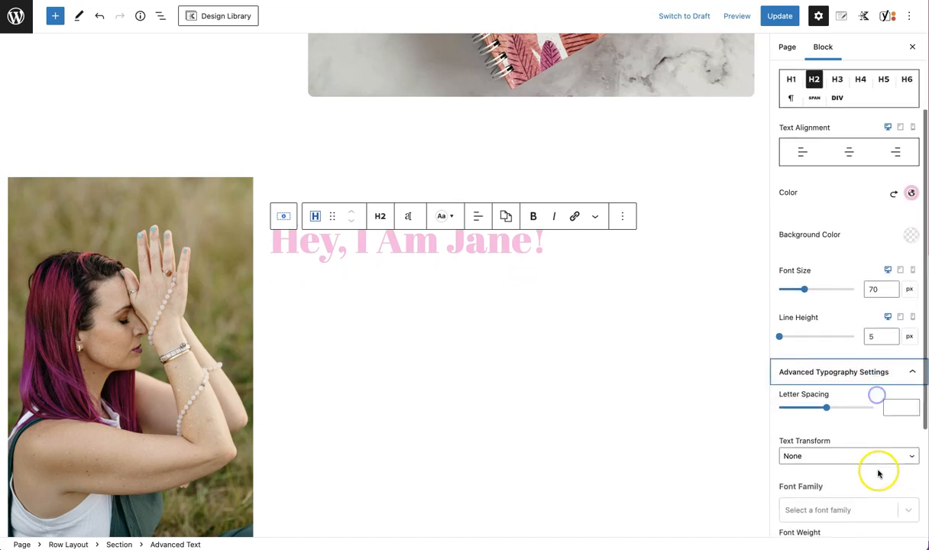
{"action": "left_click_drag", "start_coordinate": [830, 411], "coordinate": [817, 413]}
{"action": "scroll", "coordinate": [842, 437], "scroll_direction": "down", "scroll_amount": 3}
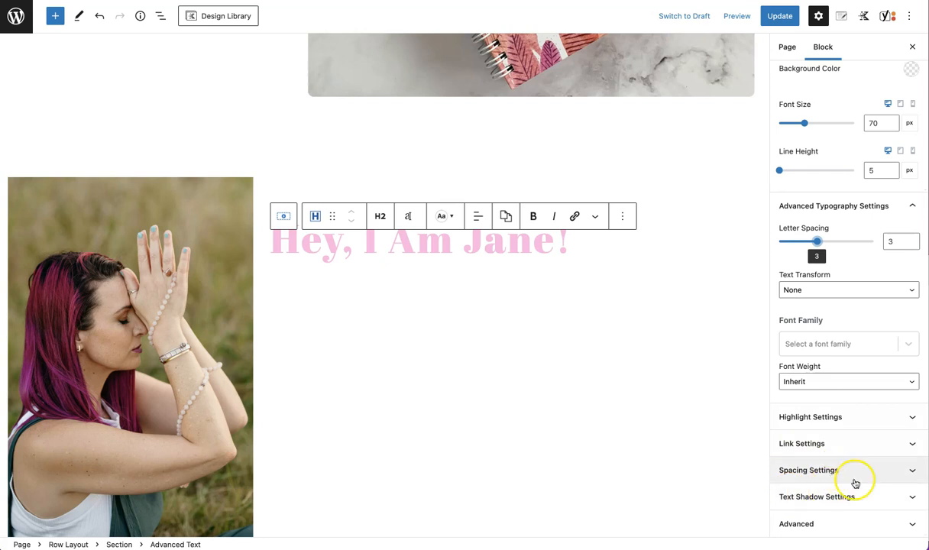
Add a new Advanced Text block below the heading
{"action": "triple_click", "coordinate": [545, 253]}
{"action": "left_click", "coordinate": [582, 250]}
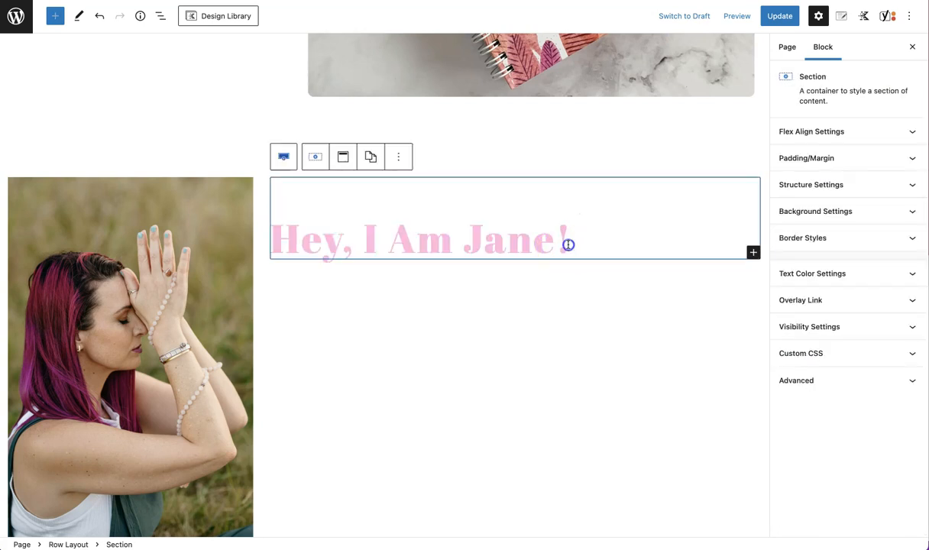
{"action": "left_click", "coordinate": [568, 244]}
{"action": "key", "text": "Return"}
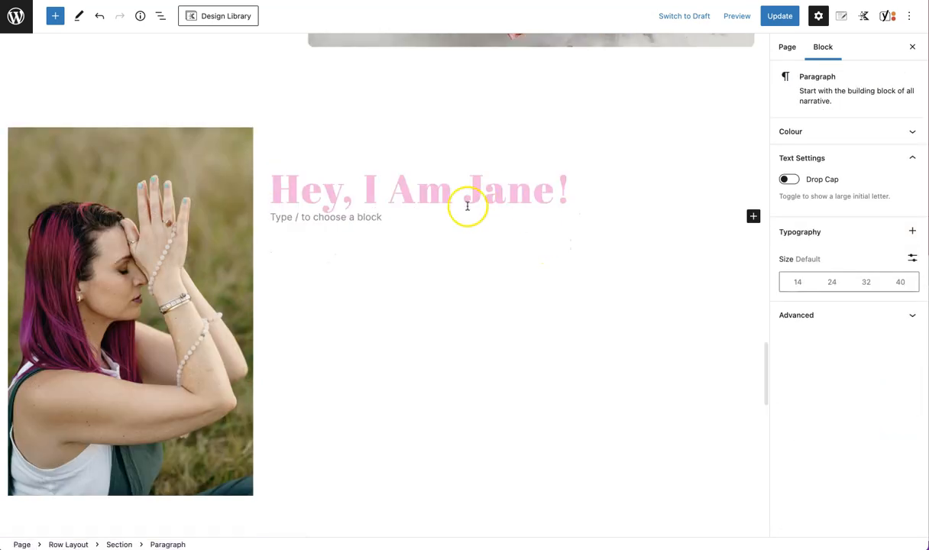
{"action": "left_click", "coordinate": [753, 217]}
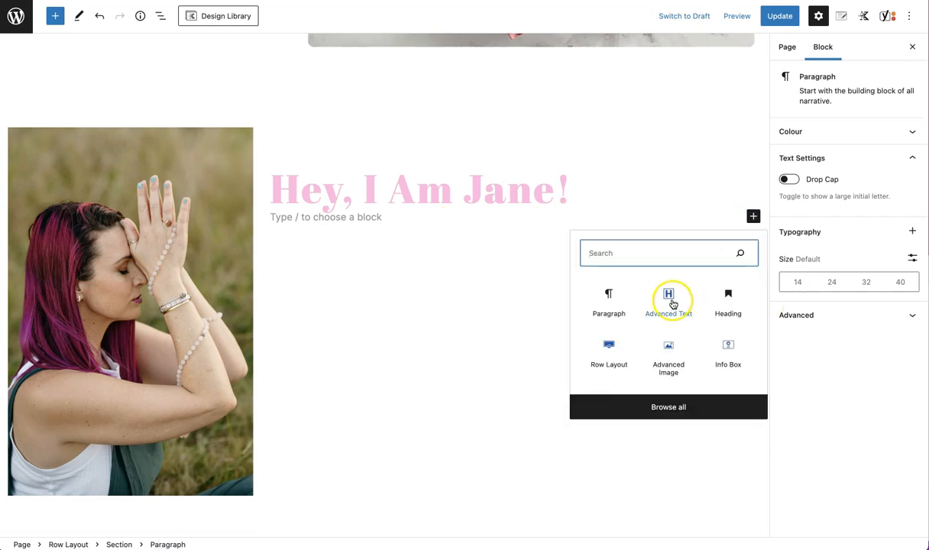
{"action": "left_click", "coordinate": [668, 300]}
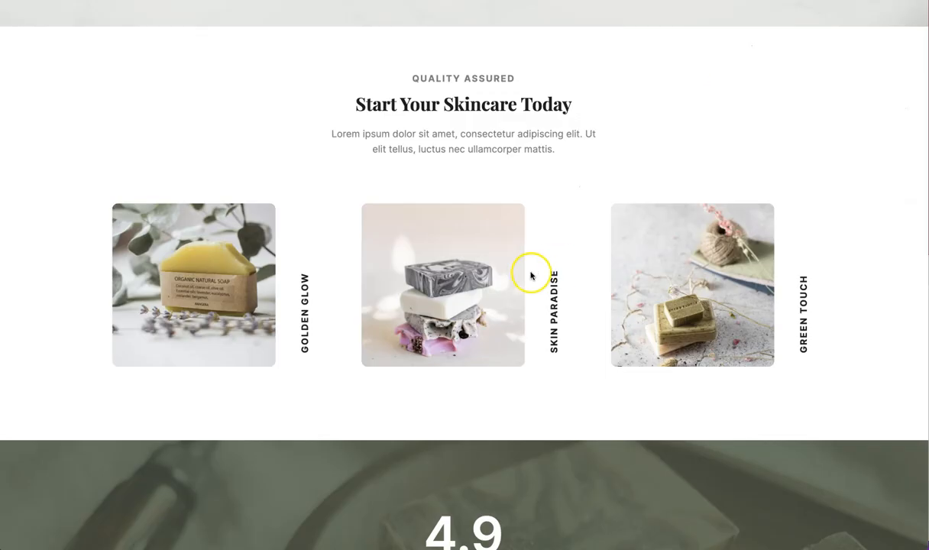
Copy the body text under 'The Natural Dermatologist Your Skin Needs' from the Craft Soap template page
{"action": "scroll", "coordinate": [532, 275], "scroll_direction": "down", "scroll_amount": 6}
{"action": "scroll", "coordinate": [532, 275], "scroll_direction": "up", "scroll_amount": 15}
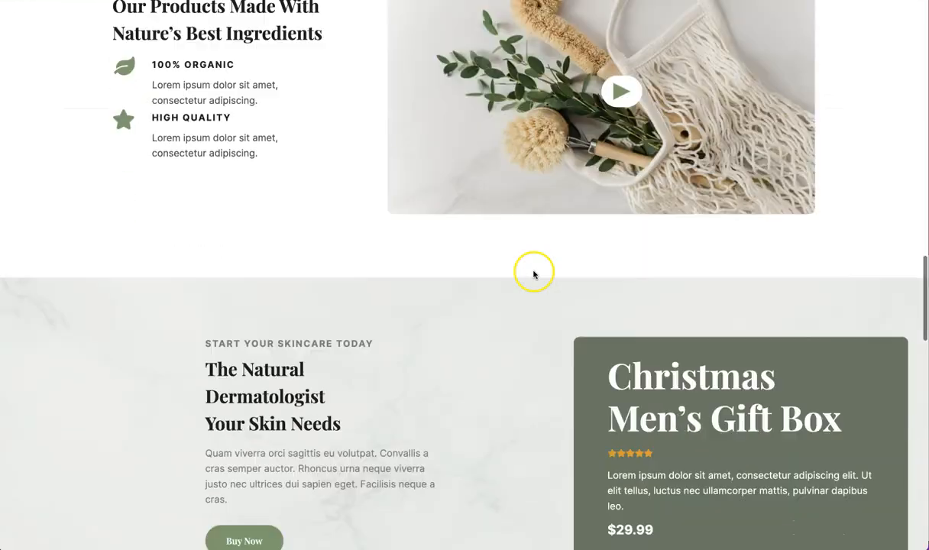
{"action": "scroll", "coordinate": [533, 275], "scroll_direction": "down", "scroll_amount": 2}
{"action": "left_click_drag", "start_coordinate": [202, 351], "coordinate": [234, 394]}
{"action": "right_click", "coordinate": [236, 374]}
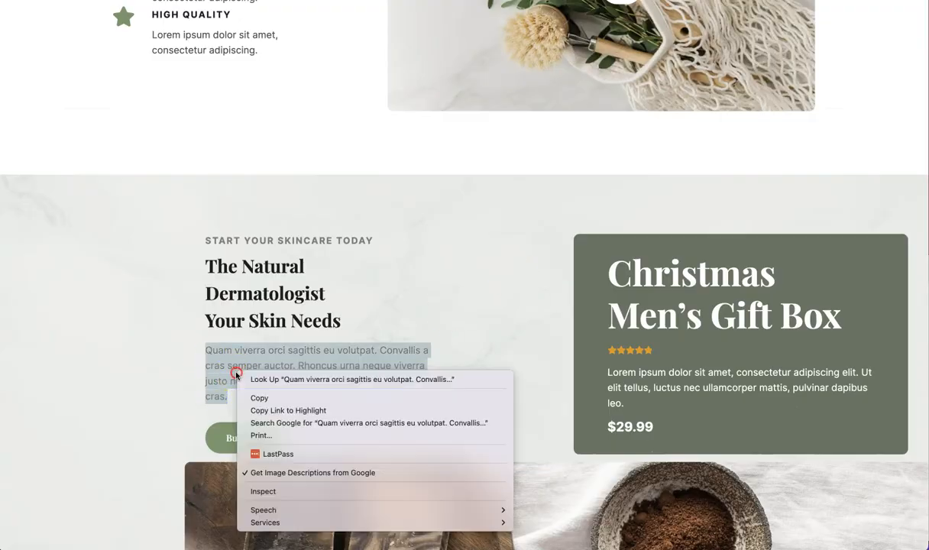
{"action": "left_click", "coordinate": [260, 398]}
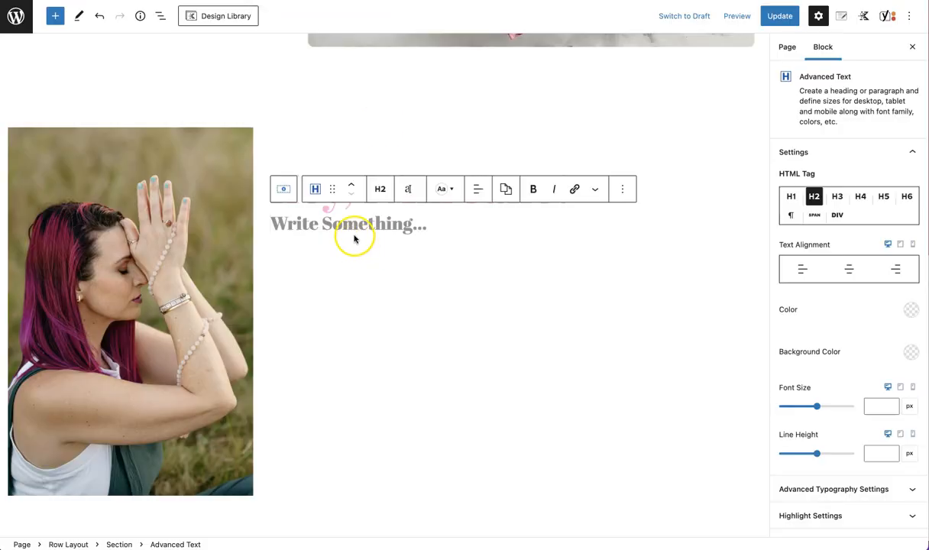
Paste the copied text into the new Advanced Text block and change its tag to paragraph
{"action": "right_click", "coordinate": [354, 228]}
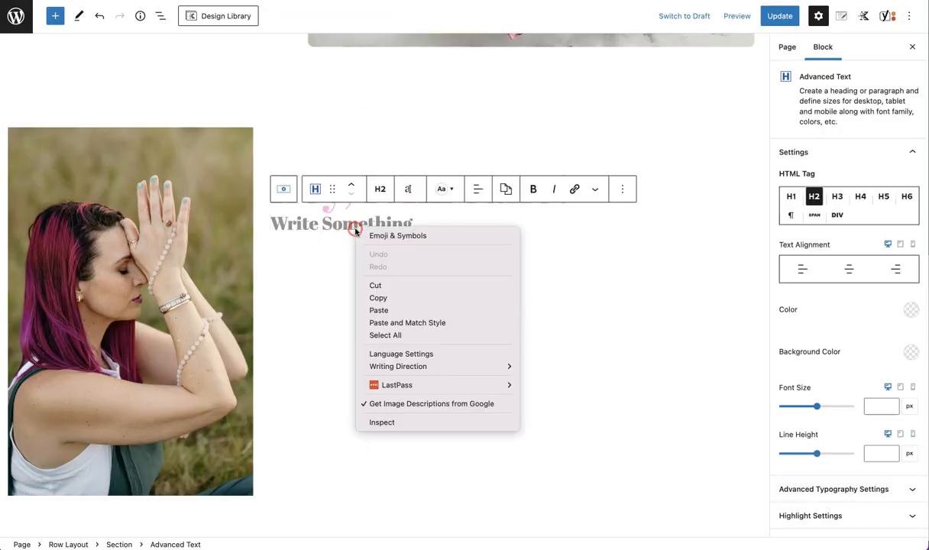
{"action": "left_click", "coordinate": [403, 311]}
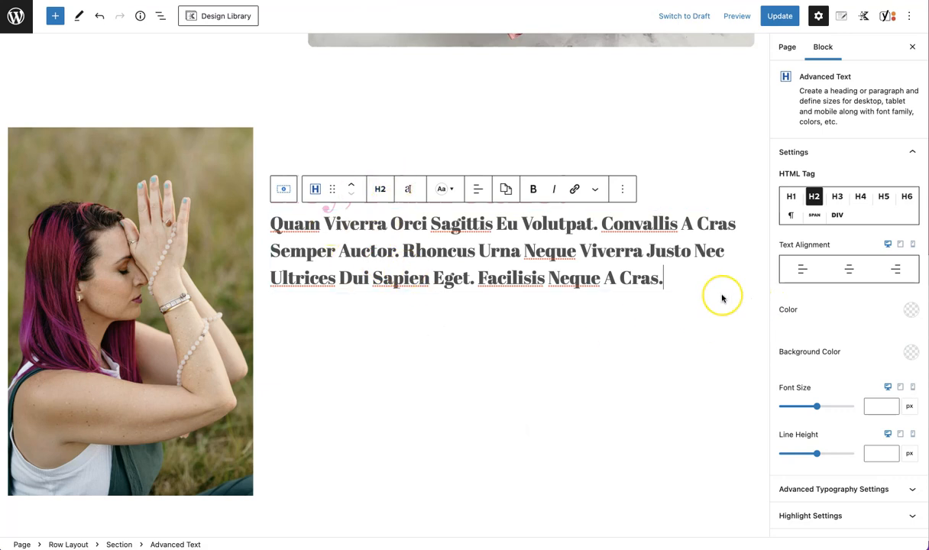
{"action": "left_click_drag", "start_coordinate": [664, 277], "coordinate": [271, 224]}
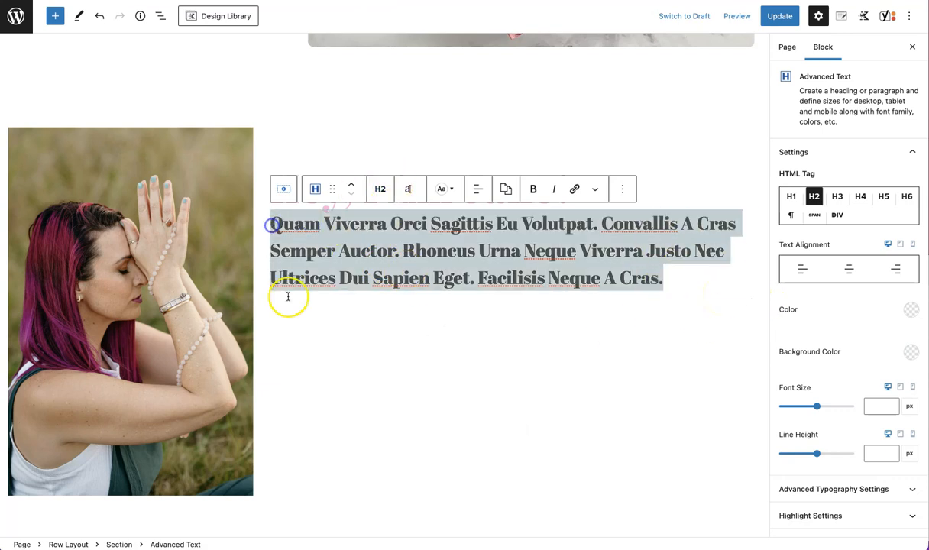
{"action": "left_click", "coordinate": [790, 216]}
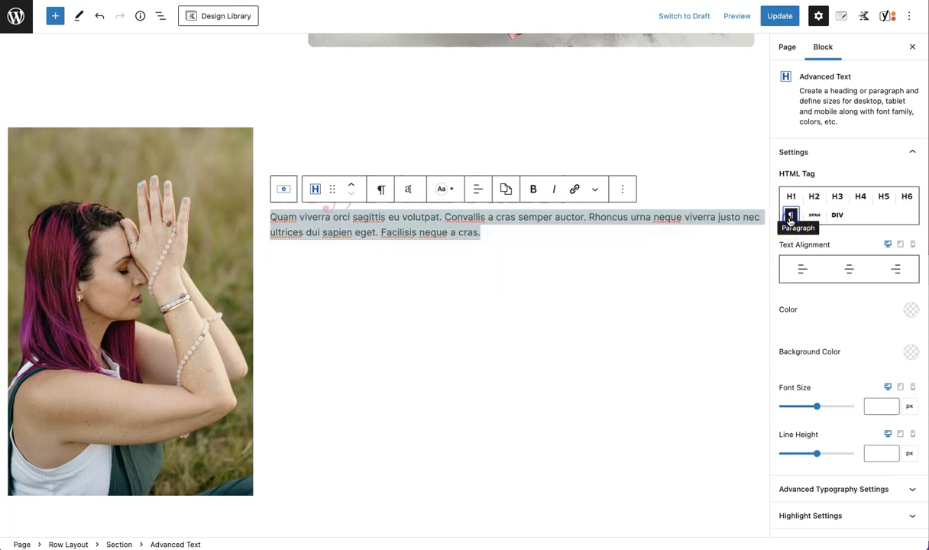
Set the 'Hey, I Am' heading's line height to 47 px
{"action": "left_click", "coordinate": [544, 253]}
{"action": "left_click", "coordinate": [405, 219]}
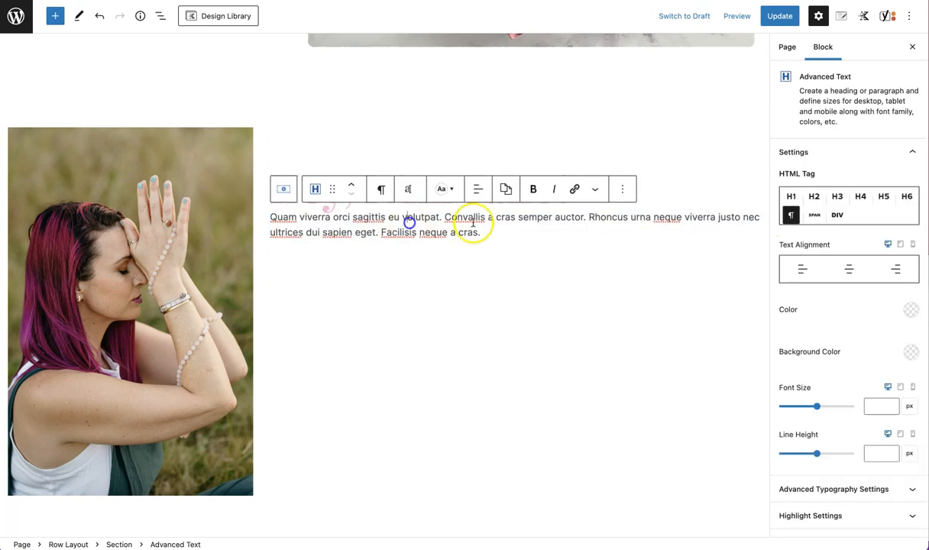
{"action": "left_click", "coordinate": [560, 153]}
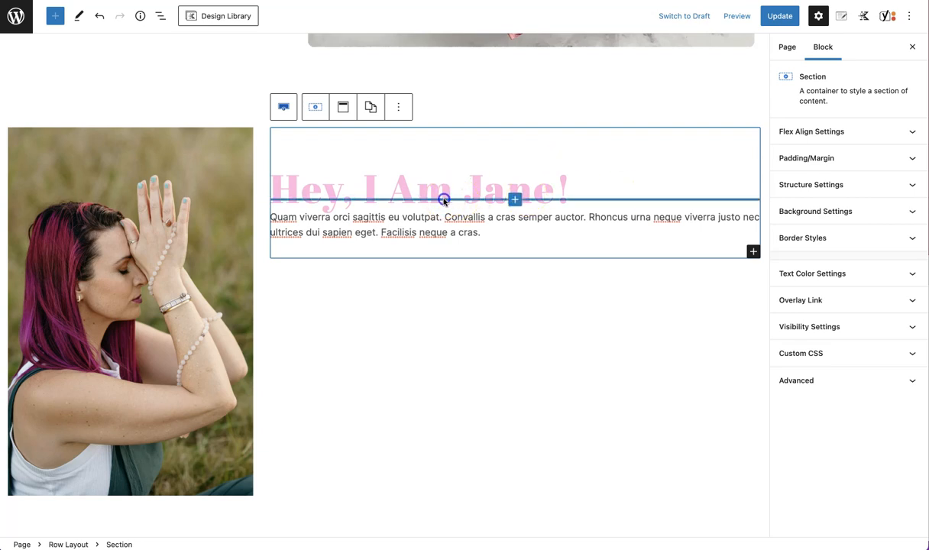
{"action": "left_click", "coordinate": [442, 188]}
{"action": "left_click_drag", "start_coordinate": [778, 453], "coordinate": [796, 456]}
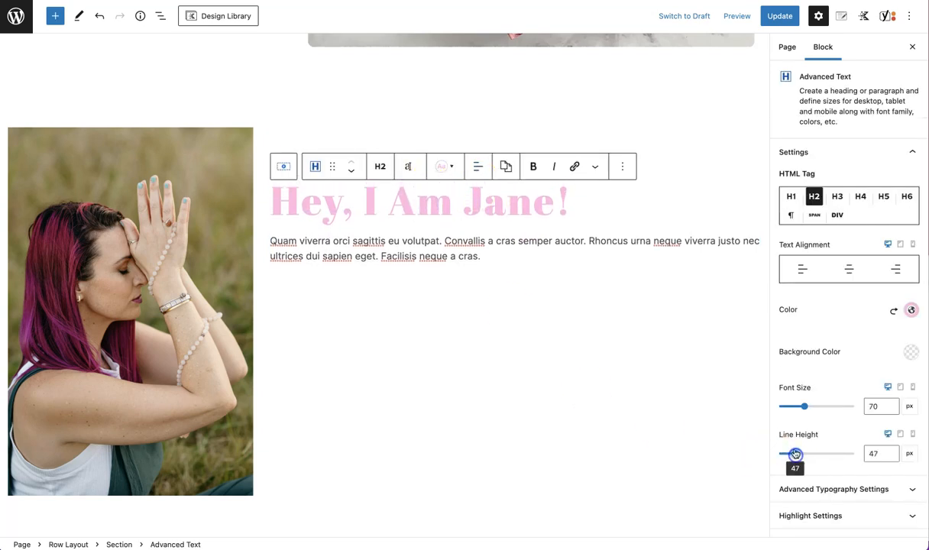
{"action": "left_click", "coordinate": [628, 316]}
{"action": "left_click", "coordinate": [466, 252]}
Add a Buttons block below the paragraph text
{"action": "left_click", "coordinate": [278, 256]}
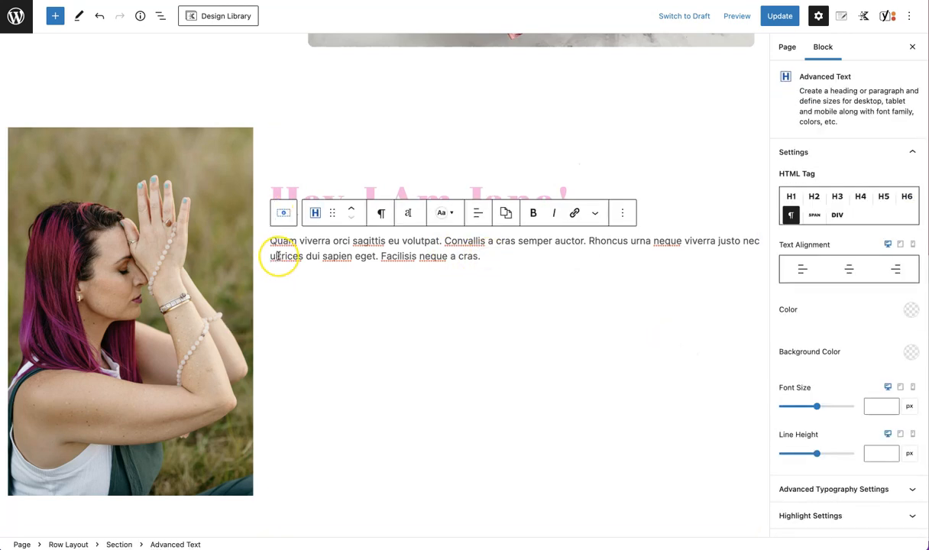
{"action": "key", "text": "Return"}
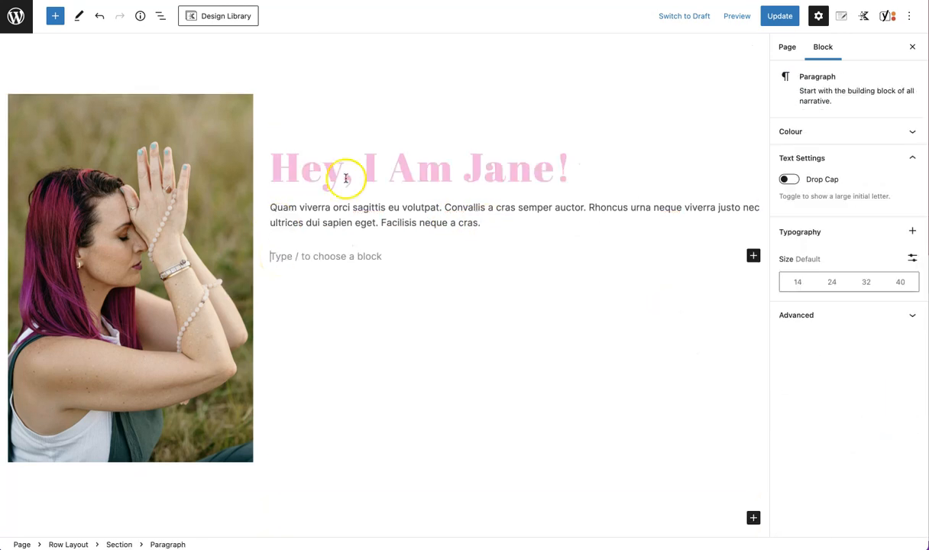
{"action": "left_click", "coordinate": [753, 257]}
{"action": "left_click", "coordinate": [625, 298]}
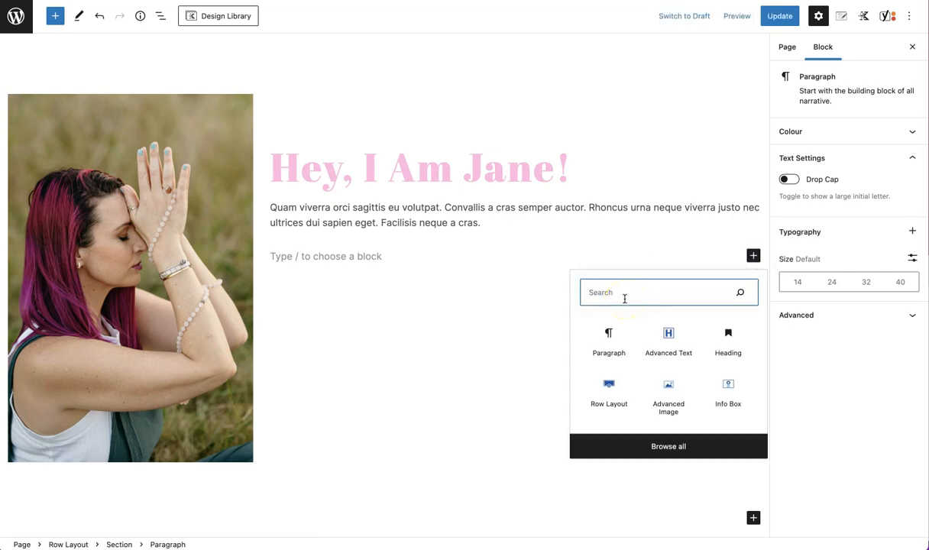
{"action": "type", "text": "button"}
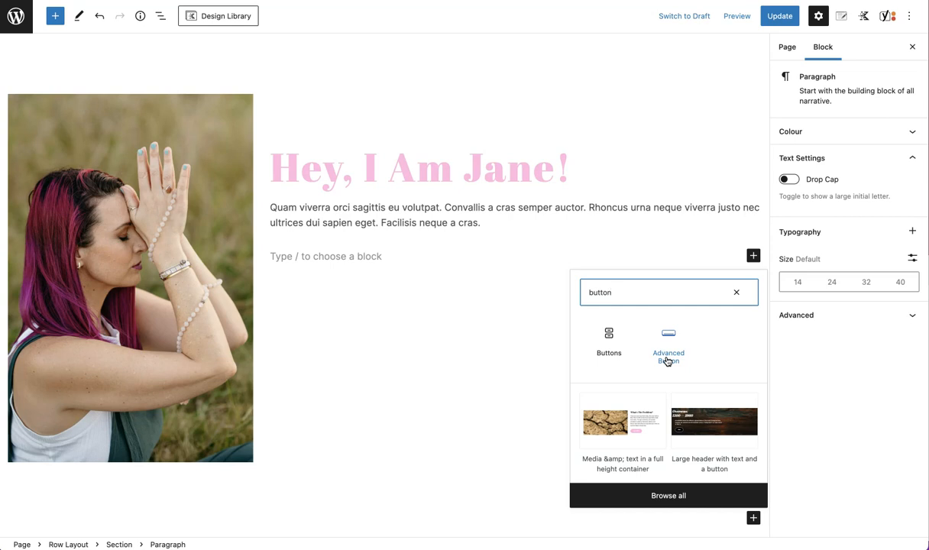
{"action": "left_click", "coordinate": [609, 335]}
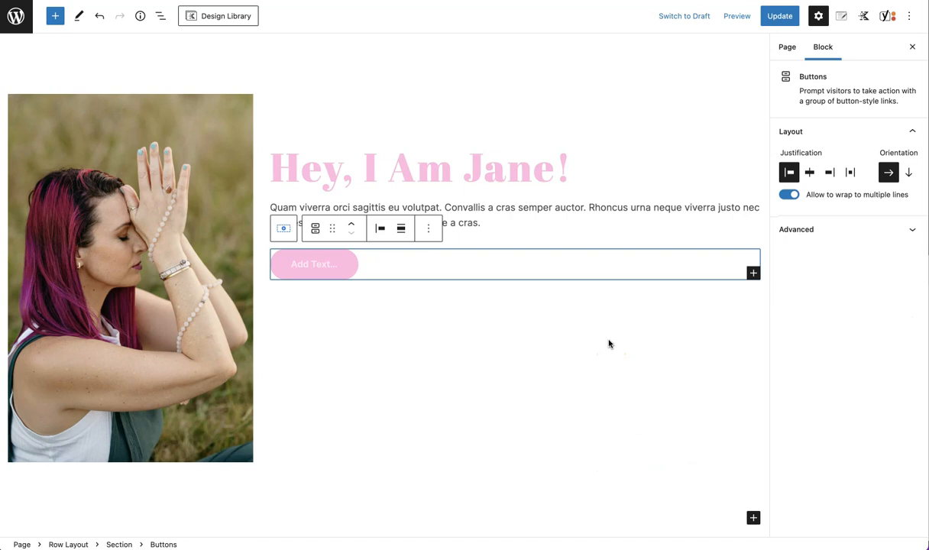
Label the button Click Here
{"action": "left_click", "coordinate": [314, 266]}
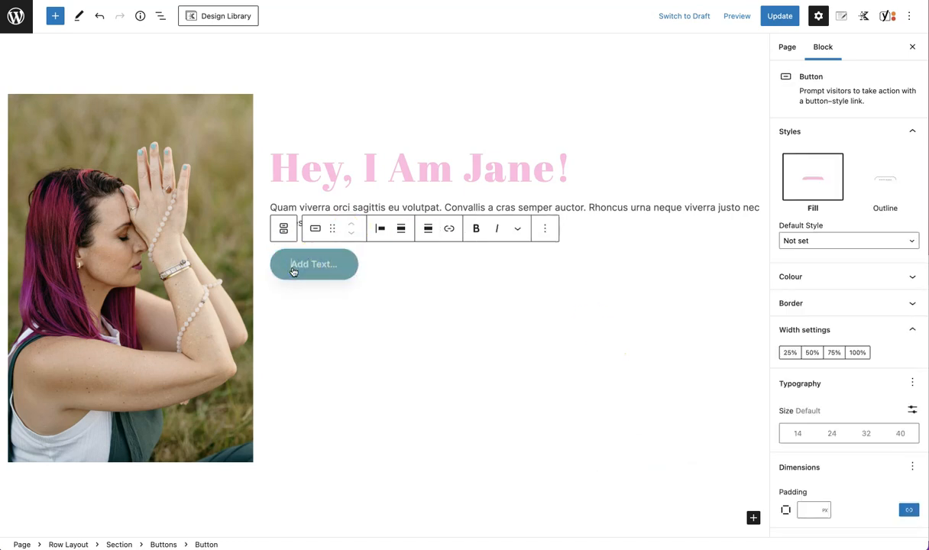
{"action": "type", "text": "Click Here"}
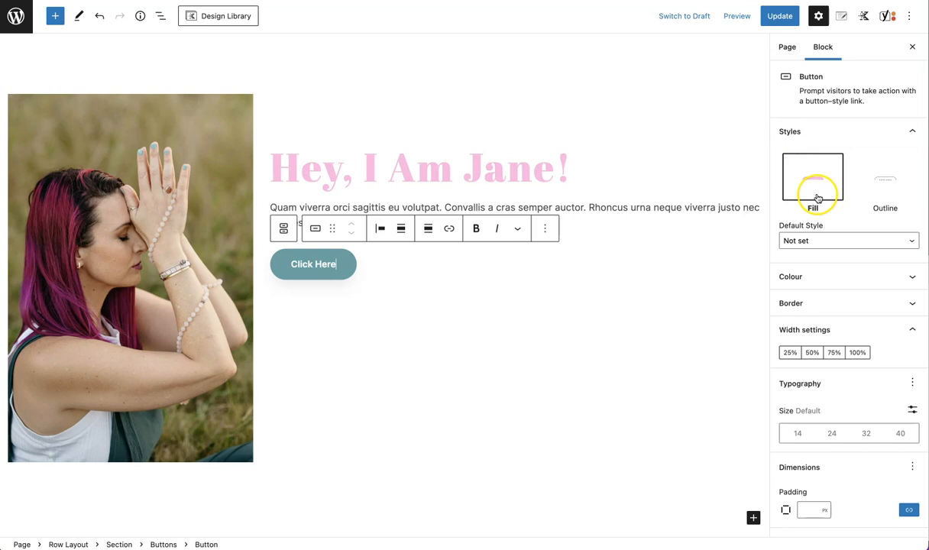
{"action": "left_click", "coordinate": [882, 186]}
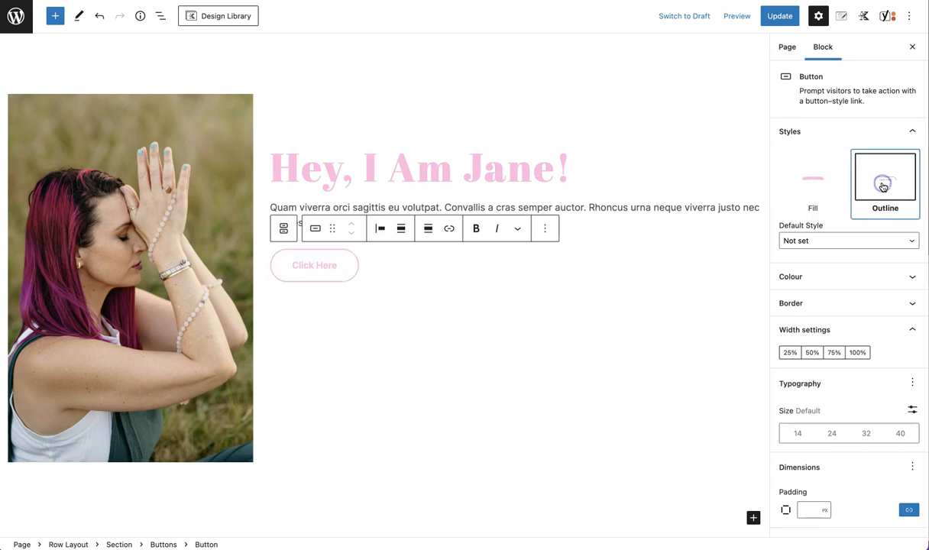
{"action": "left_click", "coordinate": [822, 182]}
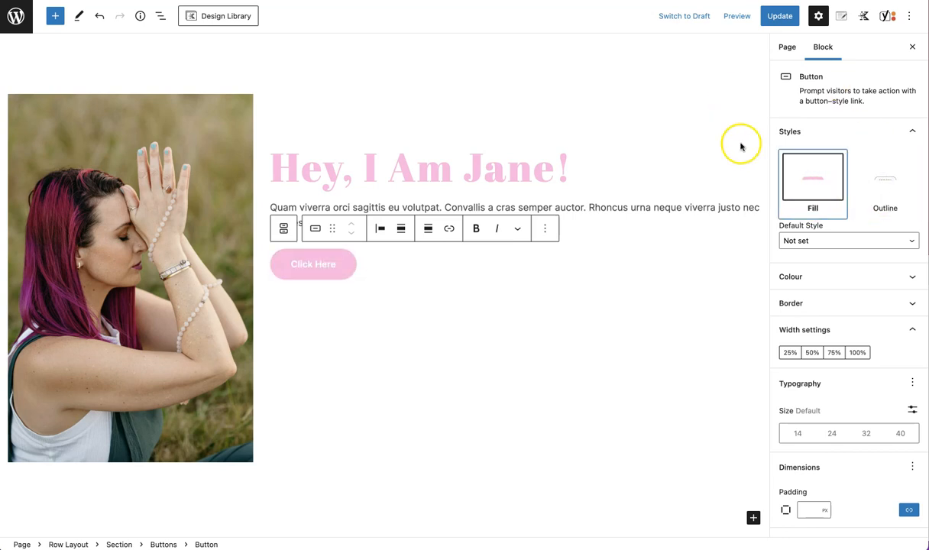
{"action": "left_click", "coordinate": [824, 240]}
{"action": "left_click", "coordinate": [797, 253]}
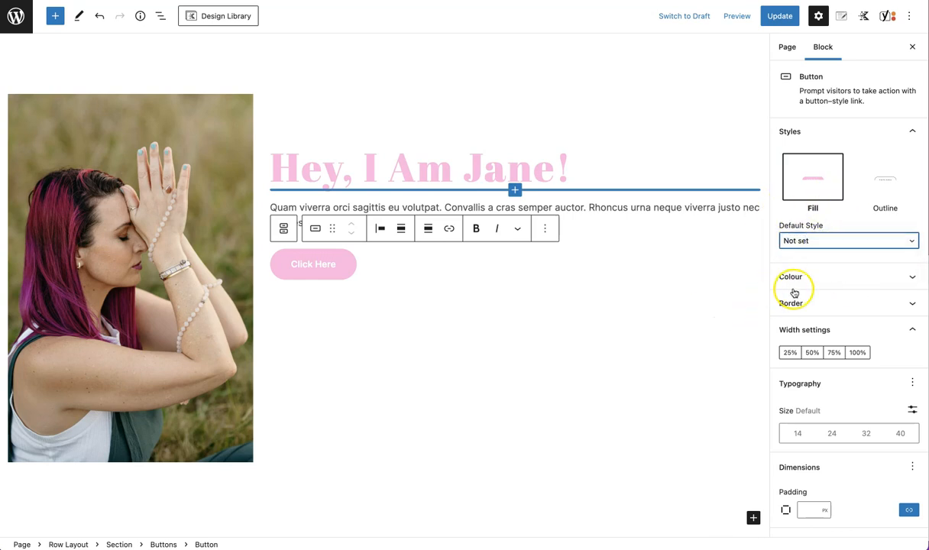
{"action": "left_click", "coordinate": [911, 281]}
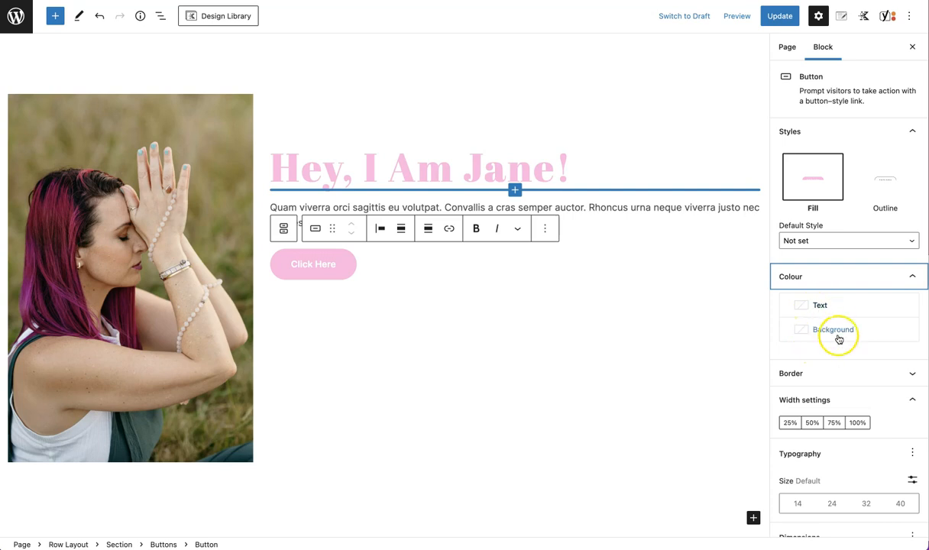
{"action": "left_click", "coordinate": [911, 278]}
Round the button's corners with a border radius of 43 px
{"action": "left_click", "coordinate": [861, 313]}
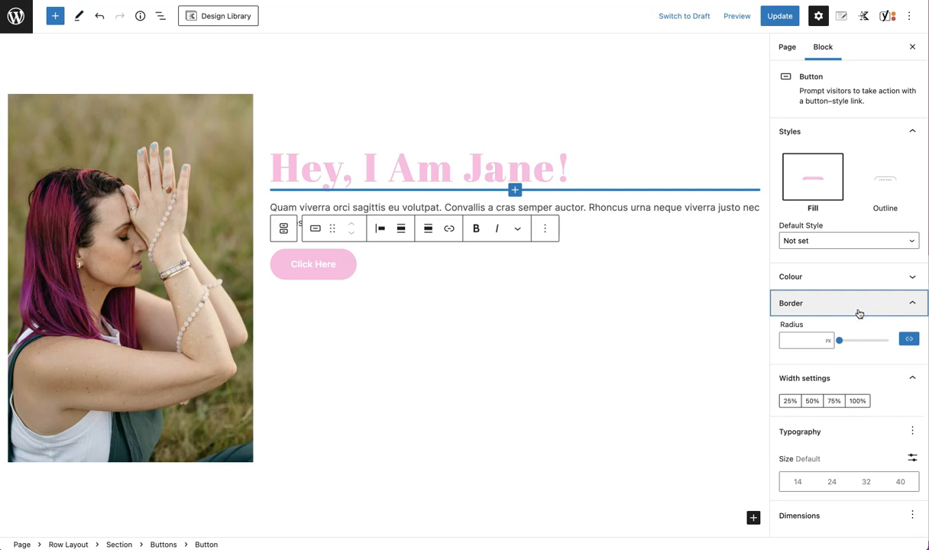
{"action": "left_click", "coordinate": [842, 346]}
{"action": "left_click_drag", "start_coordinate": [841, 344], "coordinate": [861, 344]}
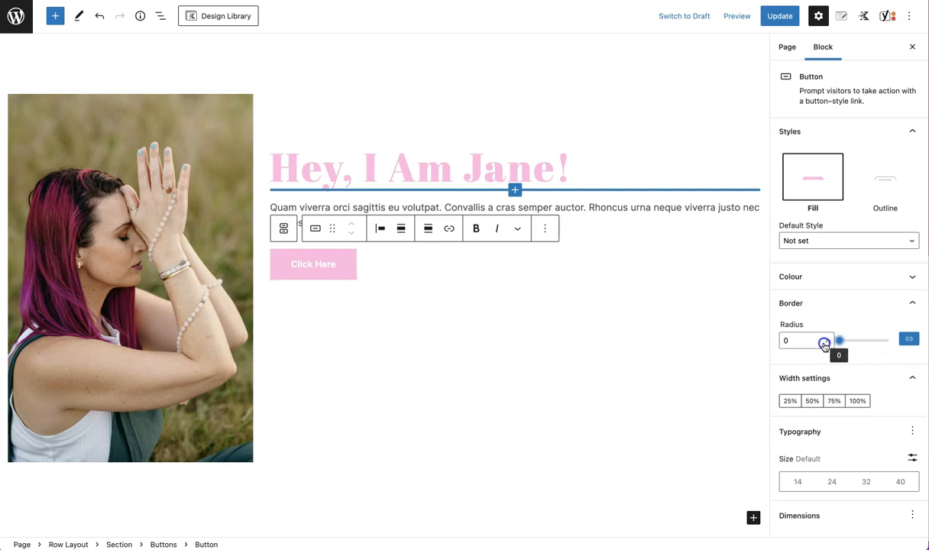
{"action": "left_click_drag", "start_coordinate": [840, 343], "coordinate": [861, 344]}
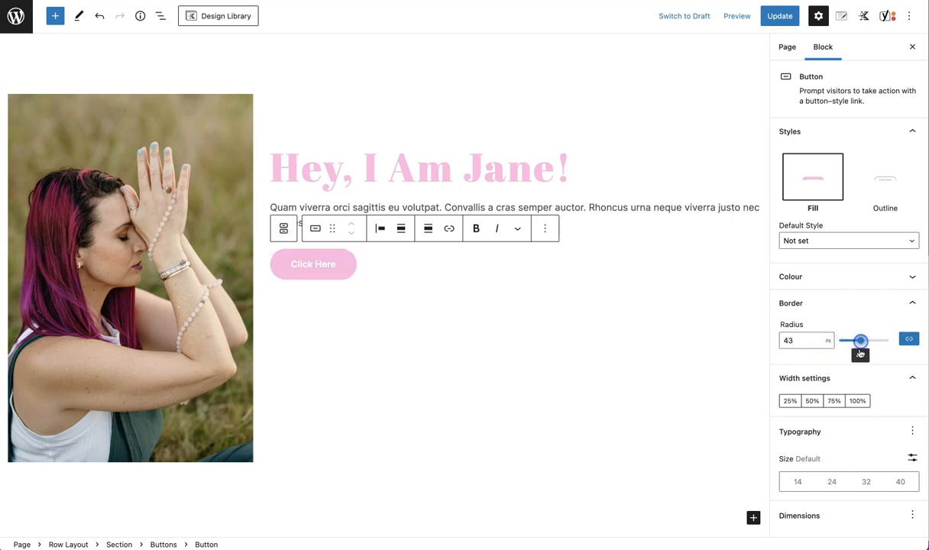
Set the button's font size to a custom 20 px
{"action": "scroll", "coordinate": [917, 375], "scroll_direction": "down", "scroll_amount": 2}
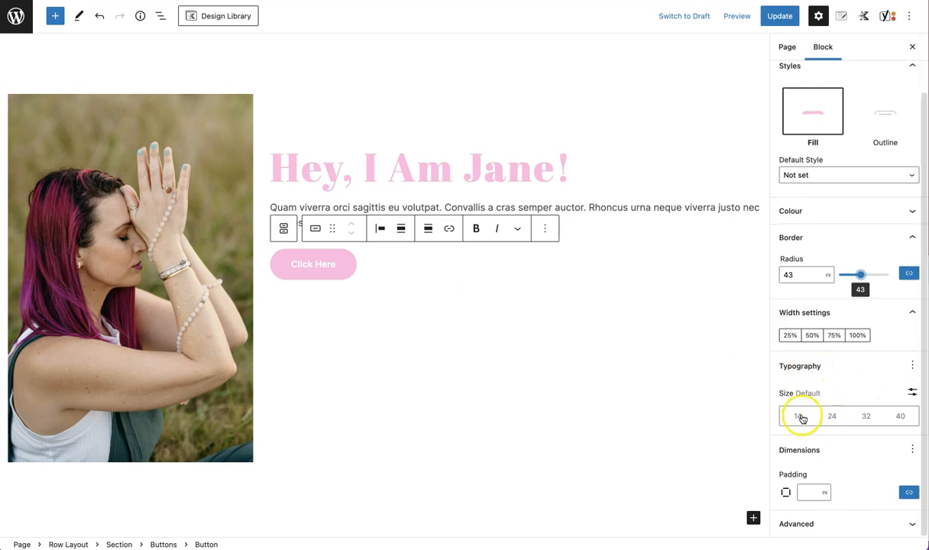
{"action": "left_click", "coordinate": [831, 416]}
{"action": "left_click", "coordinate": [800, 416]}
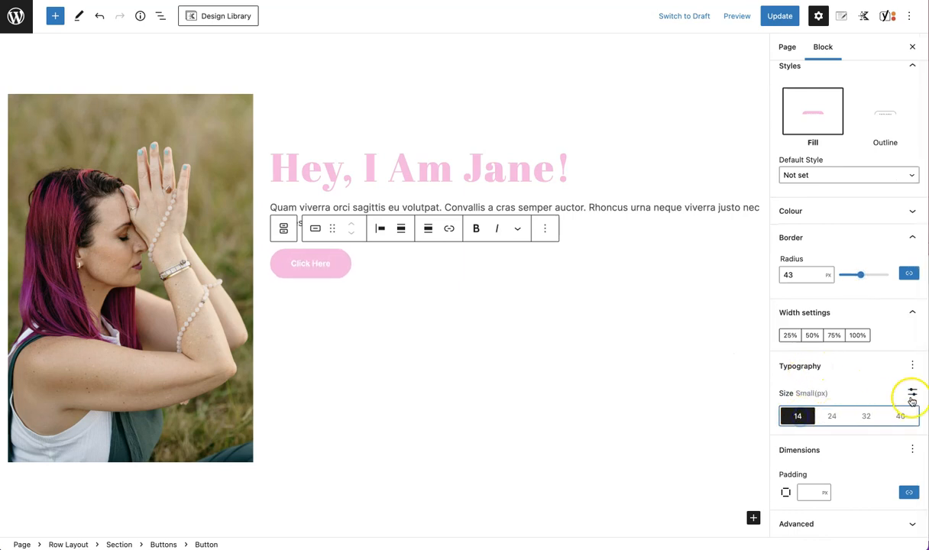
{"action": "left_click", "coordinate": [912, 392]}
{"action": "left_click", "coordinate": [803, 418]}
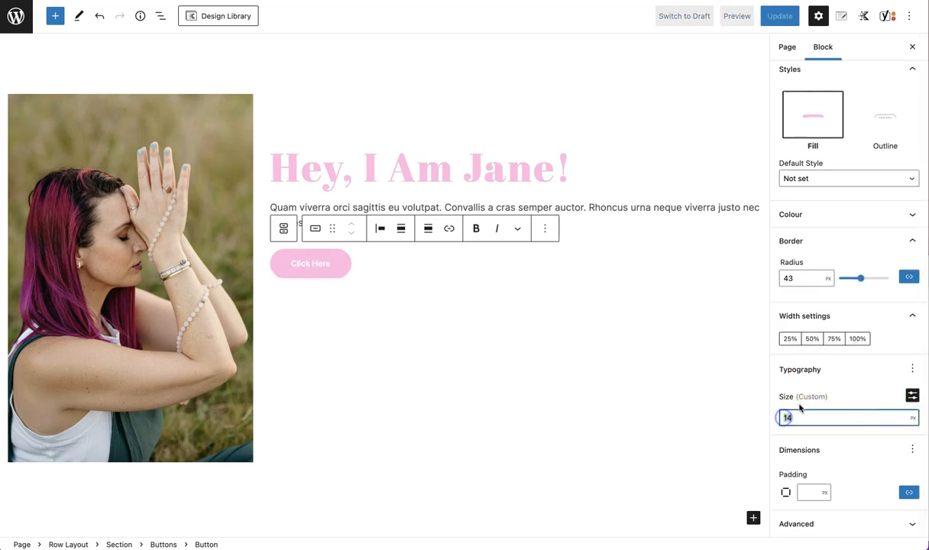
{"action": "type", "text": "20"}
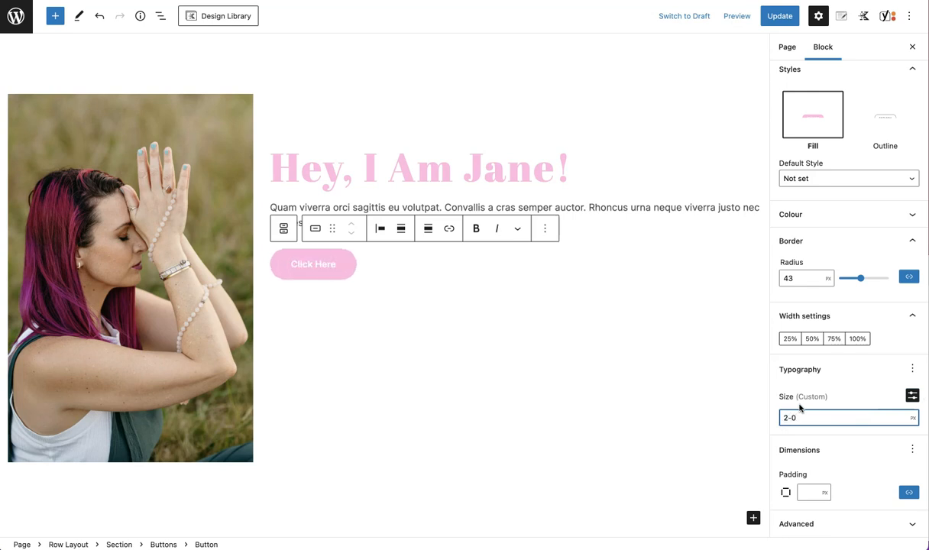
{"action": "type", "text": "0"}
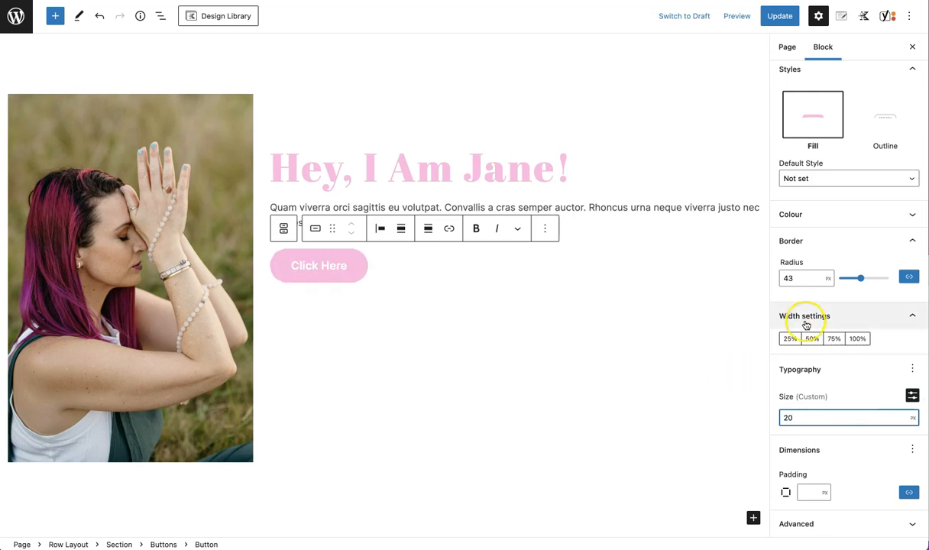
Try setting the button's padding to 5 px, then clear the padding value
{"action": "left_click", "coordinate": [912, 445]}
{"action": "left_click", "coordinate": [915, 450]}
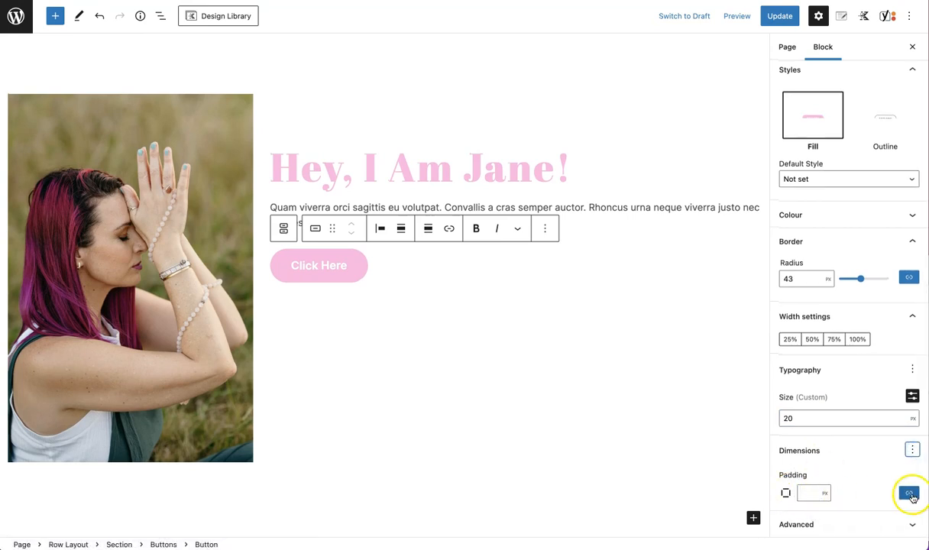
{"action": "left_click", "coordinate": [813, 489]}
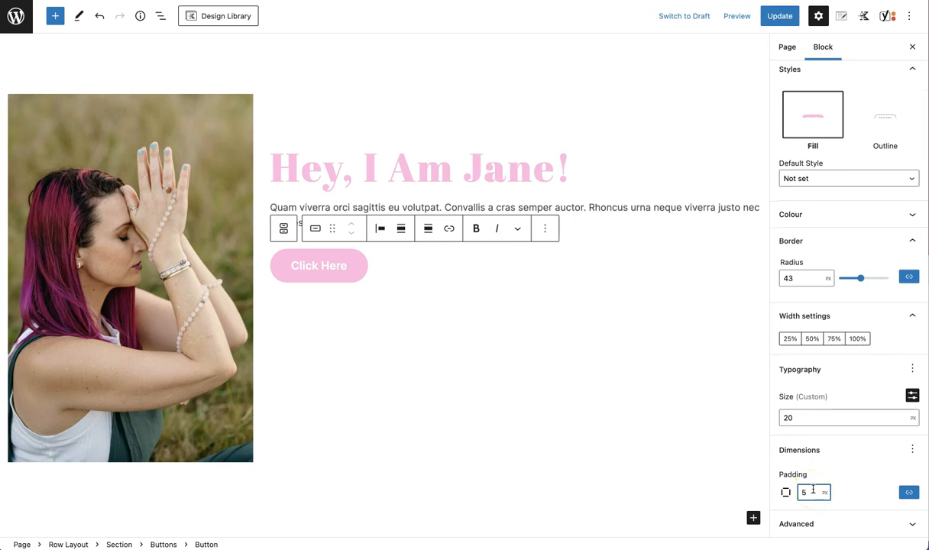
{"action": "scroll", "coordinate": [834, 344], "scroll_direction": "up", "scroll_amount": 2}
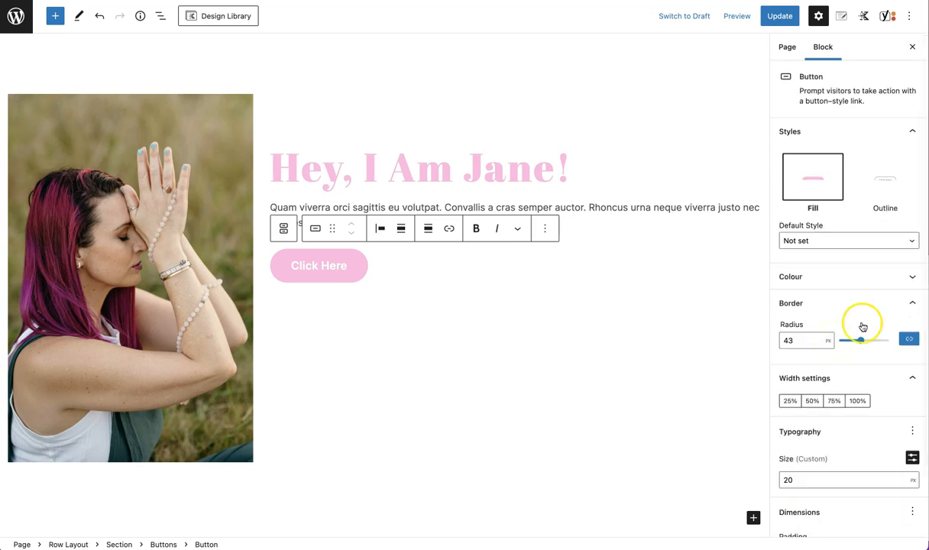
{"action": "left_click", "coordinate": [915, 131]}
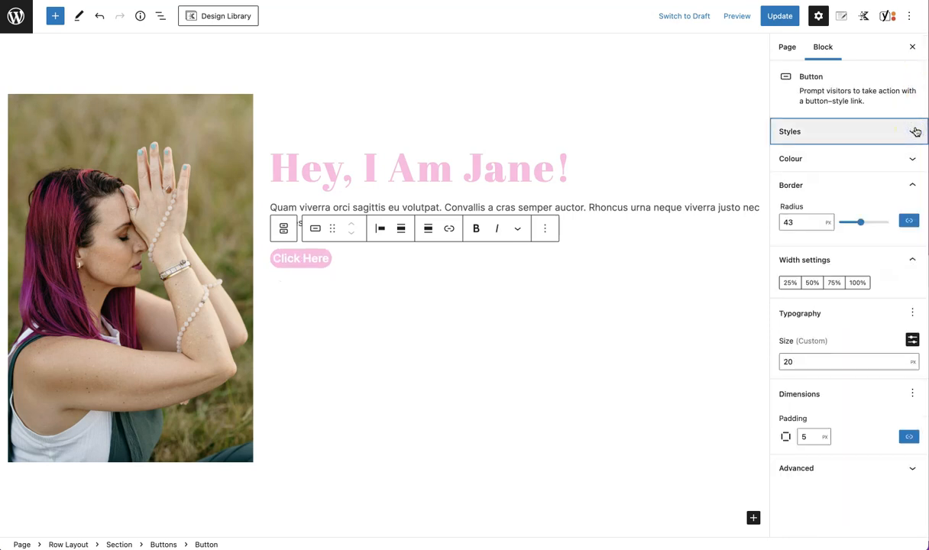
{"action": "left_click", "coordinate": [912, 184]}
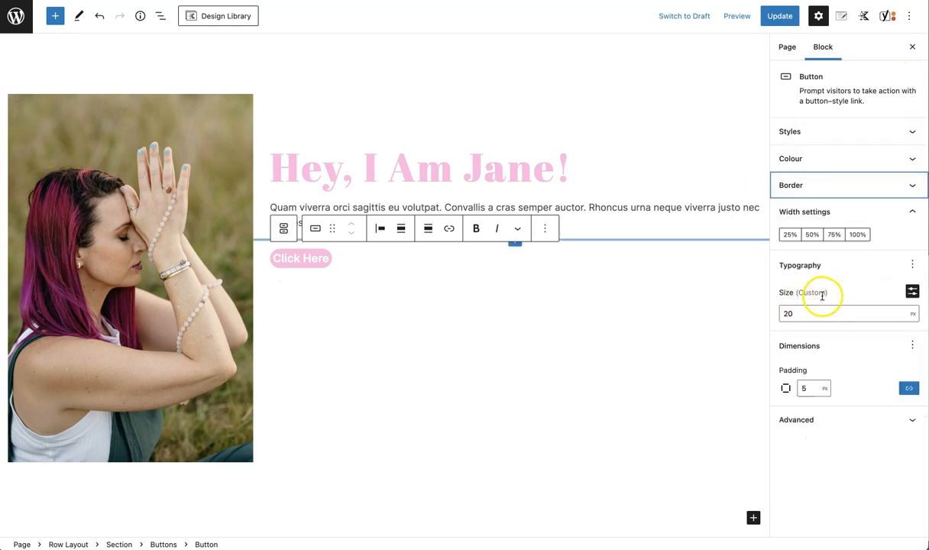
{"action": "left_click", "coordinate": [807, 388]}
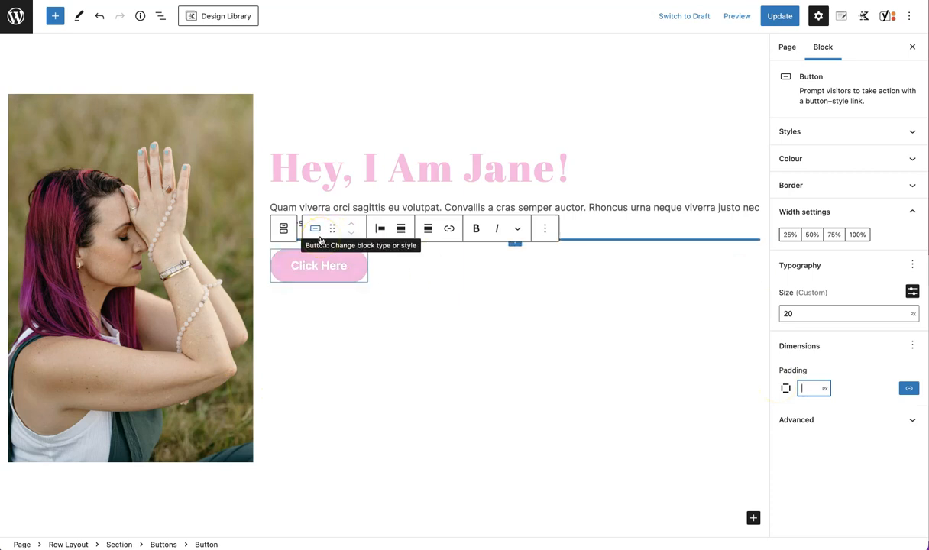
Add two more empty buttons to the Buttons group beside Click Here
{"action": "left_click", "coordinate": [385, 269]}
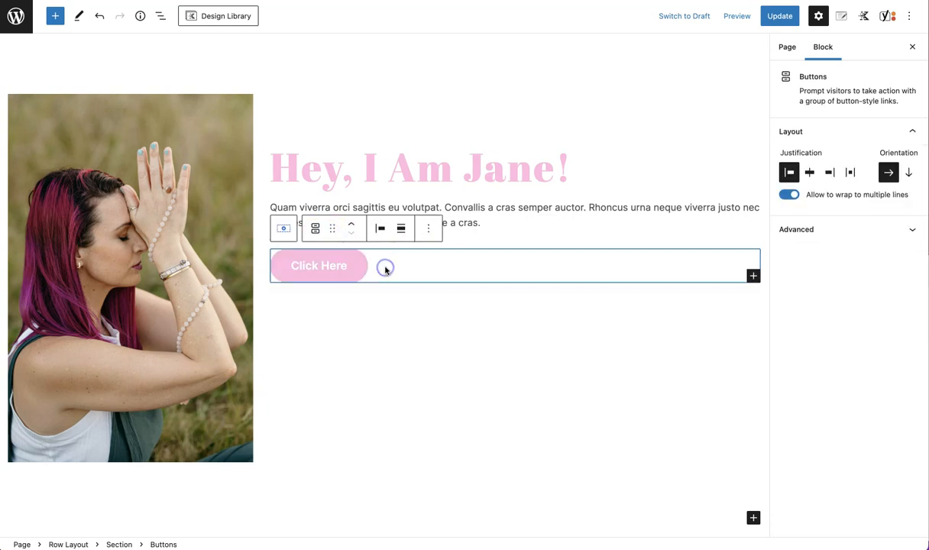
{"action": "left_click", "coordinate": [752, 276]}
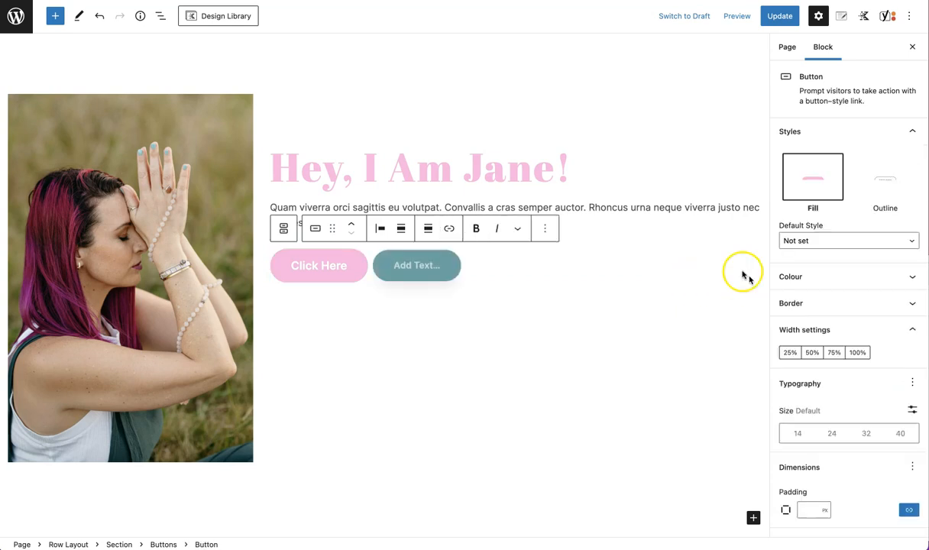
{"action": "key", "text": "Return"}
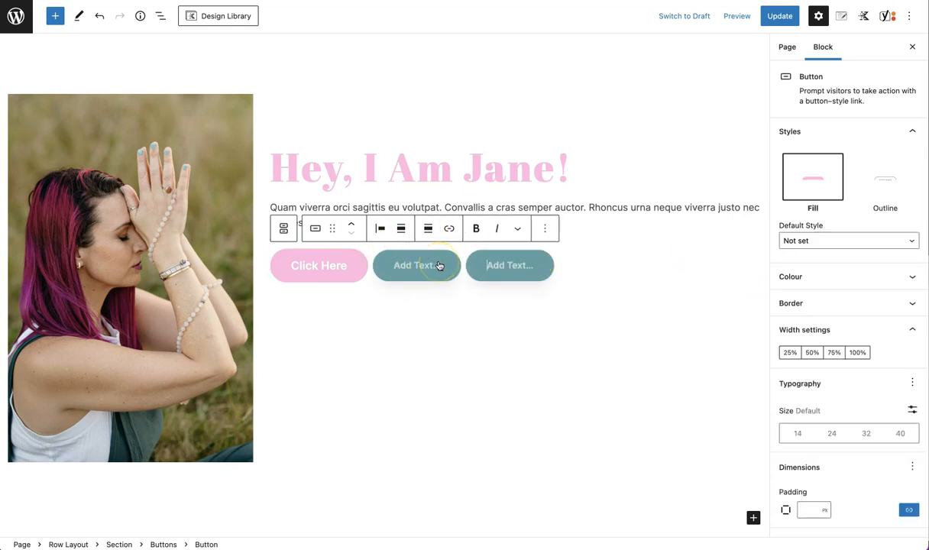
Insert an Advanced Button block in a new block below the paragraph text
{"action": "left_click", "coordinate": [396, 307]}
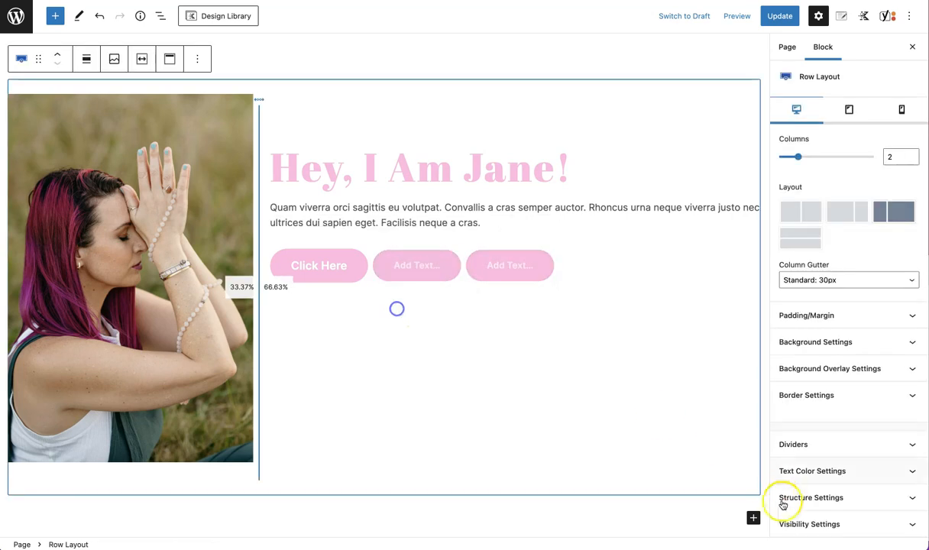
{"action": "left_click", "coordinate": [490, 180]}
{"action": "left_click", "coordinate": [489, 222]}
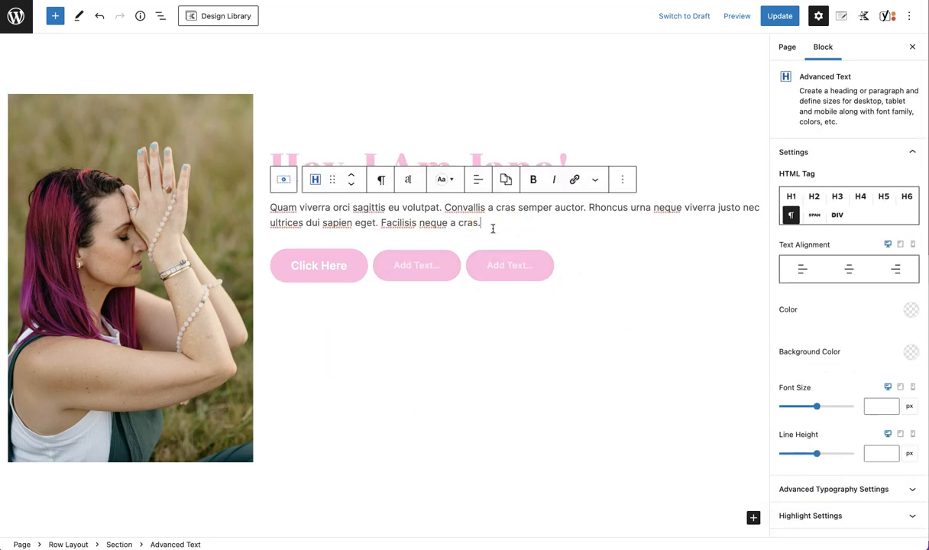
{"action": "key", "text": "Return"}
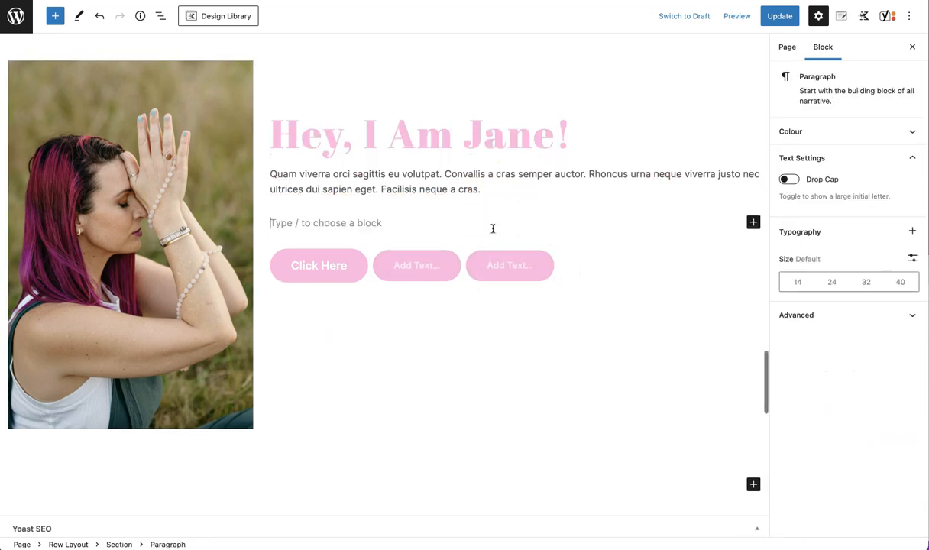
{"action": "left_click", "coordinate": [753, 224]}
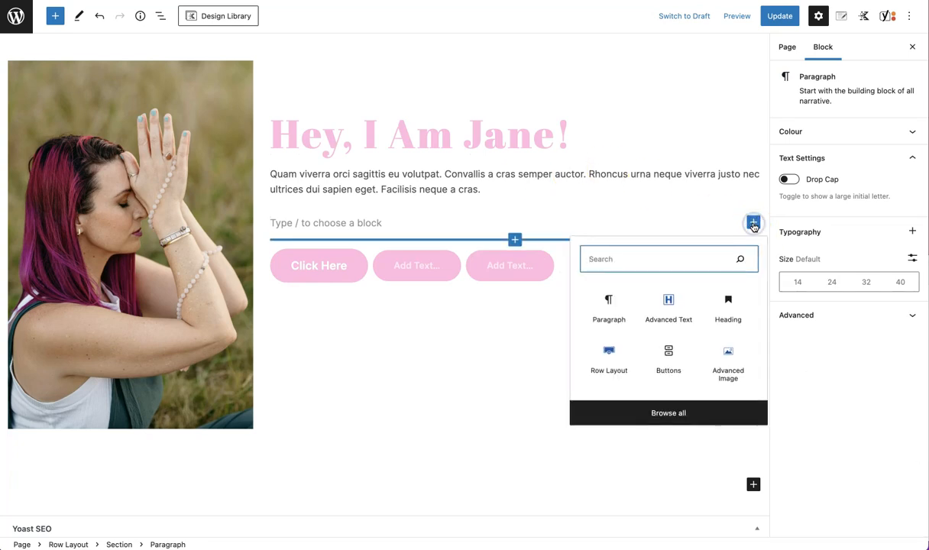
{"action": "type", "text": "butt"}
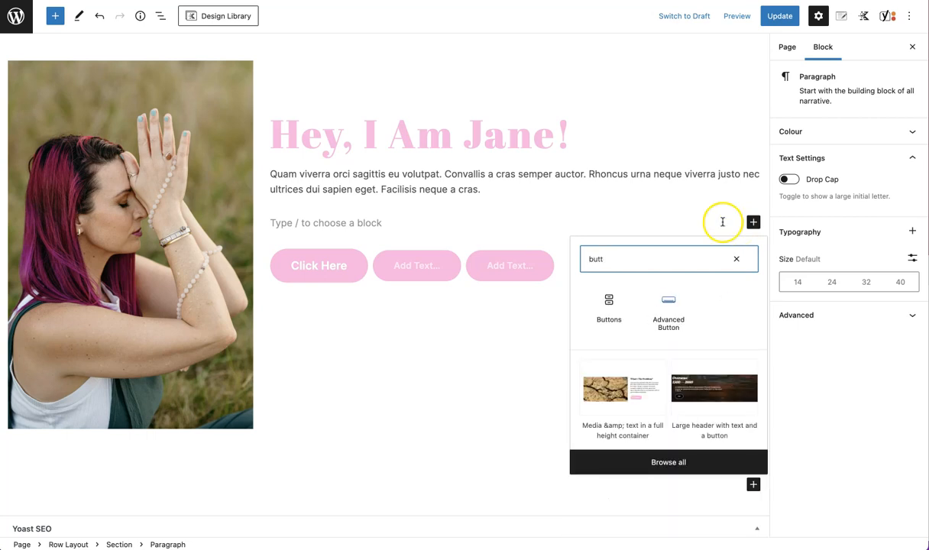
{"action": "left_click", "coordinate": [677, 315]}
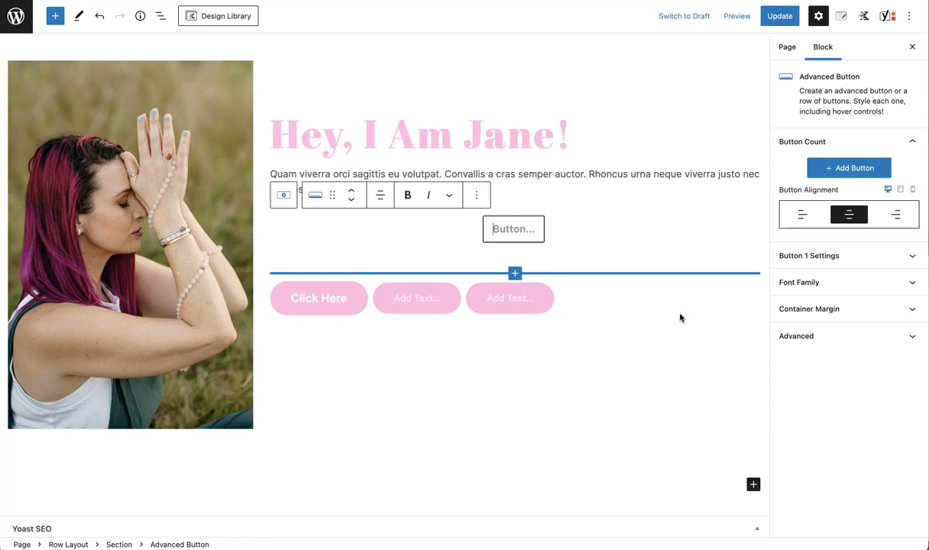
Label the advanced button click here and save the page
{"action": "type", "text": "c"}
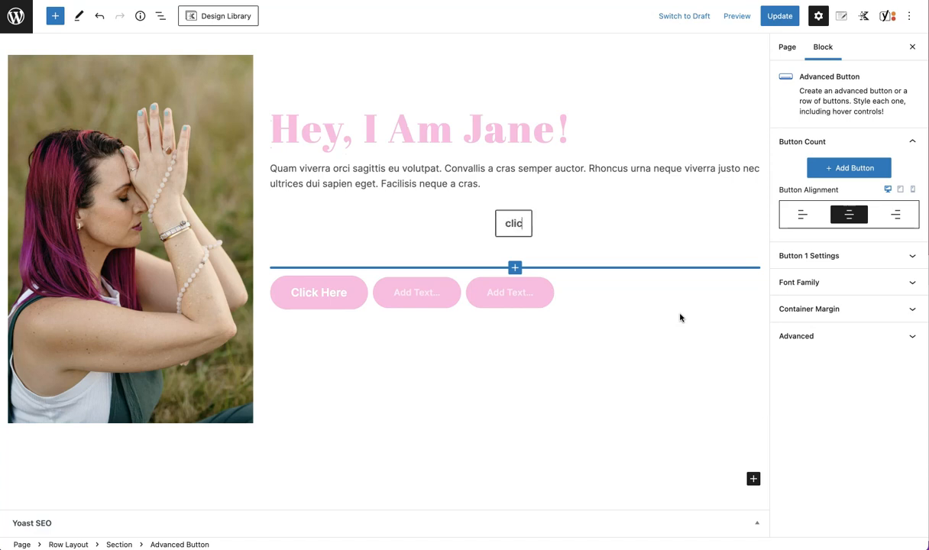
{"action": "type", "text": "vlicre"}
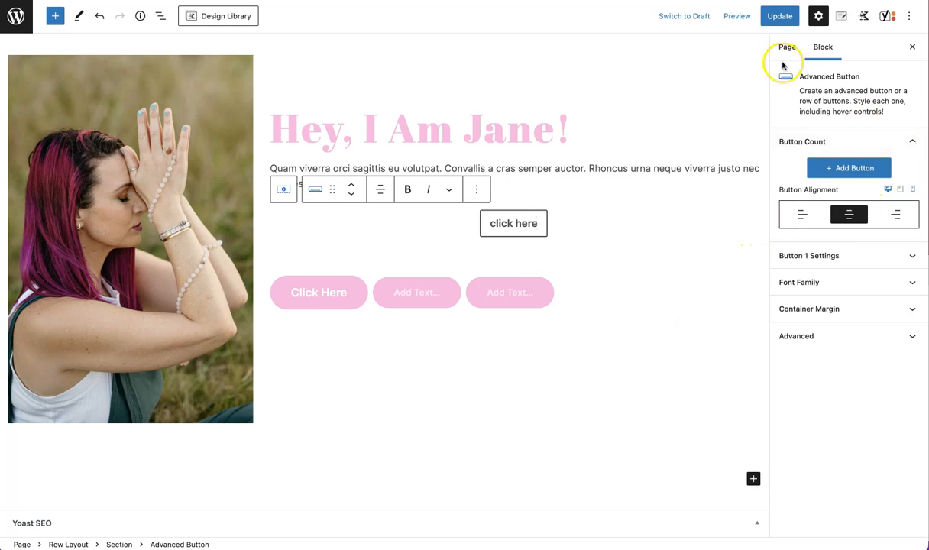
{"action": "key", "text": "ctrl+s"}
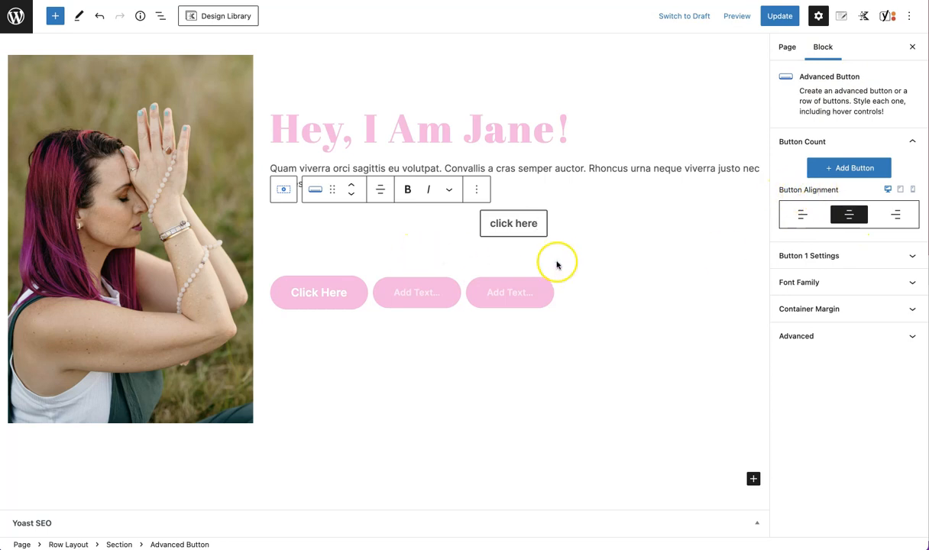
Left-align the advanced button on desktop and centre it for the mobile view
{"action": "left_click", "coordinate": [803, 214]}
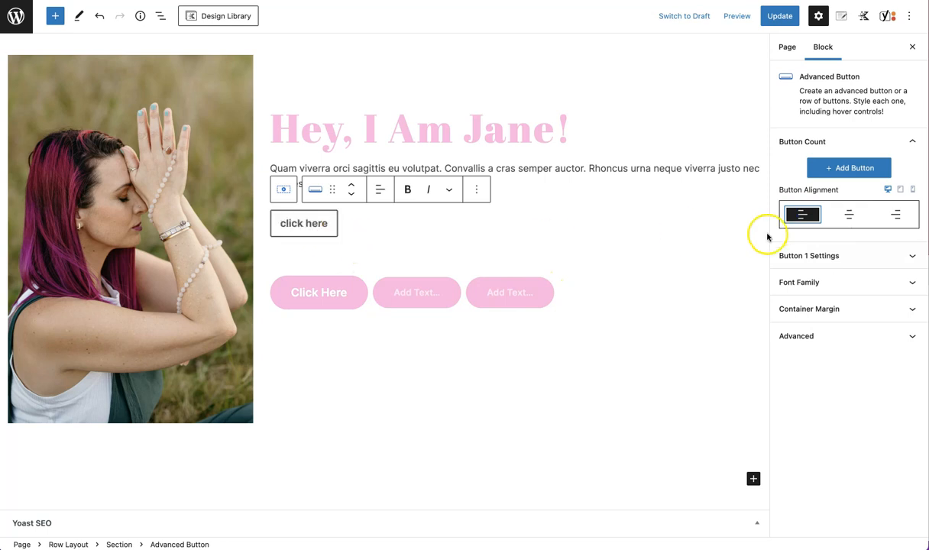
{"action": "left_click", "coordinate": [913, 191]}
{"action": "left_click", "coordinate": [848, 214]}
{"action": "scroll", "coordinate": [418, 261], "scroll_direction": "up", "scroll_amount": 10}
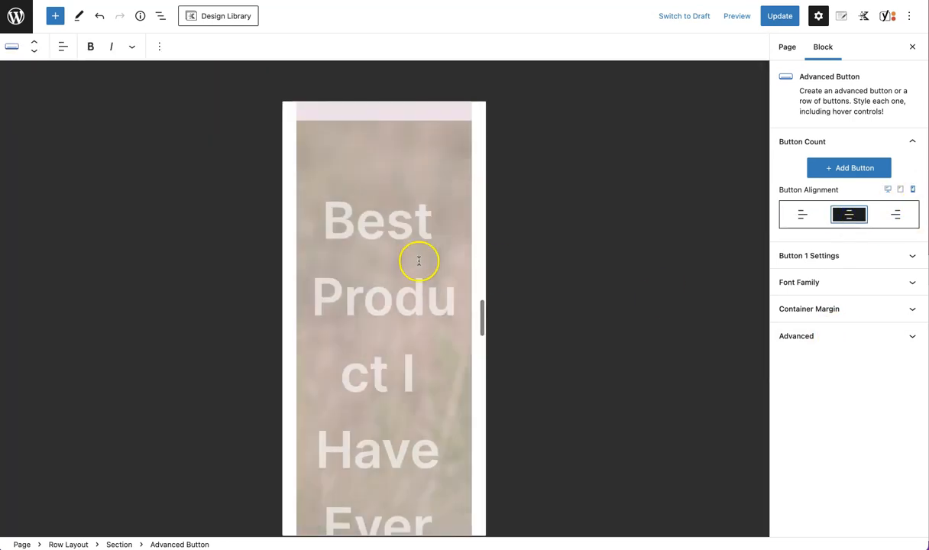
{"action": "scroll", "coordinate": [418, 260], "scroll_direction": "down", "scroll_amount": 15}
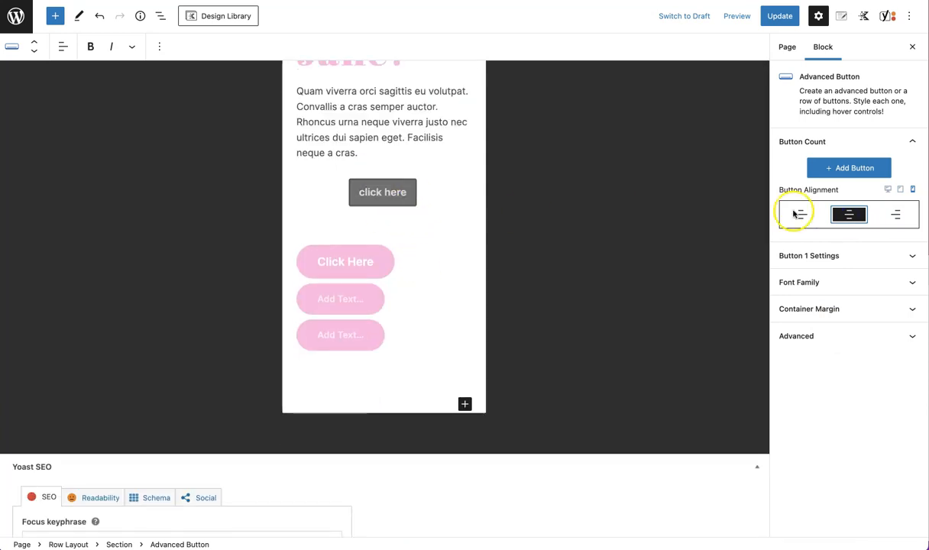
{"action": "left_click", "coordinate": [901, 216]}
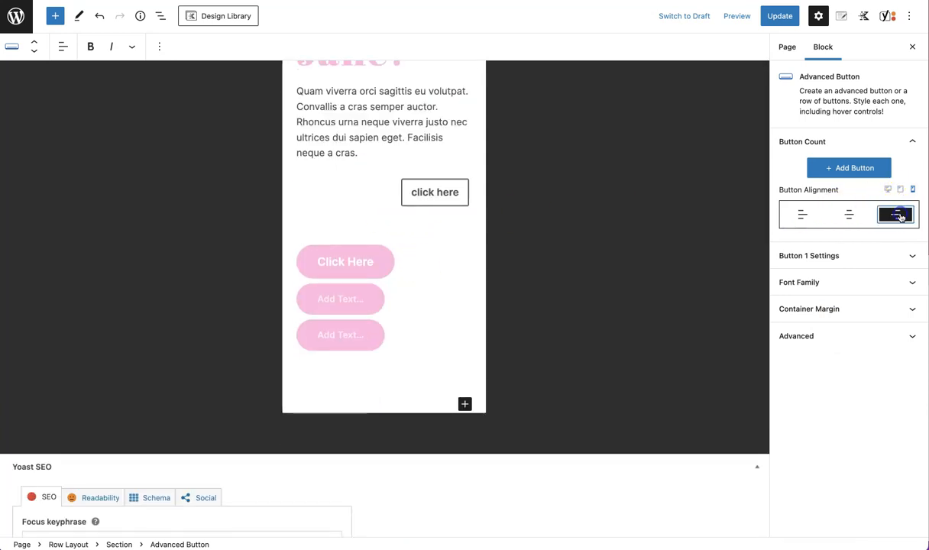
{"action": "left_click", "coordinate": [850, 215]}
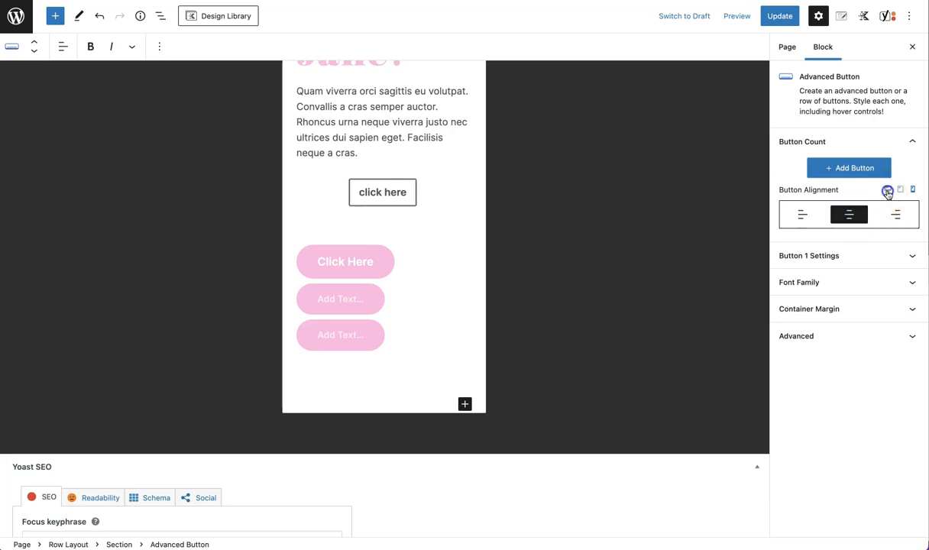
{"action": "left_click", "coordinate": [887, 190]}
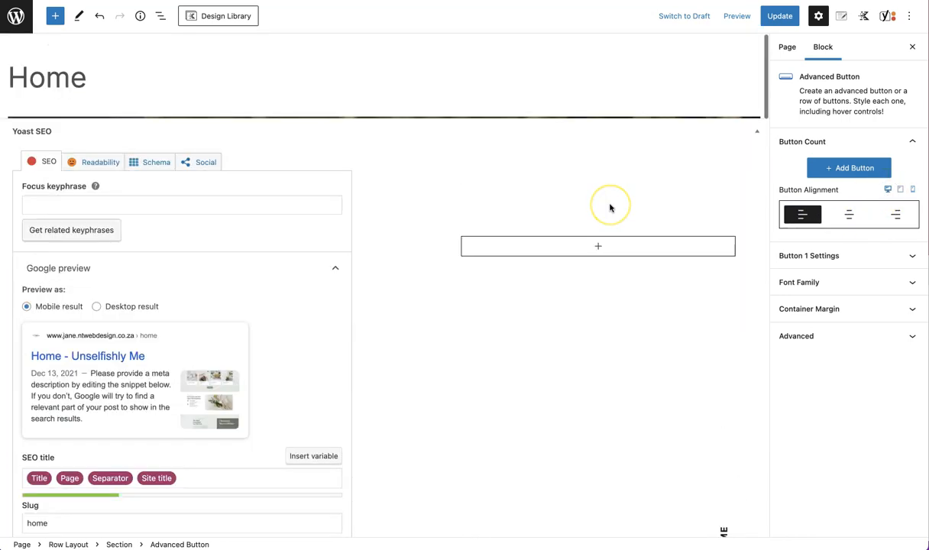
Make the advanced button inherit the Theme button style and set its font size to 39 px
{"action": "scroll", "coordinate": [610, 208], "scroll_direction": "down", "scroll_amount": 15}
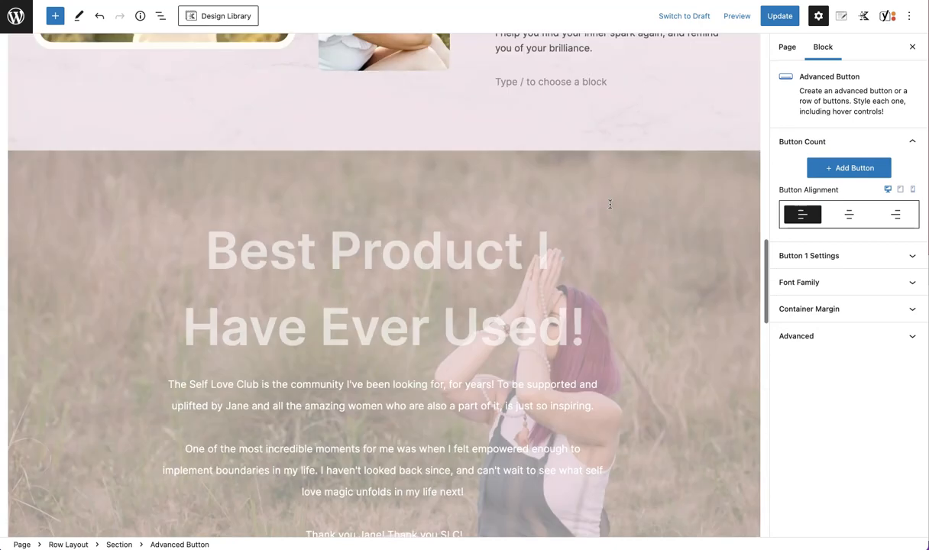
{"action": "scroll", "coordinate": [610, 207], "scroll_direction": "down", "scroll_amount": 10}
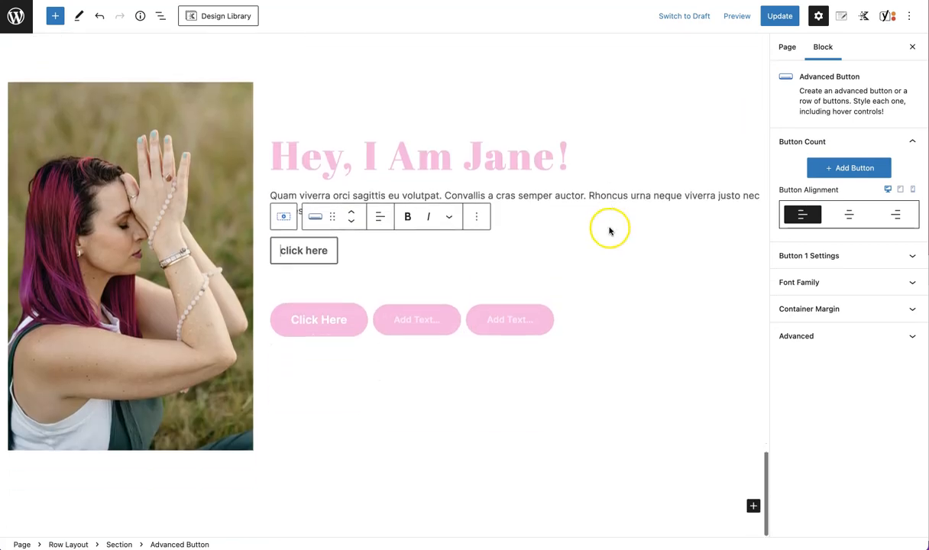
{"action": "left_click", "coordinate": [886, 259]}
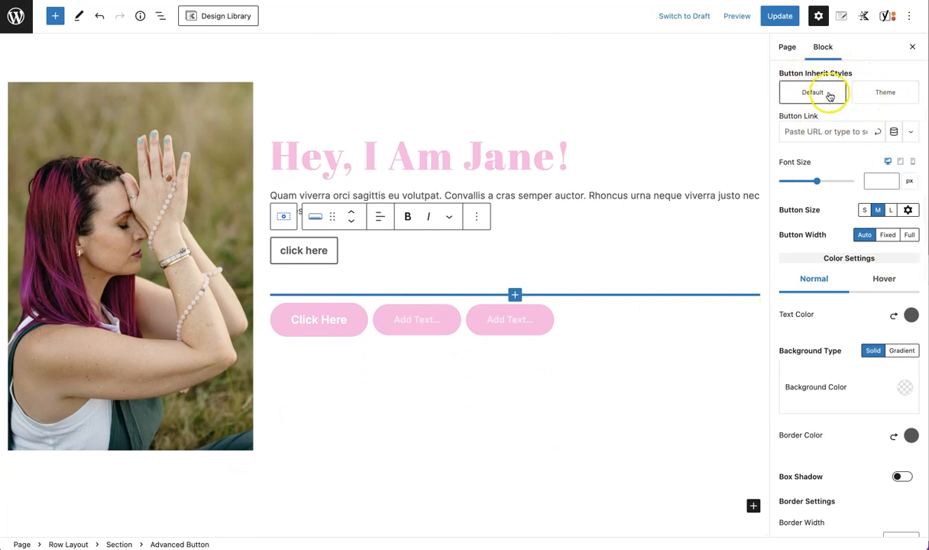
{"action": "left_click", "coordinate": [872, 99]}
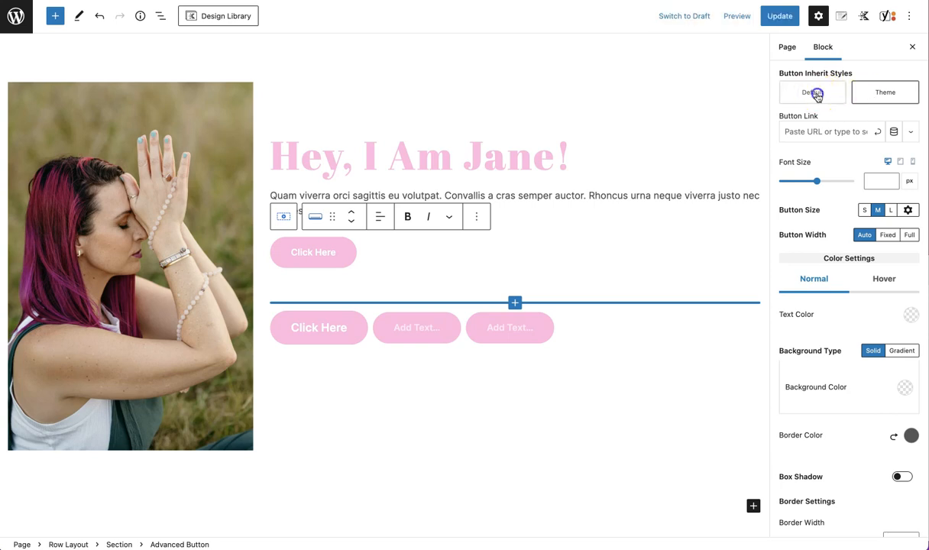
{"action": "left_click", "coordinate": [816, 94]}
{"action": "left_click", "coordinate": [884, 95]}
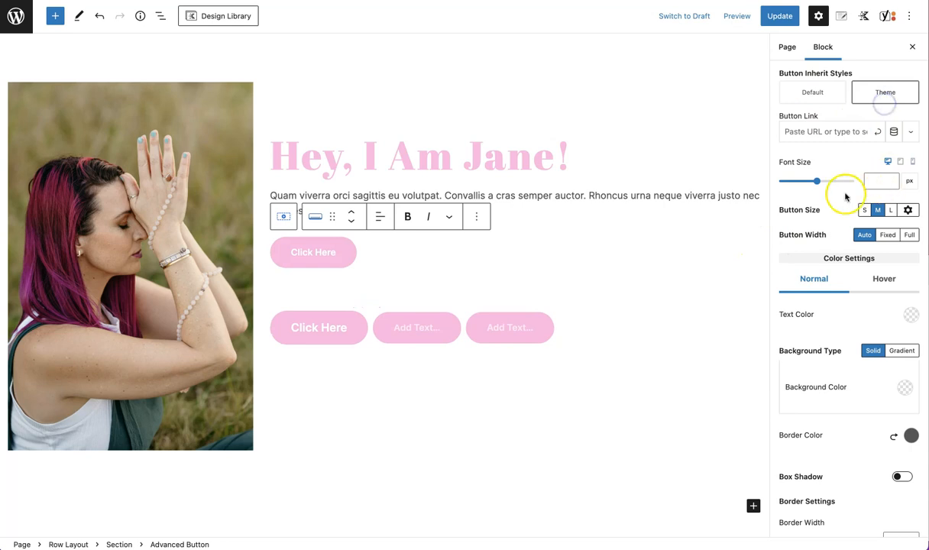
{"action": "left_click_drag", "start_coordinate": [816, 181], "coordinate": [794, 190]}
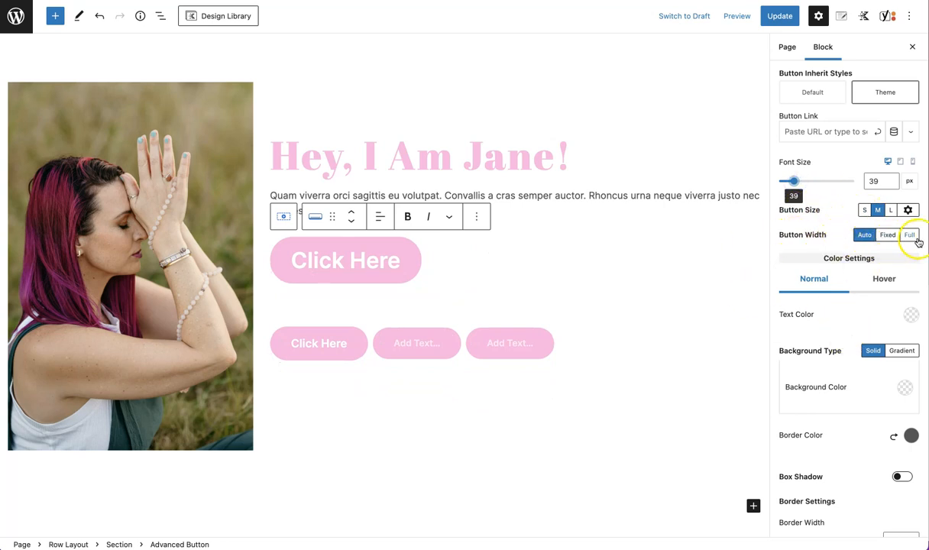
Set the advanced button's width to Full and reduce its font size to 21 px
{"action": "left_click", "coordinate": [888, 237]}
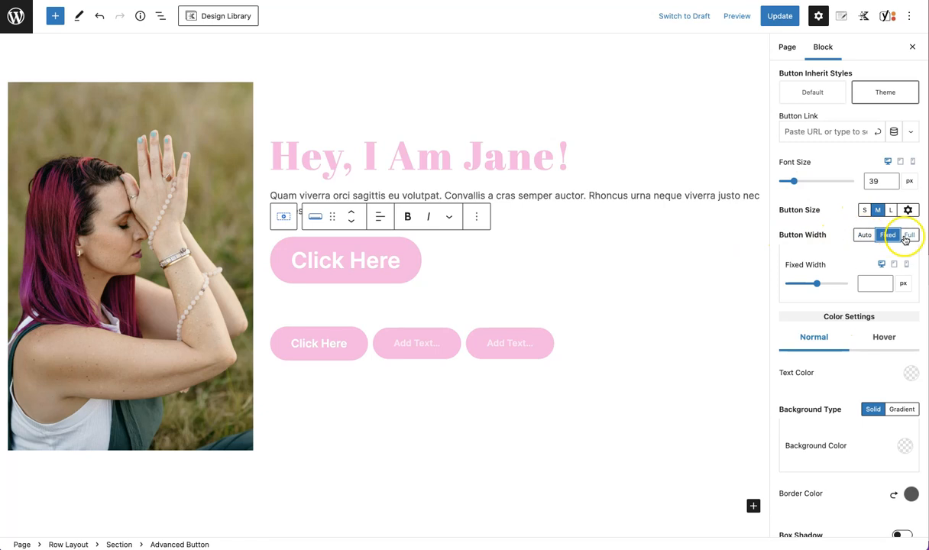
{"action": "left_click", "coordinate": [909, 234]}
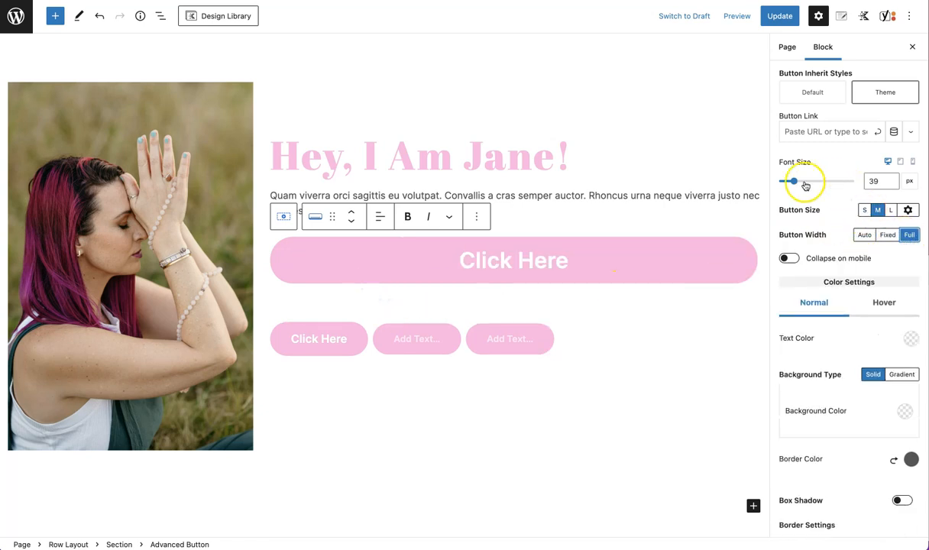
{"action": "left_click_drag", "start_coordinate": [792, 182], "coordinate": [788, 183]}
{"action": "scroll", "coordinate": [843, 371], "scroll_direction": "down", "scroll_amount": 2}
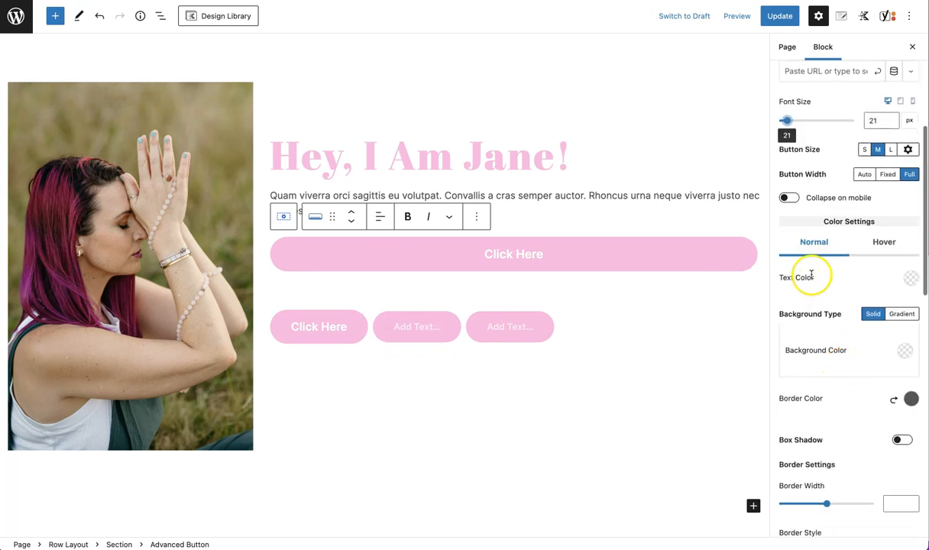
Set the button's normal background colour to the teal palette swatch
{"action": "left_click", "coordinate": [883, 242]}
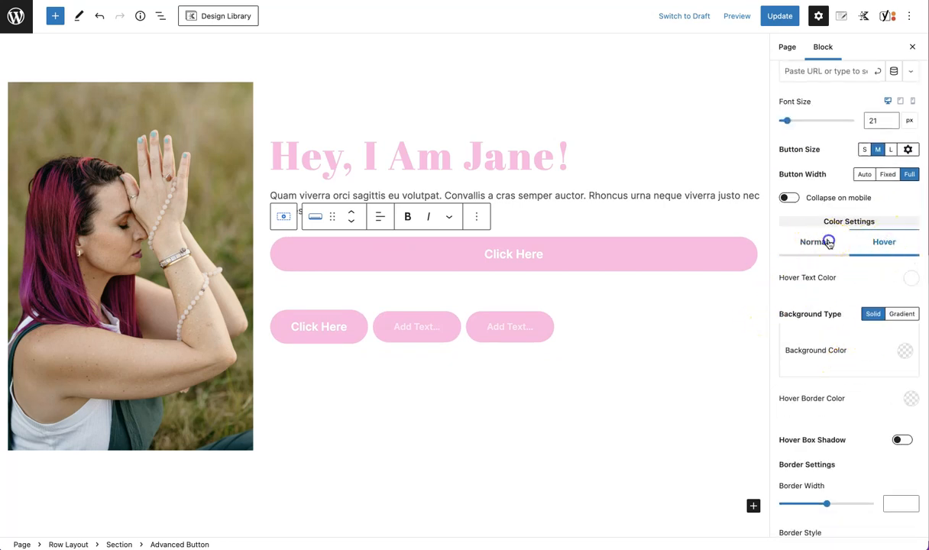
{"action": "left_click", "coordinate": [827, 241]}
{"action": "scroll", "coordinate": [801, 439], "scroll_direction": "down", "scroll_amount": 3}
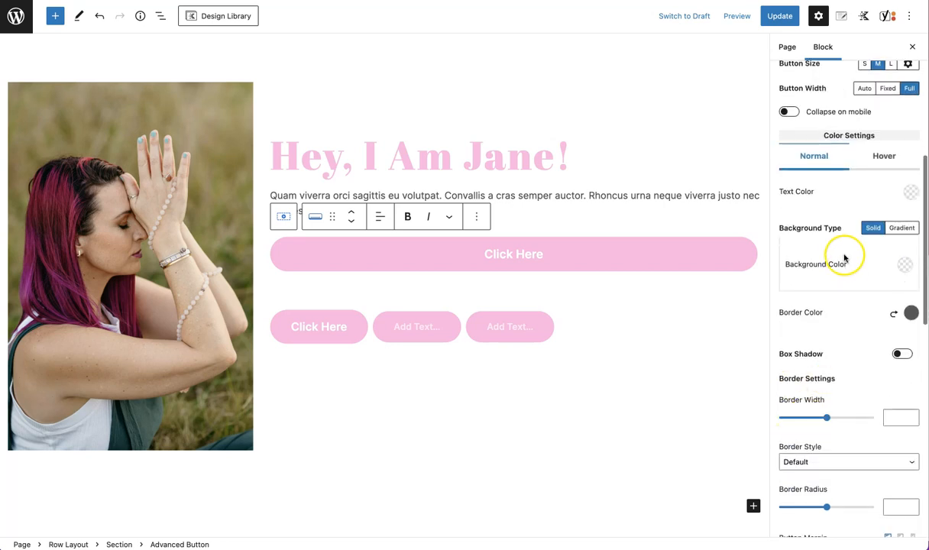
{"action": "left_click", "coordinate": [905, 263]}
{"action": "left_click", "coordinate": [770, 233]}
{"action": "left_click", "coordinate": [859, 333]}
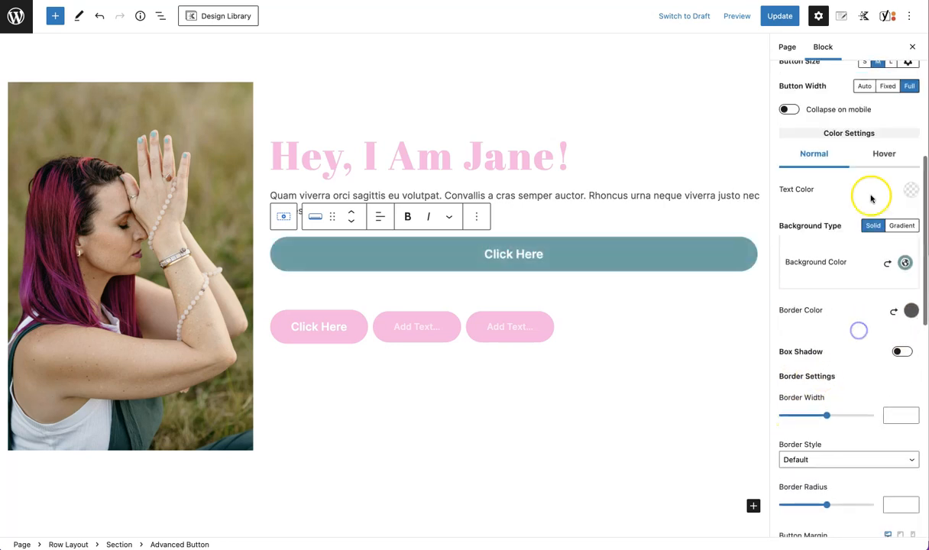
Set the button's hover background colour to the pink palette swatch
{"action": "left_click", "coordinate": [881, 151]}
{"action": "left_click", "coordinate": [903, 261]}
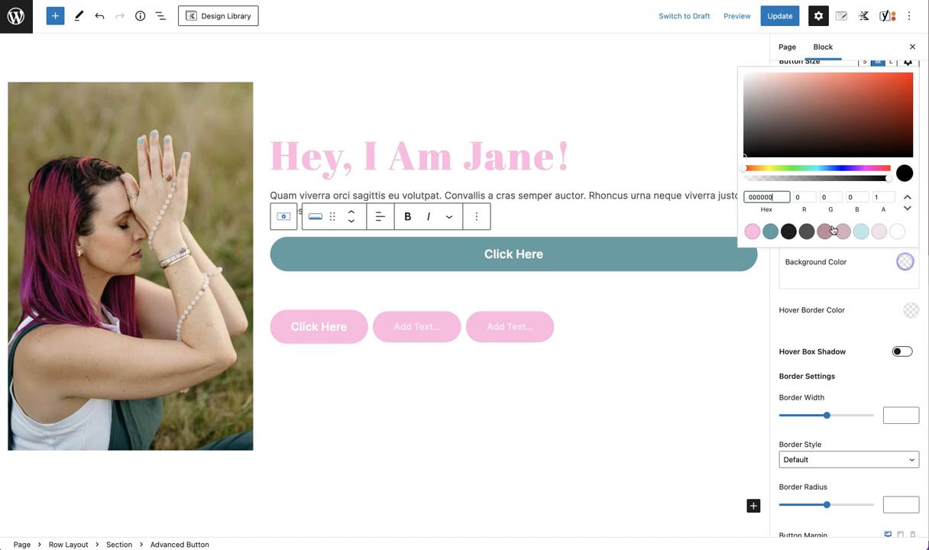
{"action": "left_click", "coordinate": [752, 231]}
{"action": "left_click", "coordinate": [862, 307]}
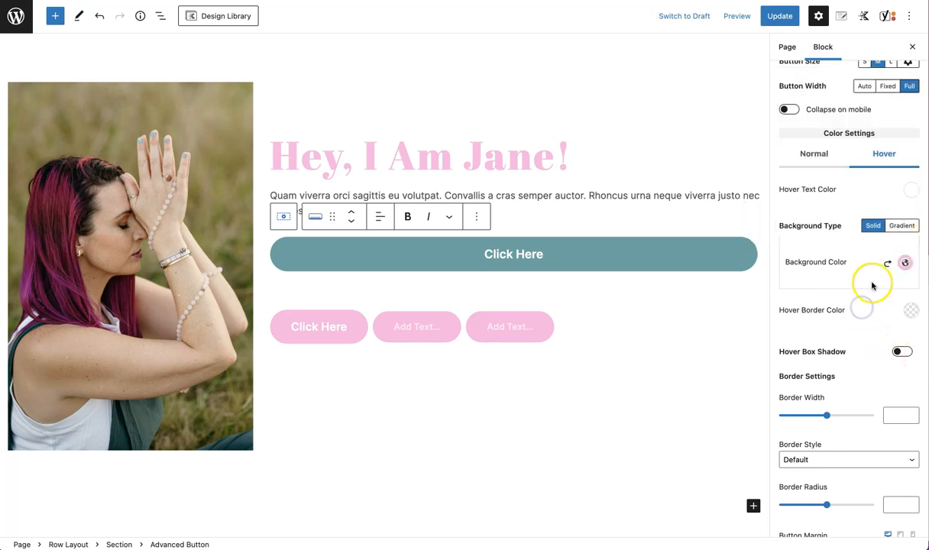
Set the button's border radius to 30
{"action": "scroll", "coordinate": [844, 327], "scroll_direction": "down", "scroll_amount": 5}
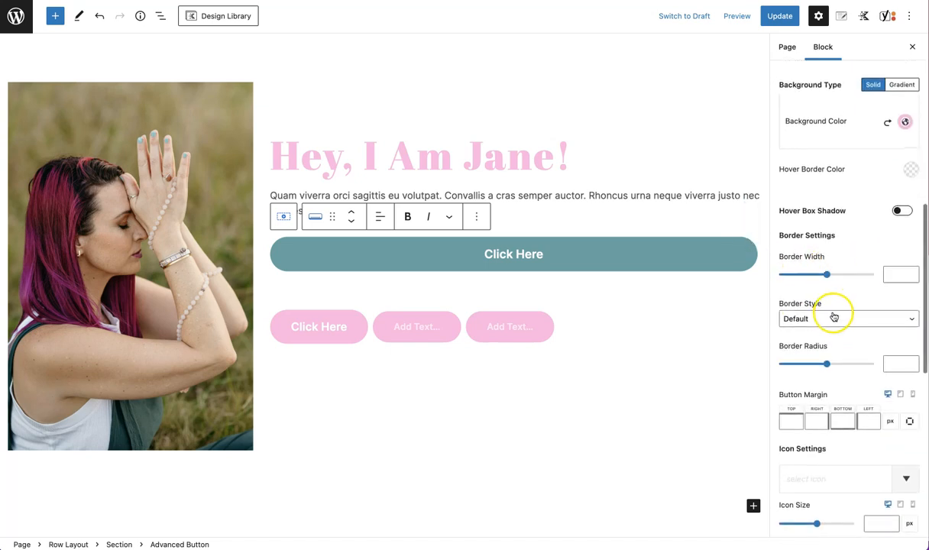
{"action": "scroll", "coordinate": [819, 359], "scroll_direction": "down", "scroll_amount": 2}
{"action": "mouse_move", "coordinate": [830, 318]}
{"action": "left_mouse_down"}
{"action": "mouse_move", "coordinate": [811, 315]}
{"action": "mouse_move", "coordinate": [833, 315]}
{"action": "left_mouse_up"}
{"action": "scroll", "coordinate": [830, 382], "scroll_direction": "down", "scroll_amount": 5}
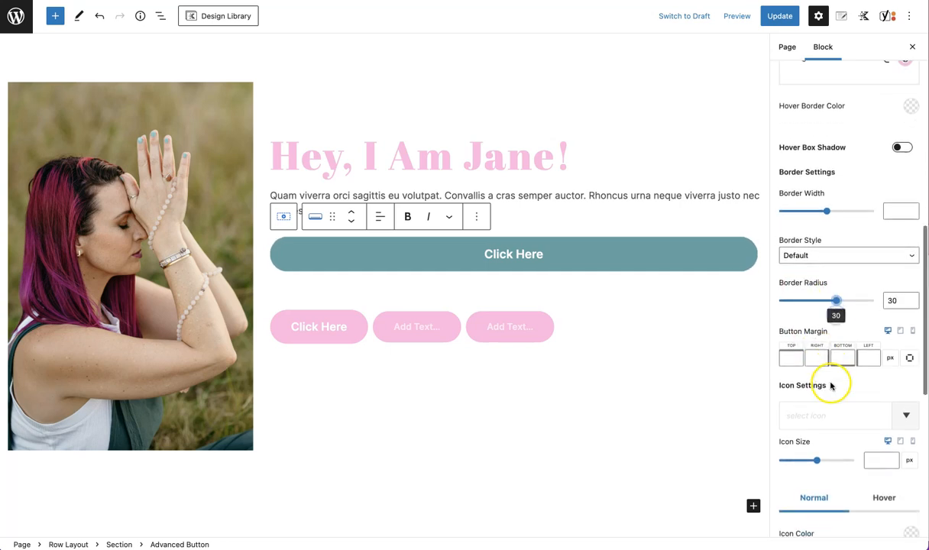
Add the first icon from the icon library, a pulse line, to the button
{"action": "left_click", "coordinate": [901, 295]}
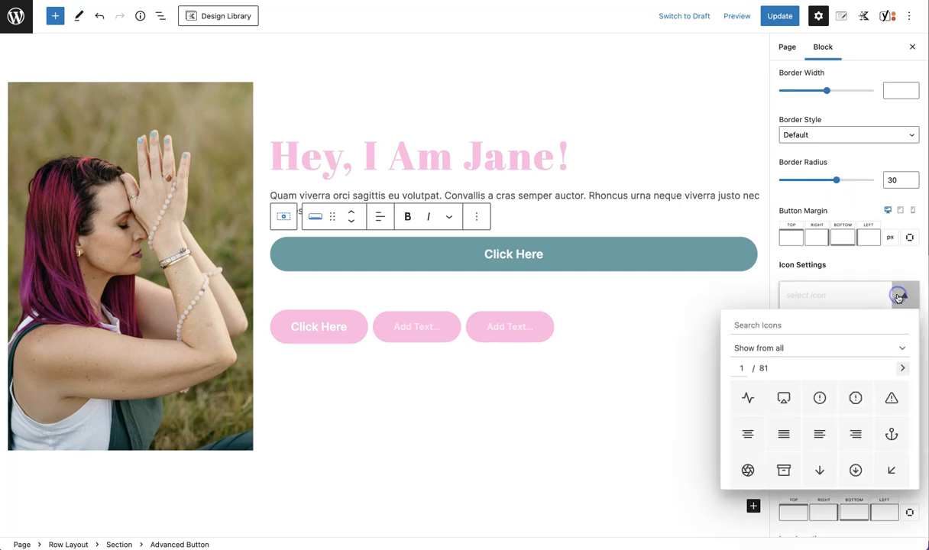
{"action": "left_click", "coordinate": [746, 400]}
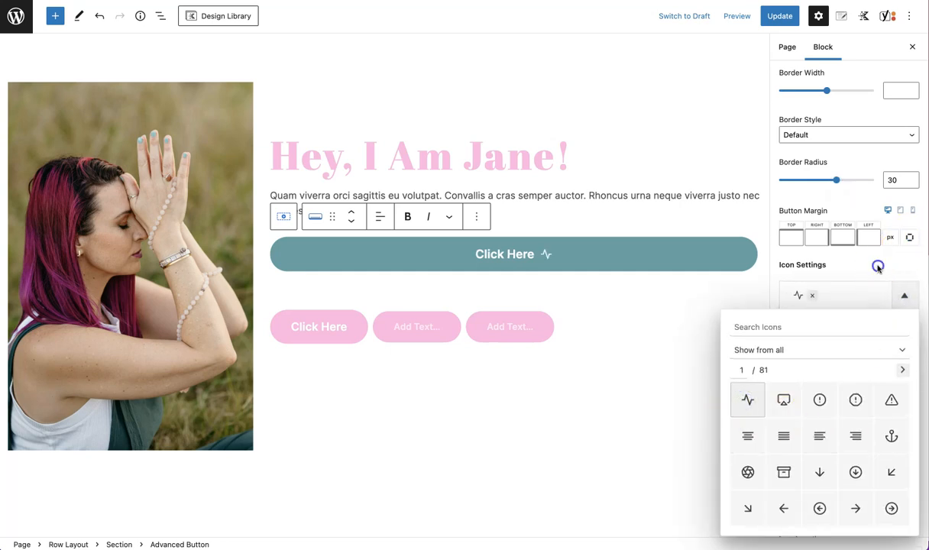
{"action": "left_click", "coordinate": [877, 265]}
Set the button icon's location to Left
{"action": "scroll", "coordinate": [890, 394], "scroll_direction": "down", "scroll_amount": 3}
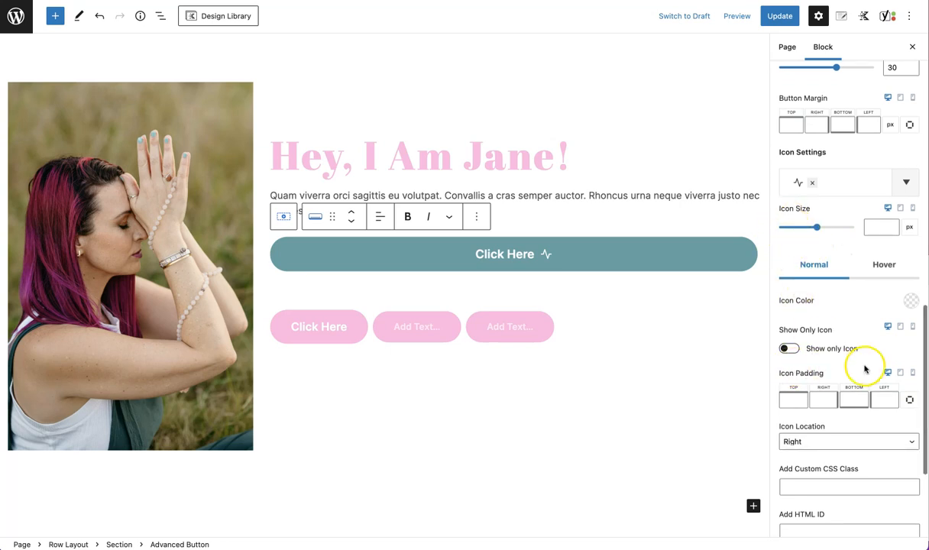
{"action": "scroll", "coordinate": [866, 367], "scroll_direction": "down", "scroll_amount": 3}
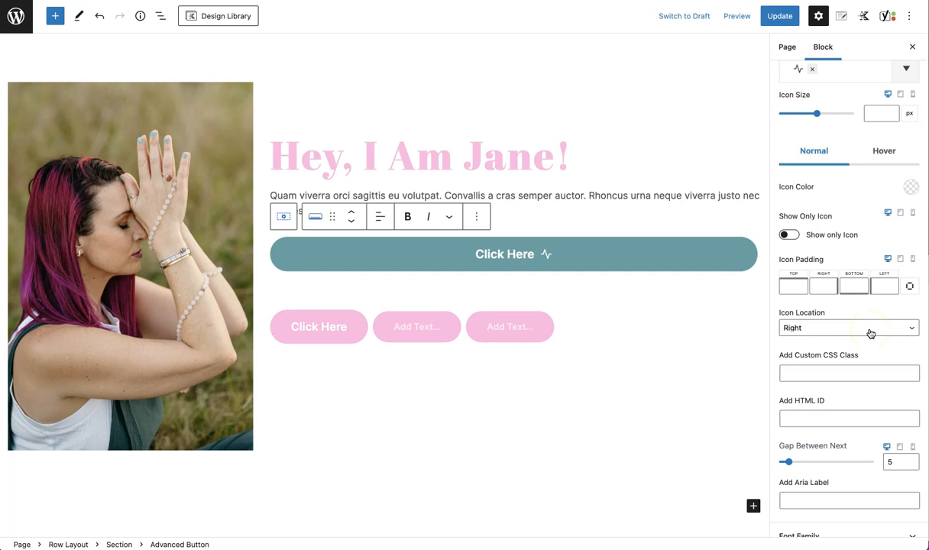
{"action": "left_click", "coordinate": [870, 334]}
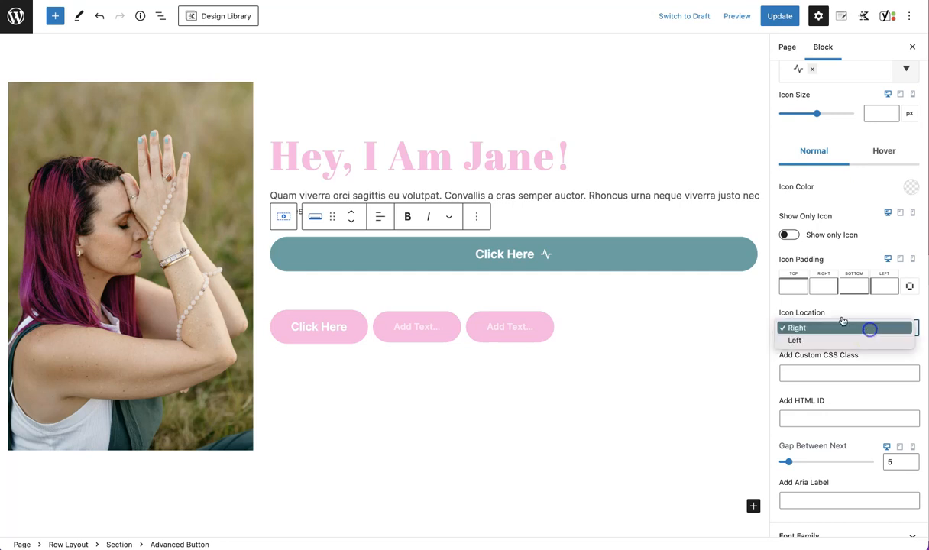
{"action": "left_click", "coordinate": [865, 376]}
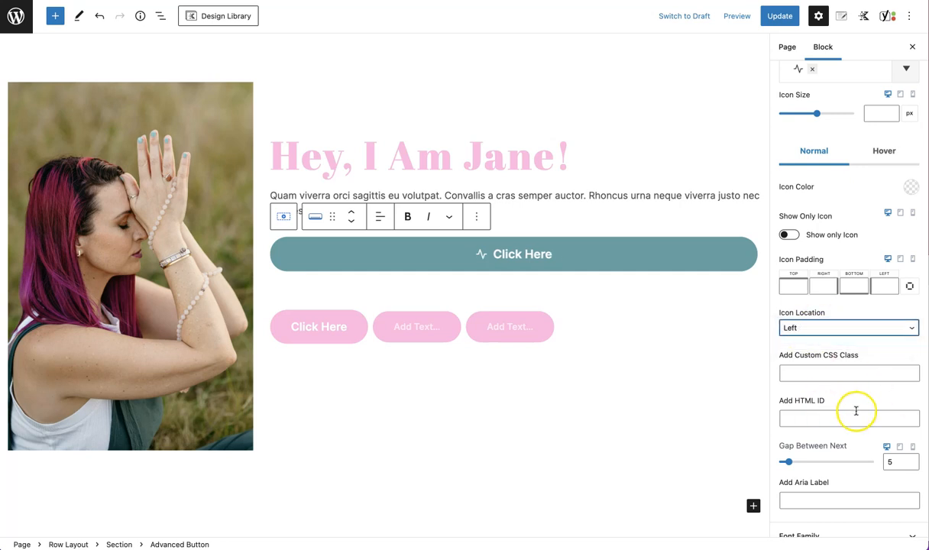
Set the button's font family to Arial, Helvetica, sans-serif
{"action": "scroll", "coordinate": [856, 411], "scroll_direction": "down", "scroll_amount": 2}
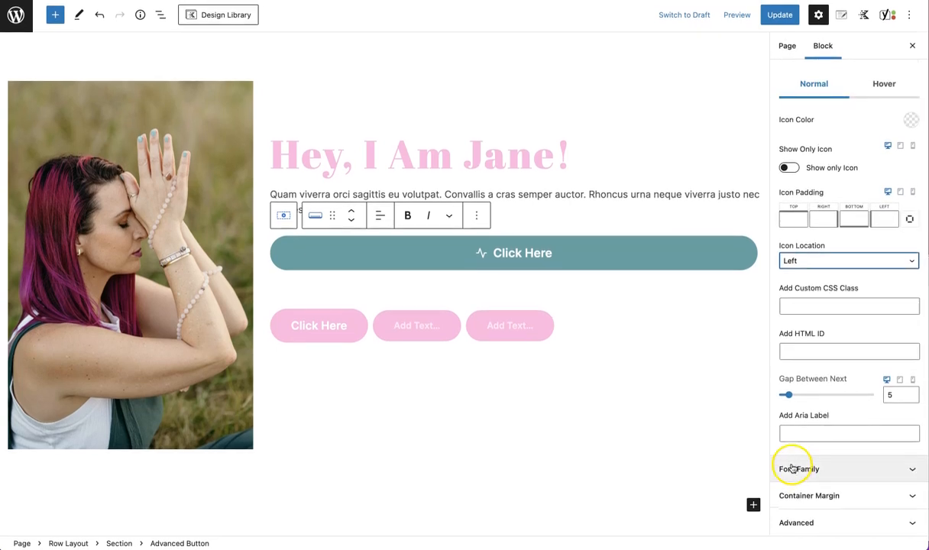
{"action": "left_click", "coordinate": [797, 472]}
{"action": "left_click", "coordinate": [817, 434]}
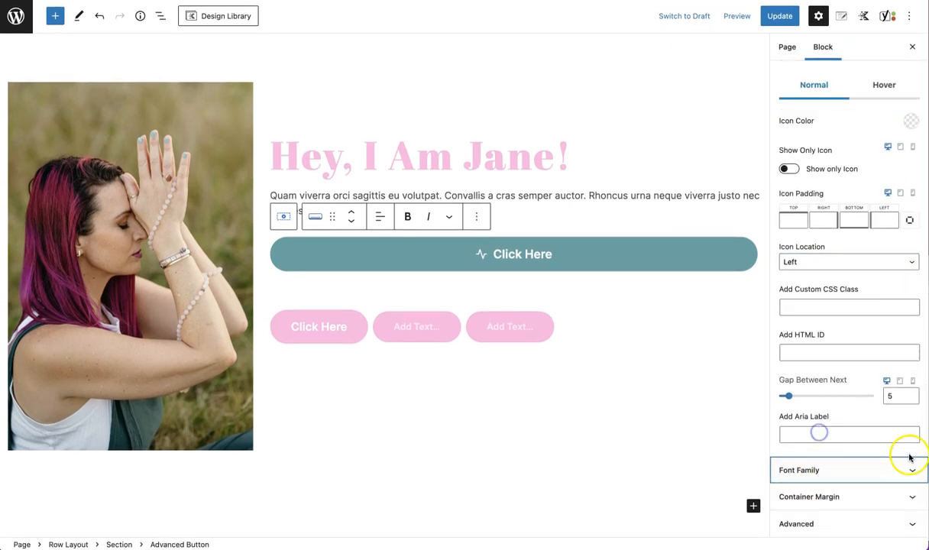
{"action": "left_click", "coordinate": [861, 474]}
{"action": "left_click", "coordinate": [912, 423]}
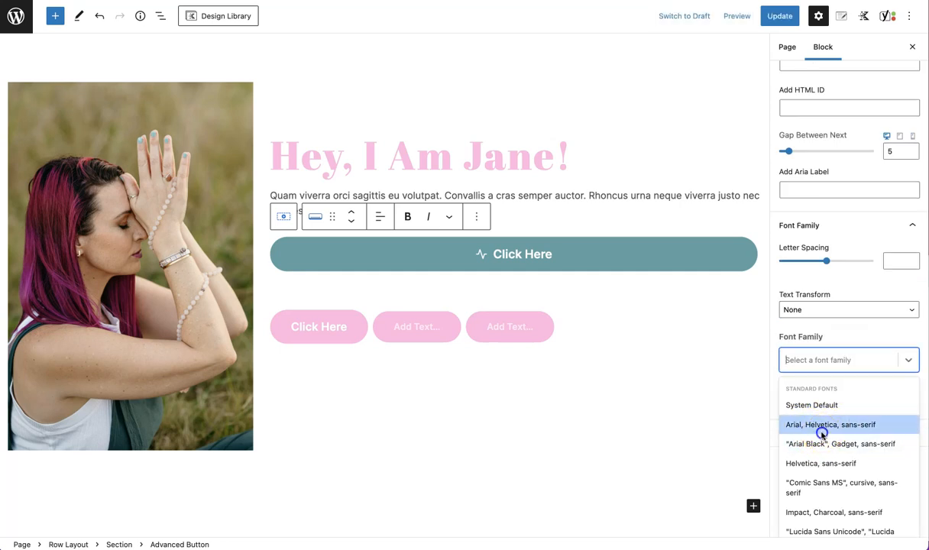
{"action": "left_click", "coordinate": [822, 431]}
Set the button text transform to Uppercase, keeping the font style Normal
{"action": "left_click", "coordinate": [823, 457]}
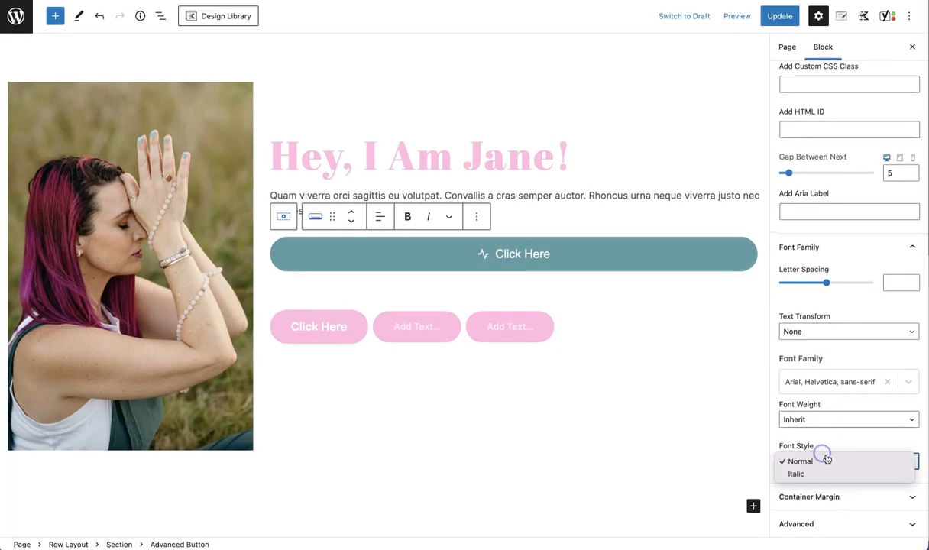
{"action": "left_click", "coordinate": [828, 423]}
{"action": "left_click", "coordinate": [827, 415]}
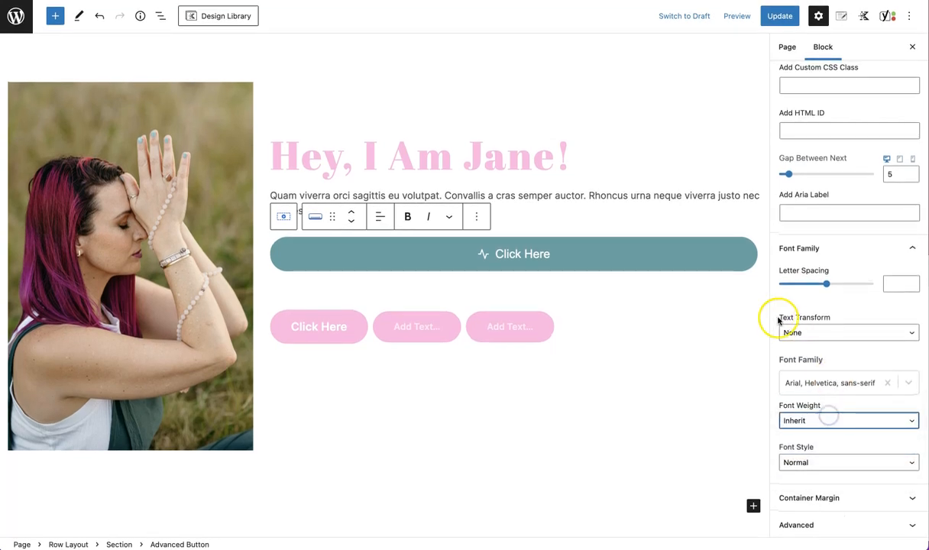
{"action": "left_click", "coordinate": [804, 330]}
{"action": "left_click", "coordinate": [806, 357]}
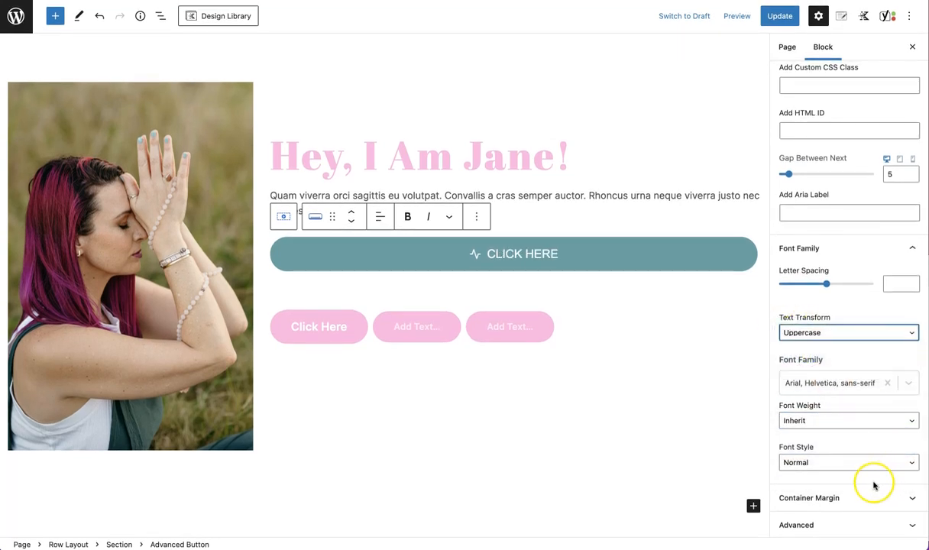
{"action": "left_click", "coordinate": [881, 499]}
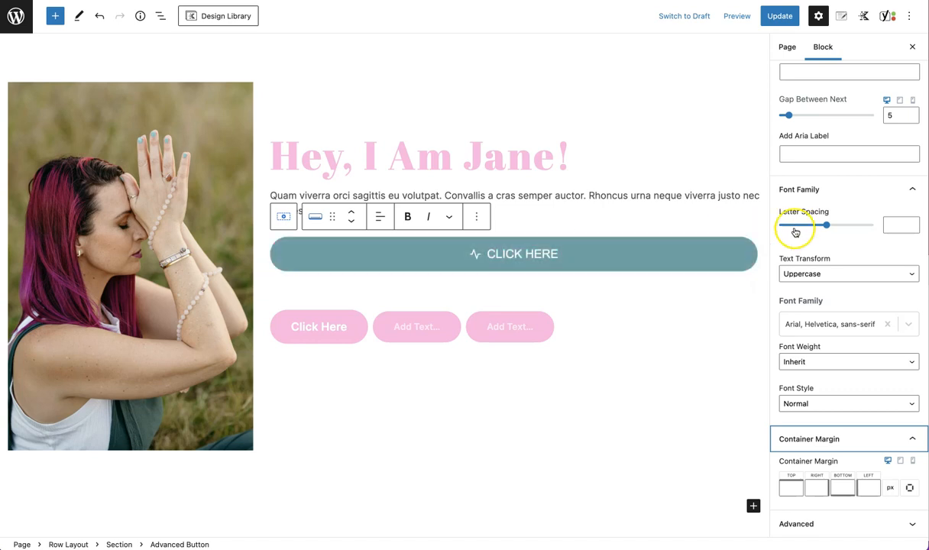
{"action": "scroll", "coordinate": [796, 232], "scroll_direction": "up", "scroll_amount": 10}
{"action": "scroll", "coordinate": [800, 232], "scroll_direction": "down", "scroll_amount": 8}
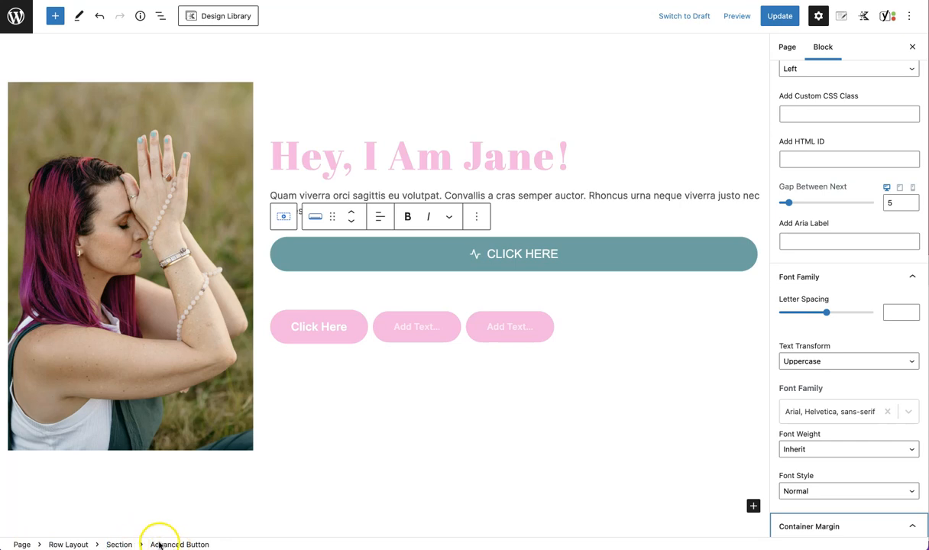
Open the list view and select the advanced button in the page structure
{"action": "left_click", "coordinate": [167, 16]}
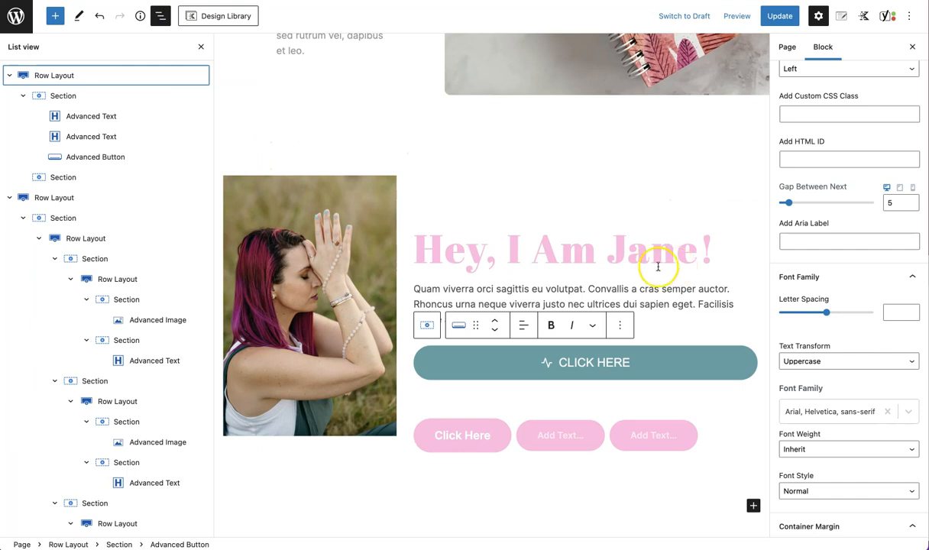
{"action": "scroll", "coordinate": [106, 309], "scroll_direction": "down", "scroll_amount": 10}
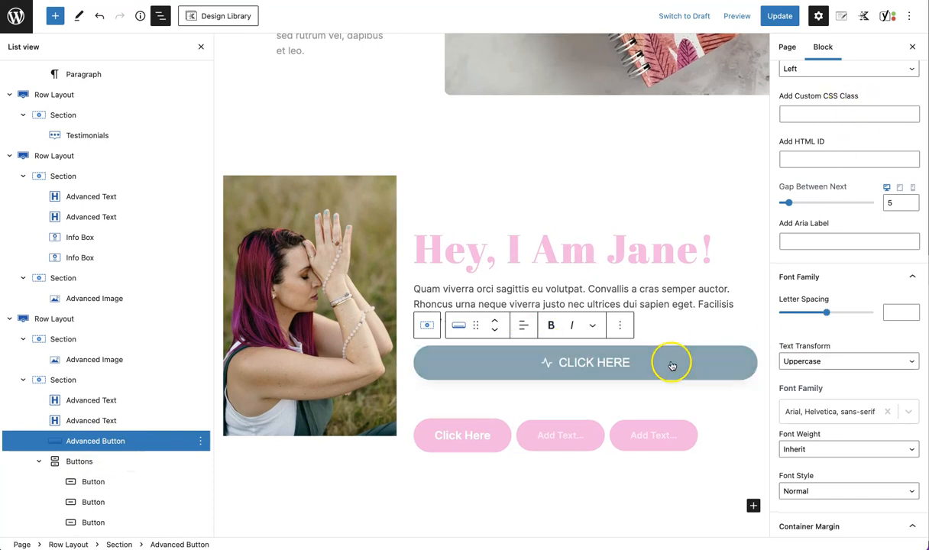
{"action": "left_click", "coordinate": [120, 421]}
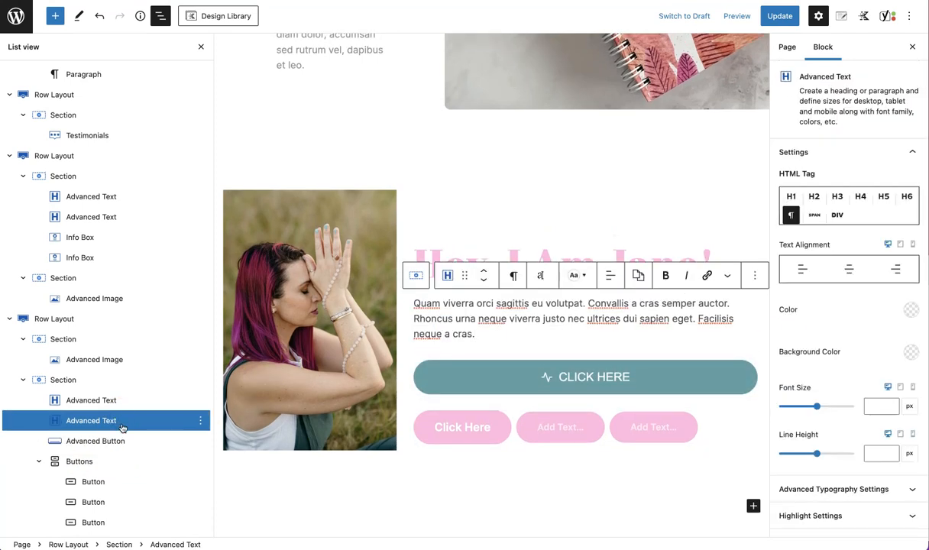
{"action": "left_click", "coordinate": [118, 441]}
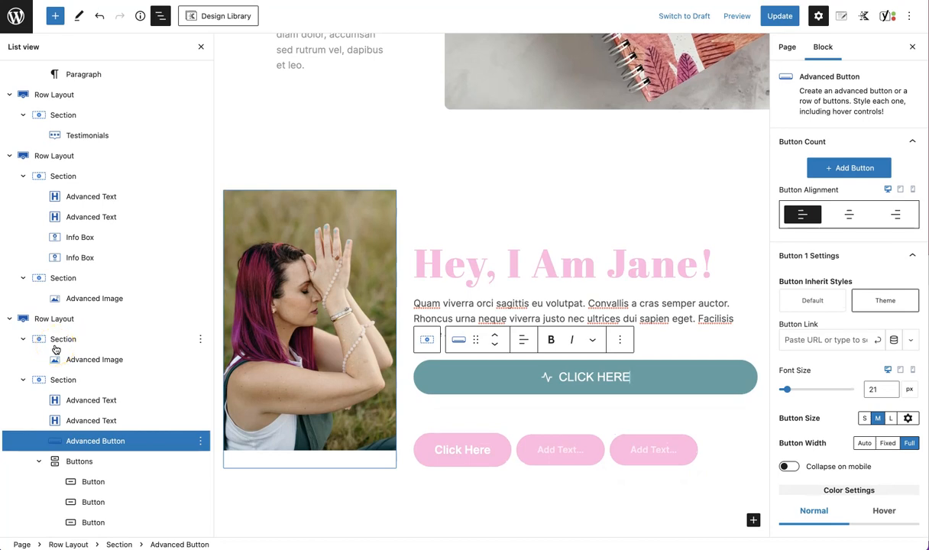
{"action": "left_click", "coordinate": [495, 345]}
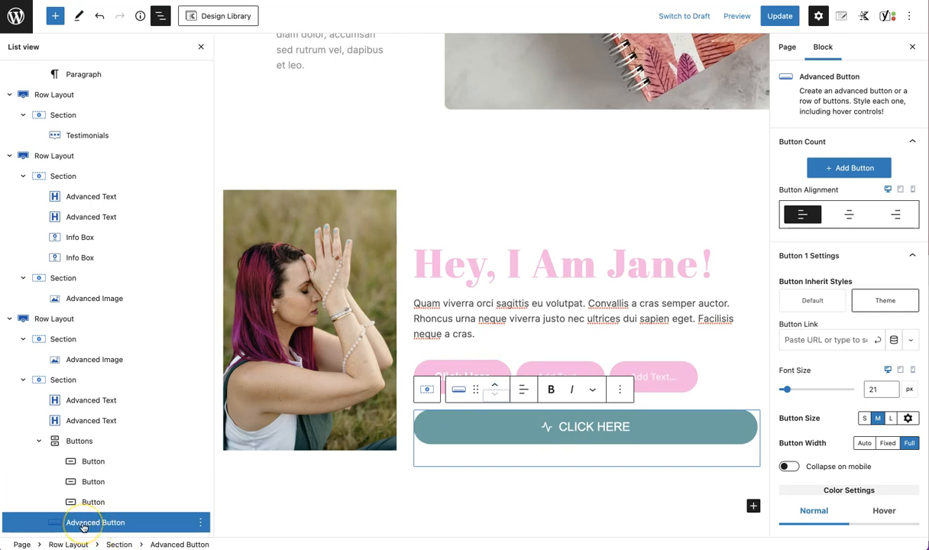
{"action": "left_click_drag", "start_coordinate": [83, 527], "coordinate": [68, 495]}
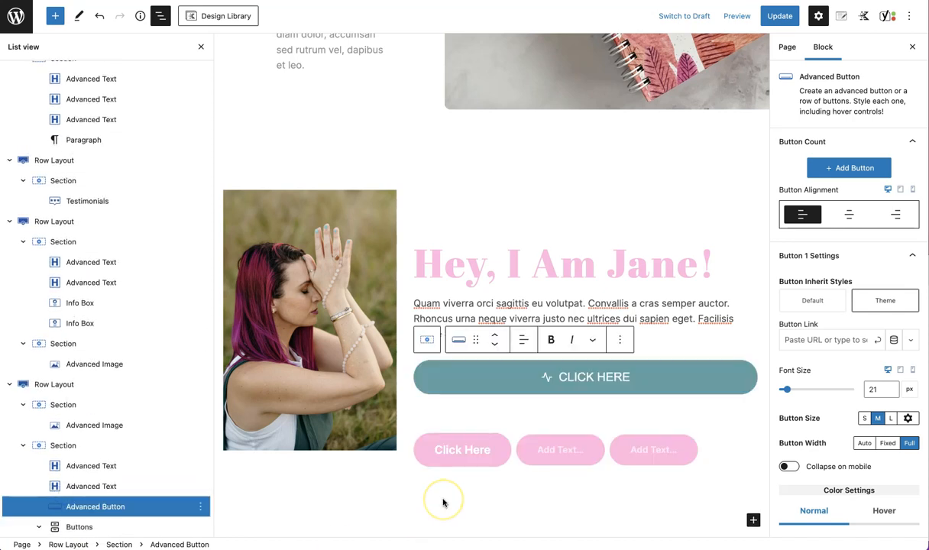
{"action": "scroll", "coordinate": [187, 451], "scroll_direction": "down", "scroll_amount": 2}
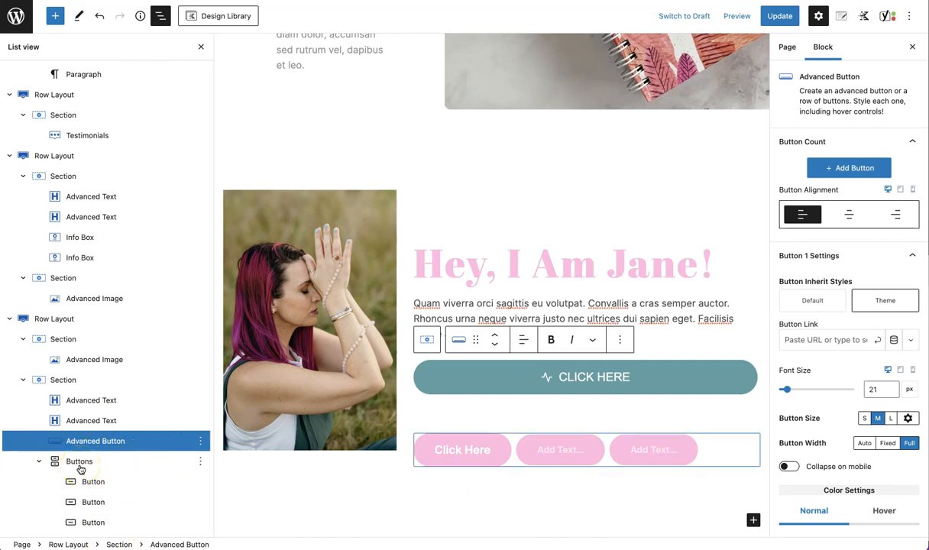
Insert a Spacer/Divider block below the advanced button and set its spacer height to 47 px
{"action": "left_click", "coordinate": [56, 16]}
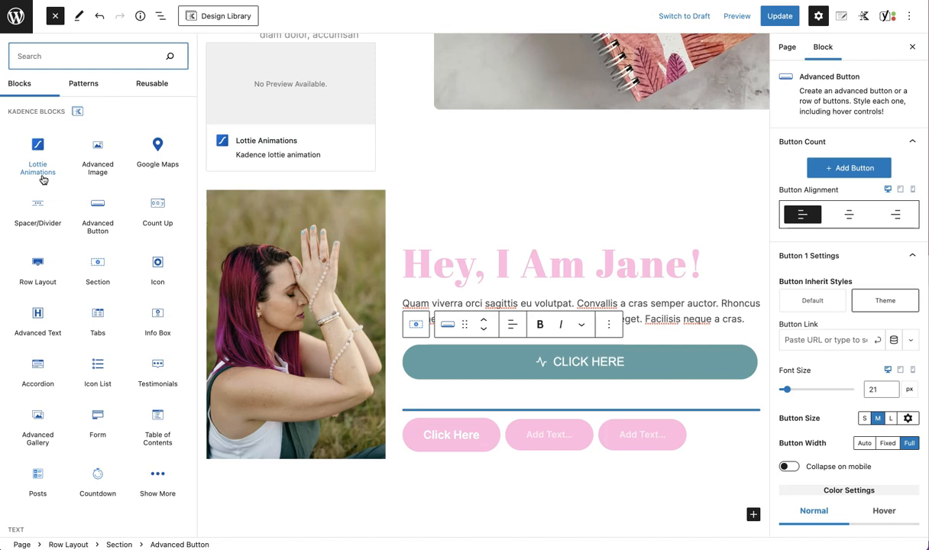
{"action": "mouse_move", "coordinate": [114, 157]}
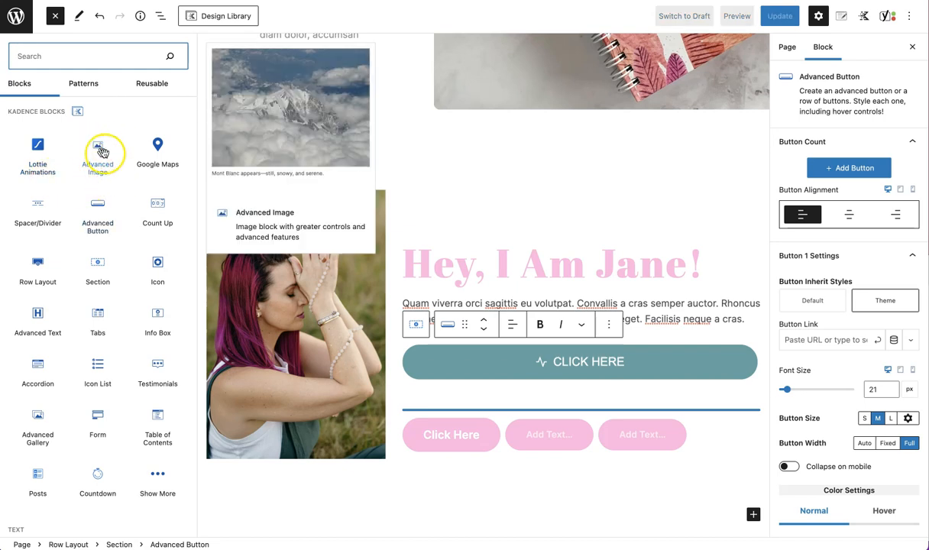
{"action": "mouse_move", "coordinate": [152, 170]}
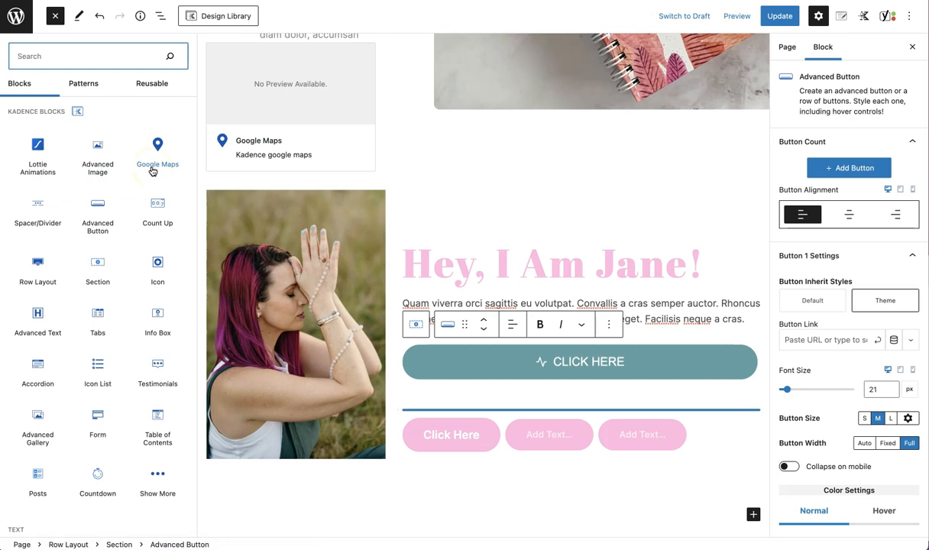
{"action": "mouse_move", "coordinate": [48, 223]}
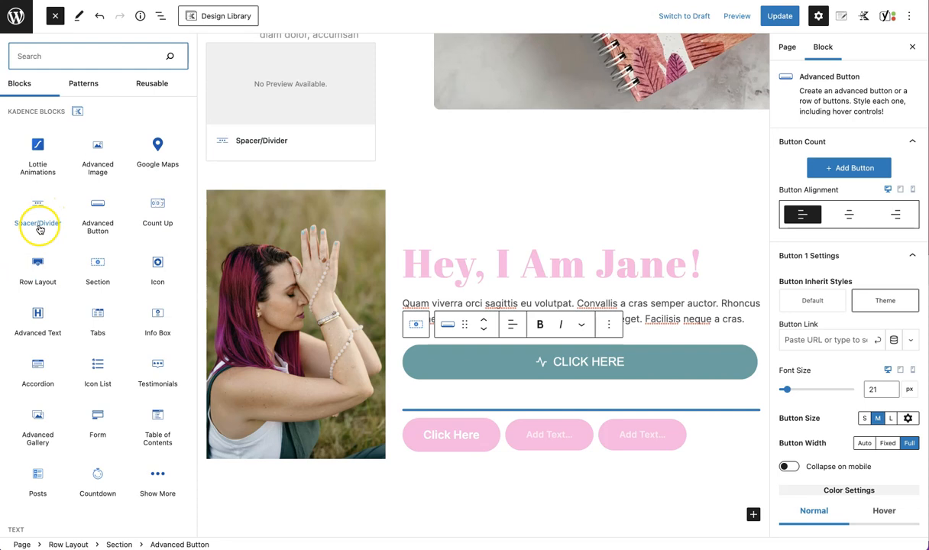
{"action": "left_click", "coordinate": [40, 227]}
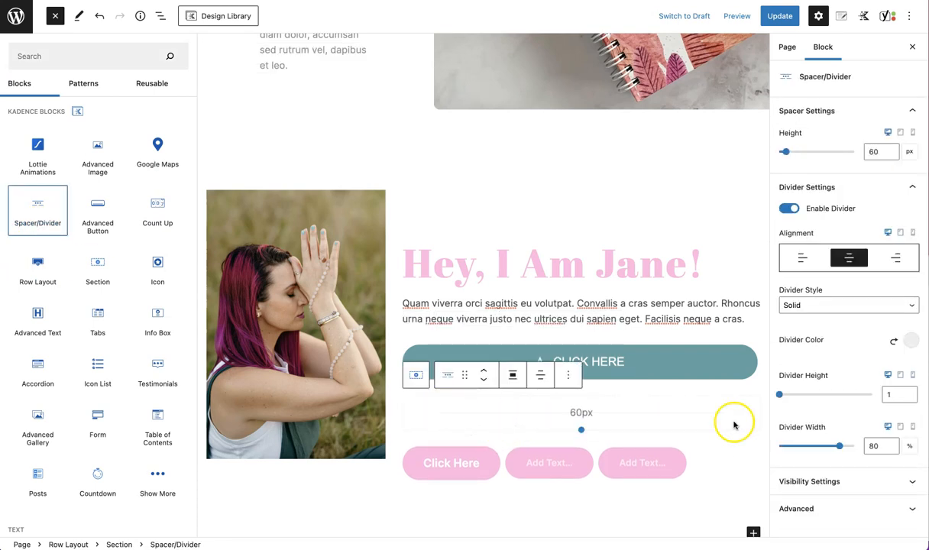
{"action": "left_click_drag", "start_coordinate": [787, 152], "coordinate": [784, 152]}
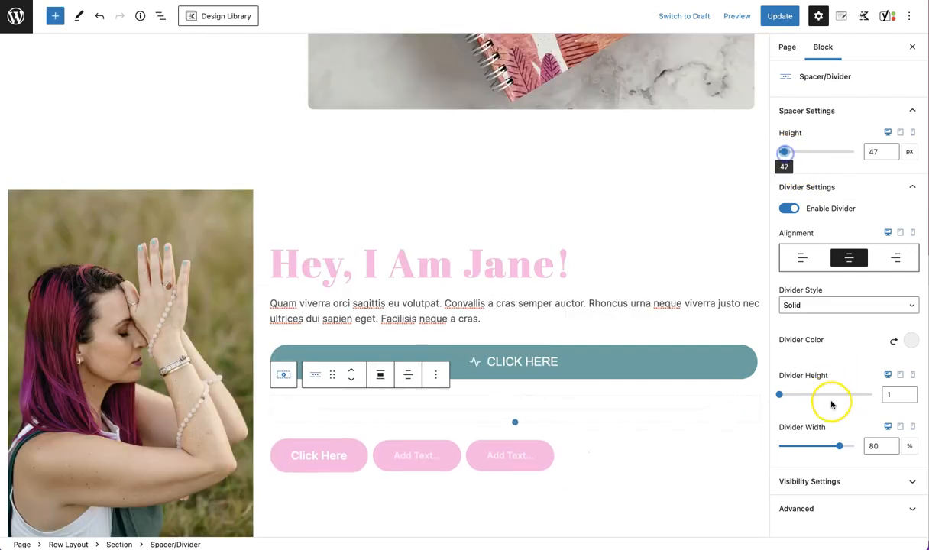
Widen the divider to 100% and set the divider colour to the teal swatch 5EA3A3
{"action": "left_click_drag", "start_coordinate": [839, 446], "coordinate": [890, 451]}
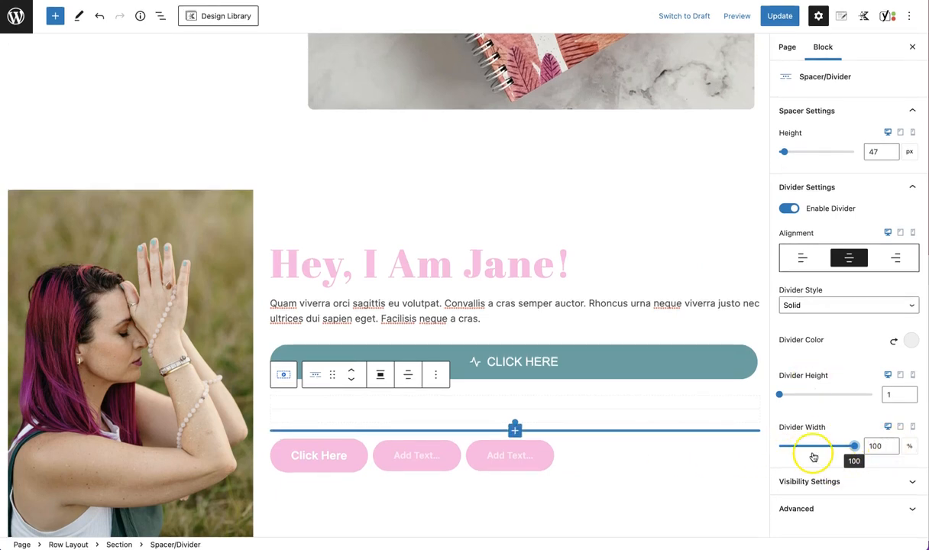
{"action": "left_click", "coordinate": [911, 340]}
{"action": "left_click", "coordinate": [777, 309]}
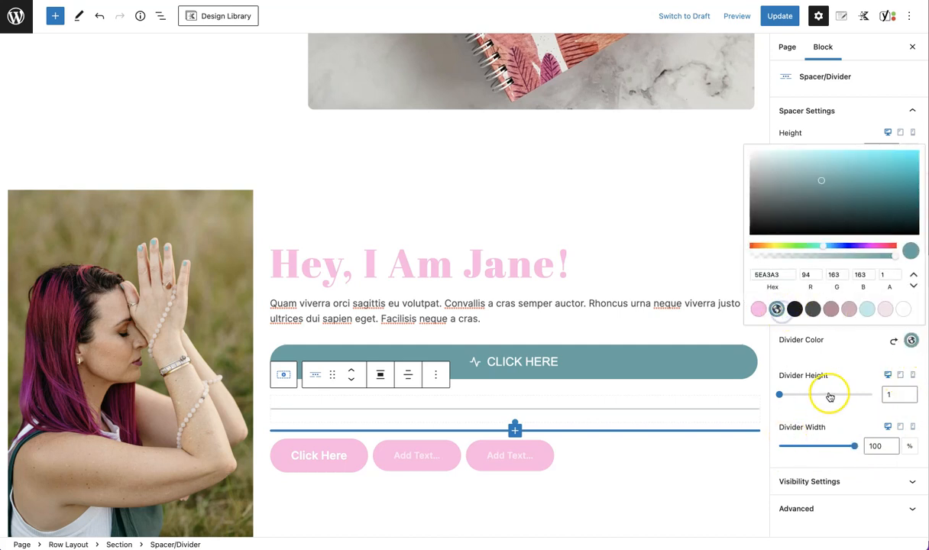
{"action": "left_click", "coordinate": [849, 346]}
Insert a Kadence Show More block below the spacer/divider
{"action": "left_click", "coordinate": [54, 16]}
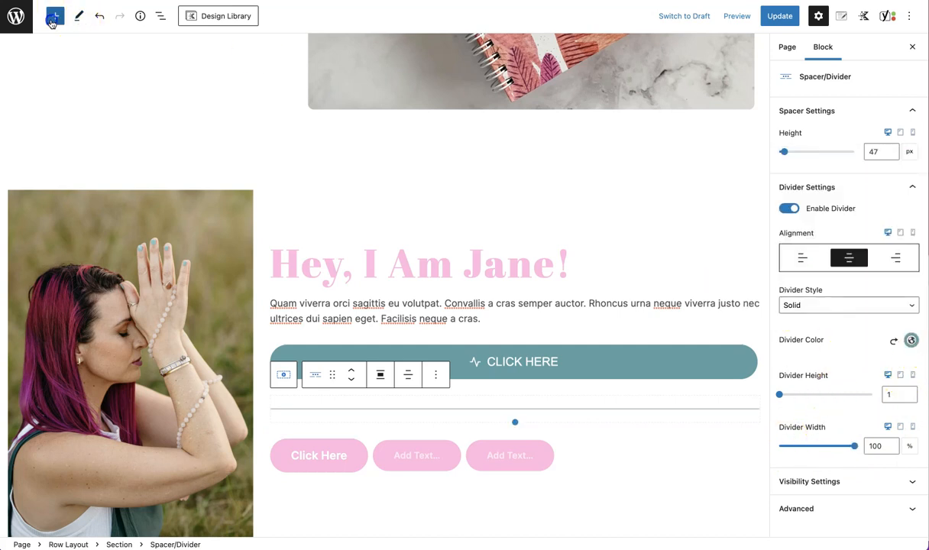
{"action": "mouse_move", "coordinate": [105, 224]}
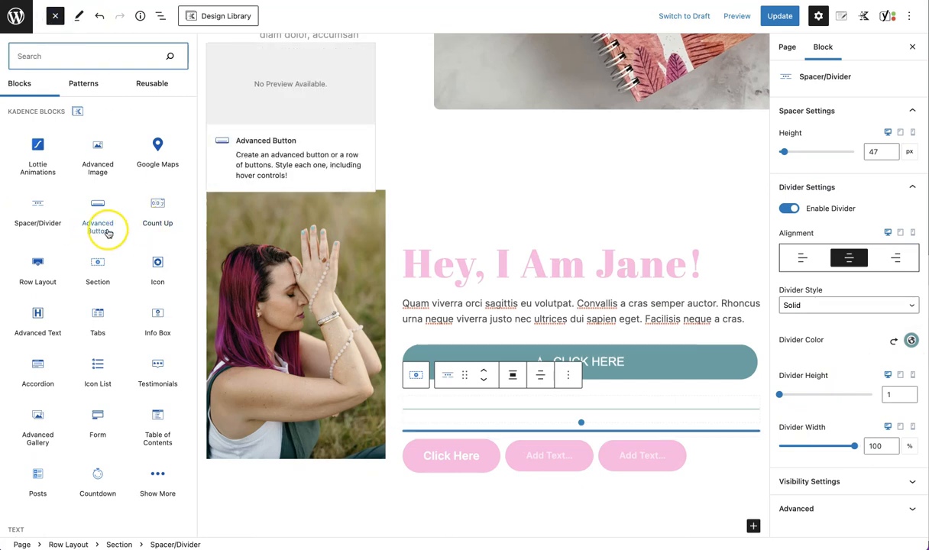
{"action": "mouse_move", "coordinate": [157, 223]}
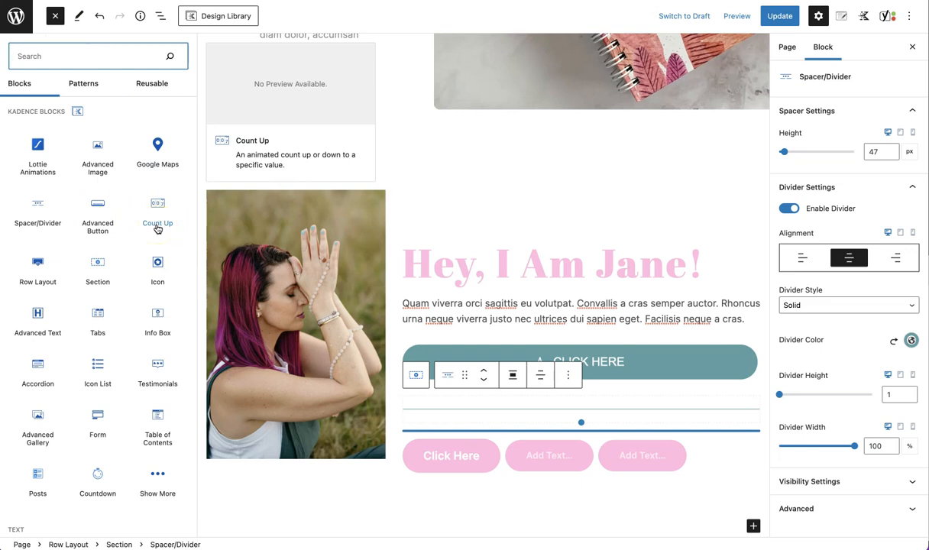
{"action": "mouse_move", "coordinate": [22, 277]}
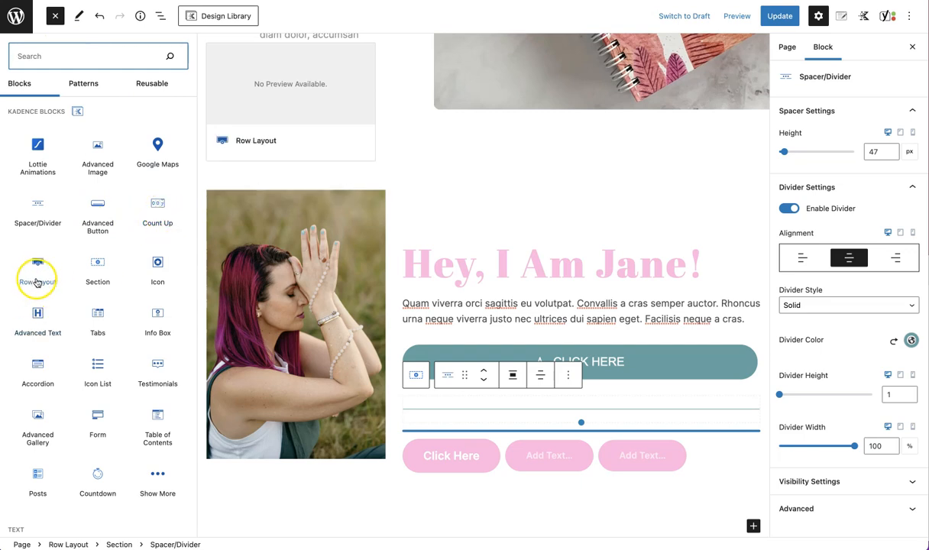
{"action": "mouse_move", "coordinate": [107, 284]}
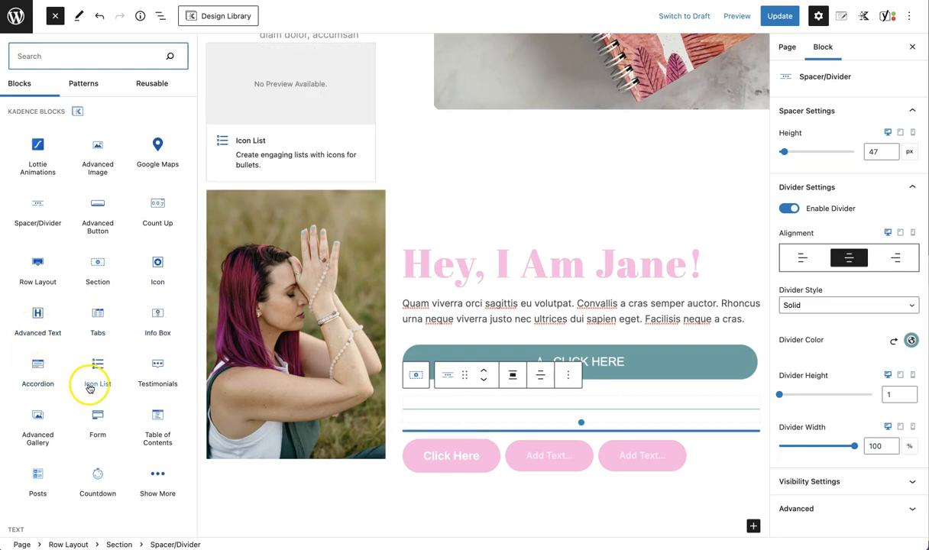
{"action": "scroll", "coordinate": [88, 384], "scroll_direction": "down", "scroll_amount": 1}
{"action": "left_click", "coordinate": [157, 431]}
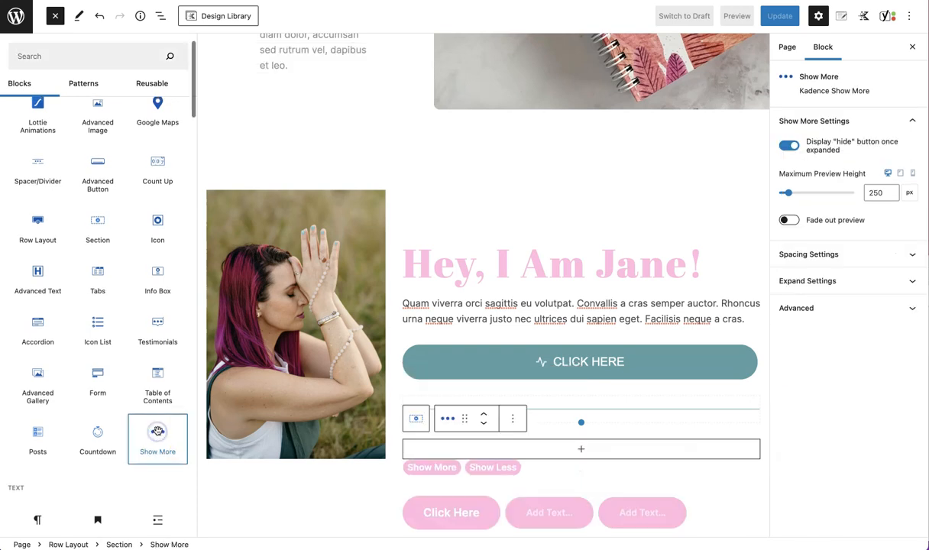
Drag a Kadence Form block into the section below the Show More block
{"action": "scroll", "coordinate": [159, 434], "scroll_direction": "down", "scroll_amount": 1}
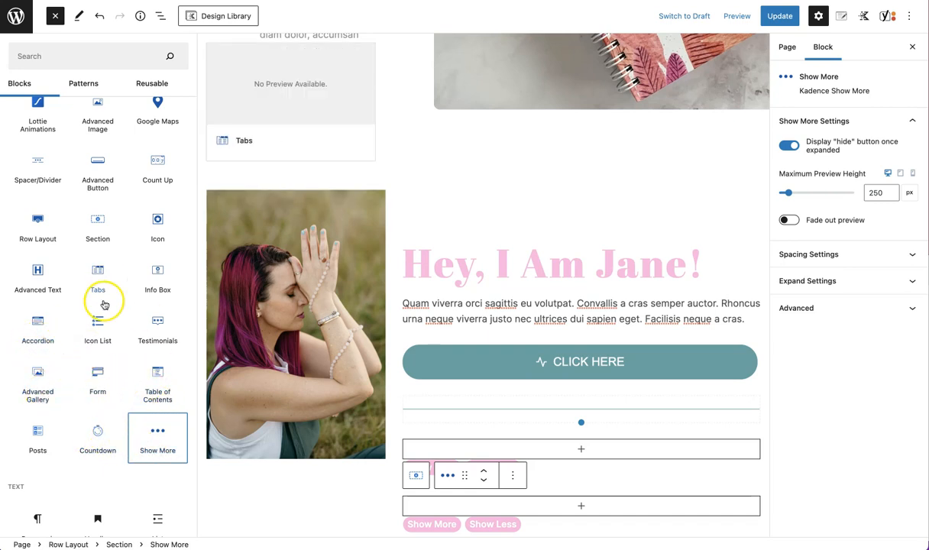
{"action": "scroll", "coordinate": [127, 279], "scroll_direction": "up", "scroll_amount": 1}
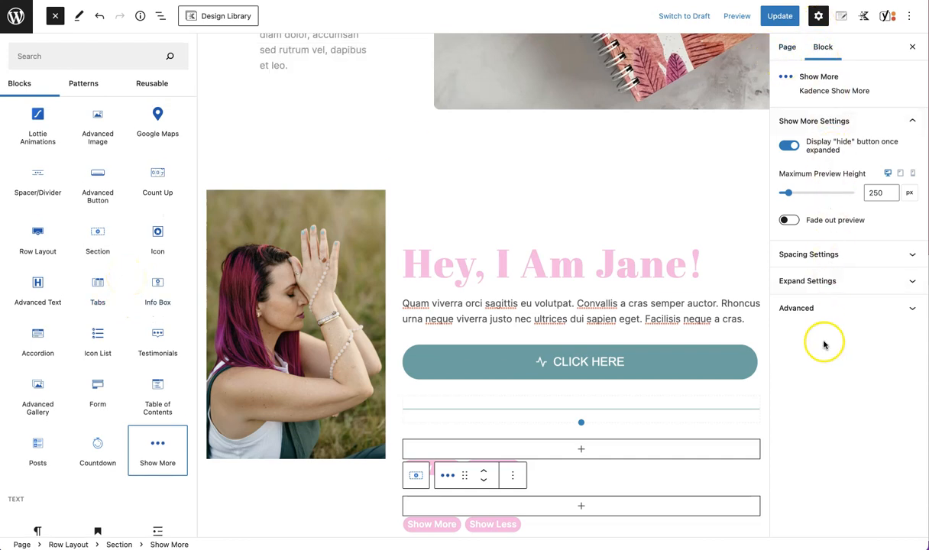
{"action": "left_click", "coordinate": [157, 447]}
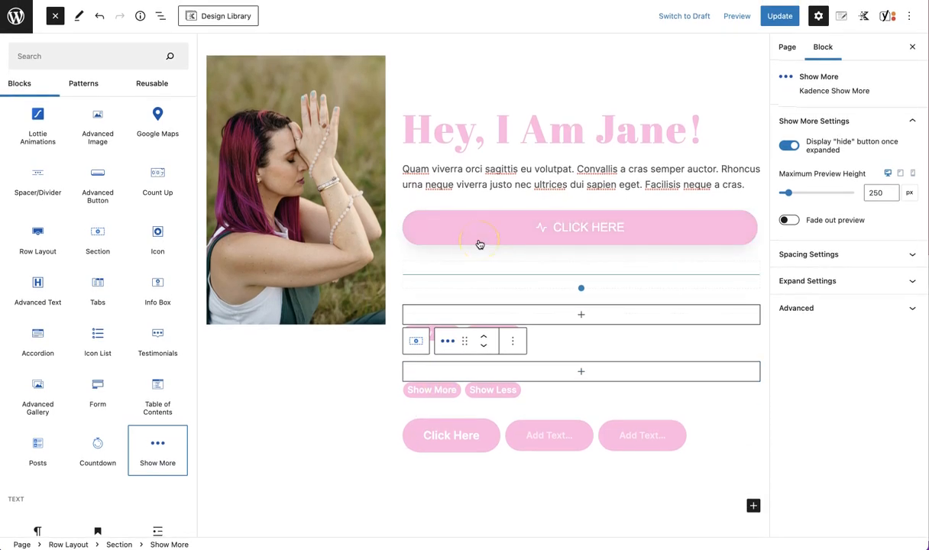
{"action": "left_click_drag", "start_coordinate": [97, 387], "coordinate": [673, 457]}
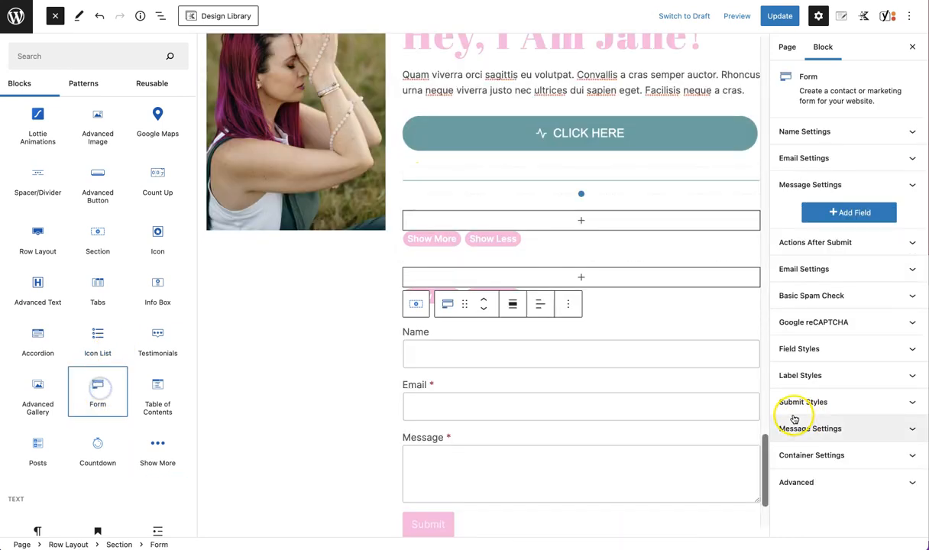